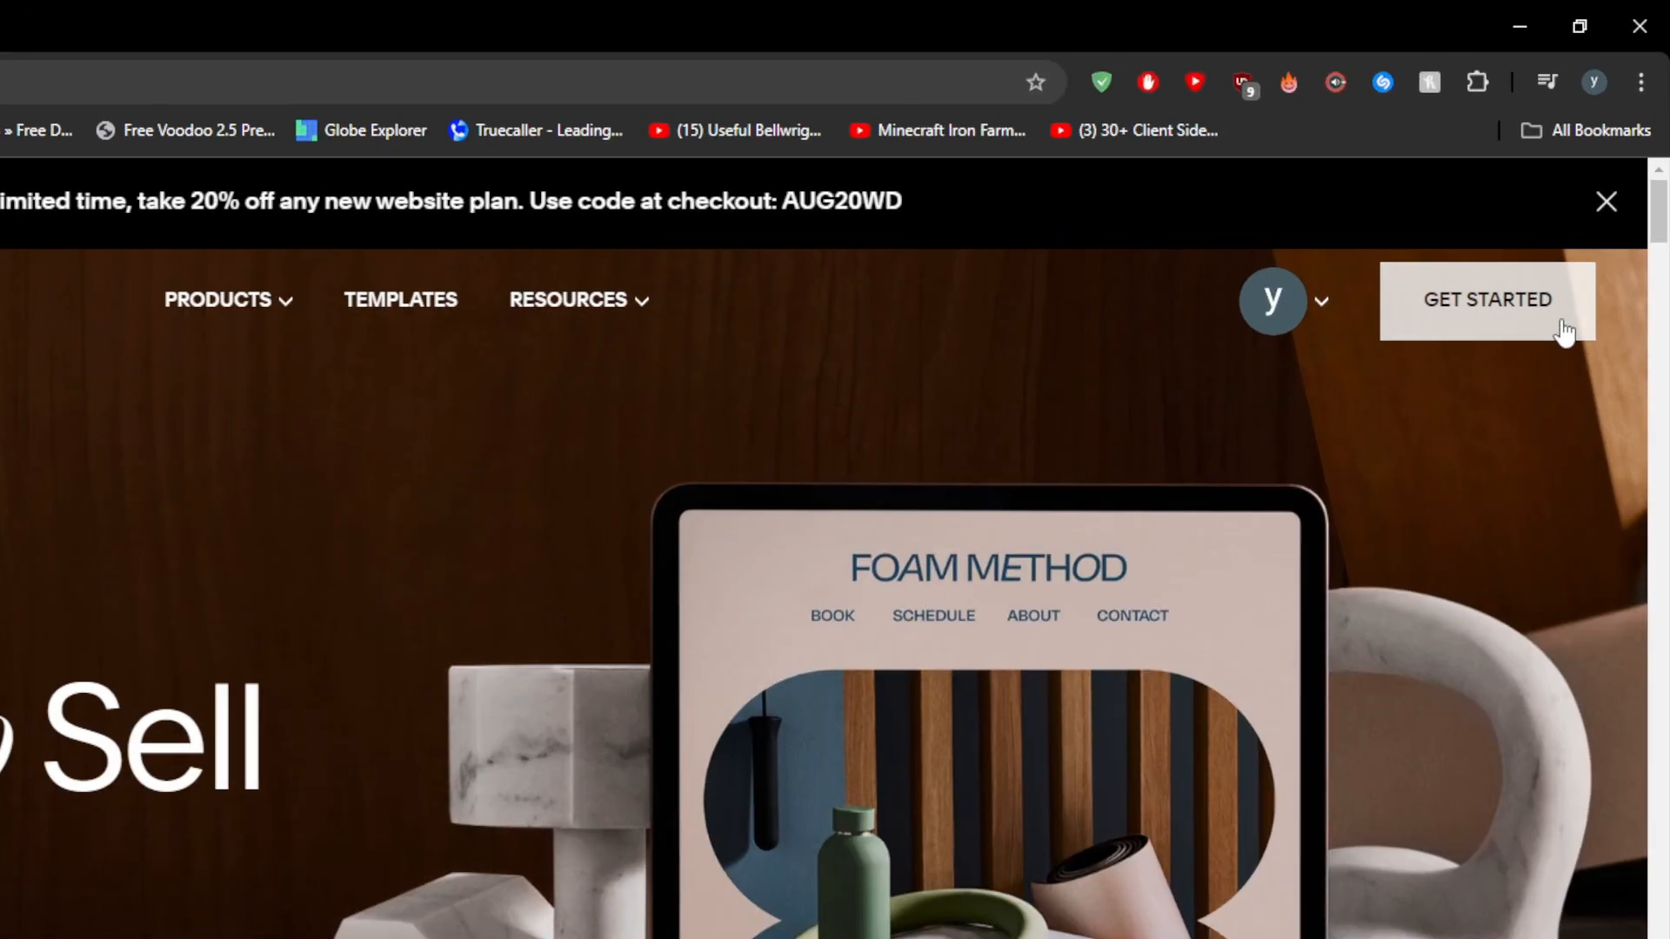
- Start a new website and choose Blogging Resources & Services as its topic
{"action": "left_click", "coordinate": [1564, 331]}
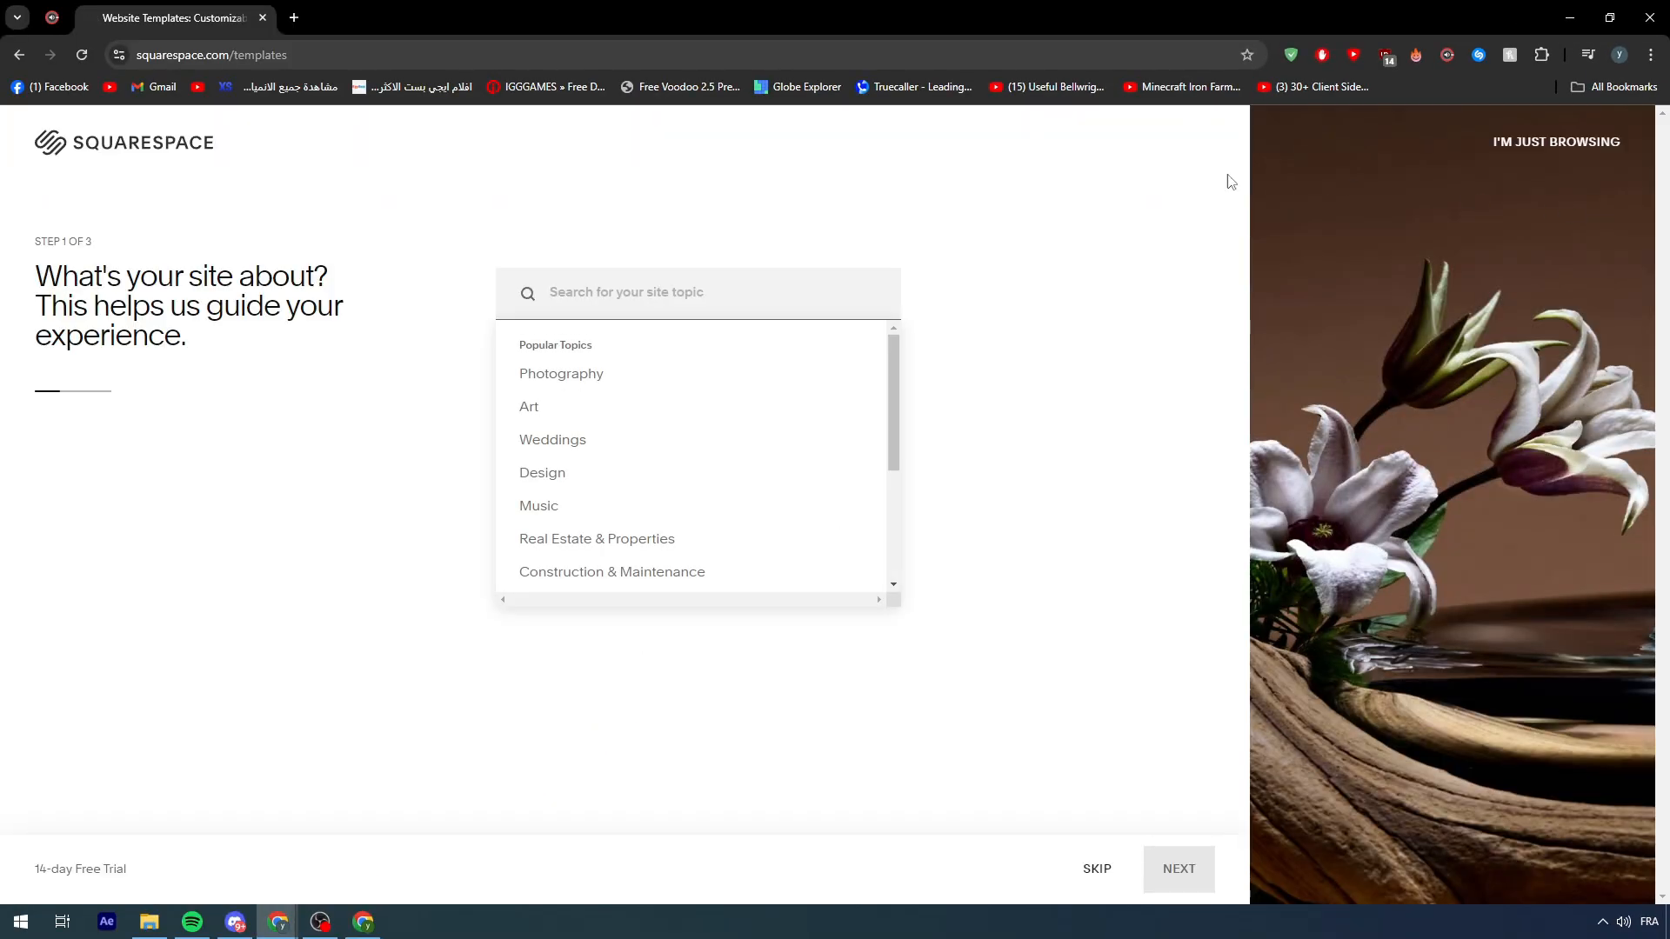
{"action": "left_click", "coordinate": [528, 216]}
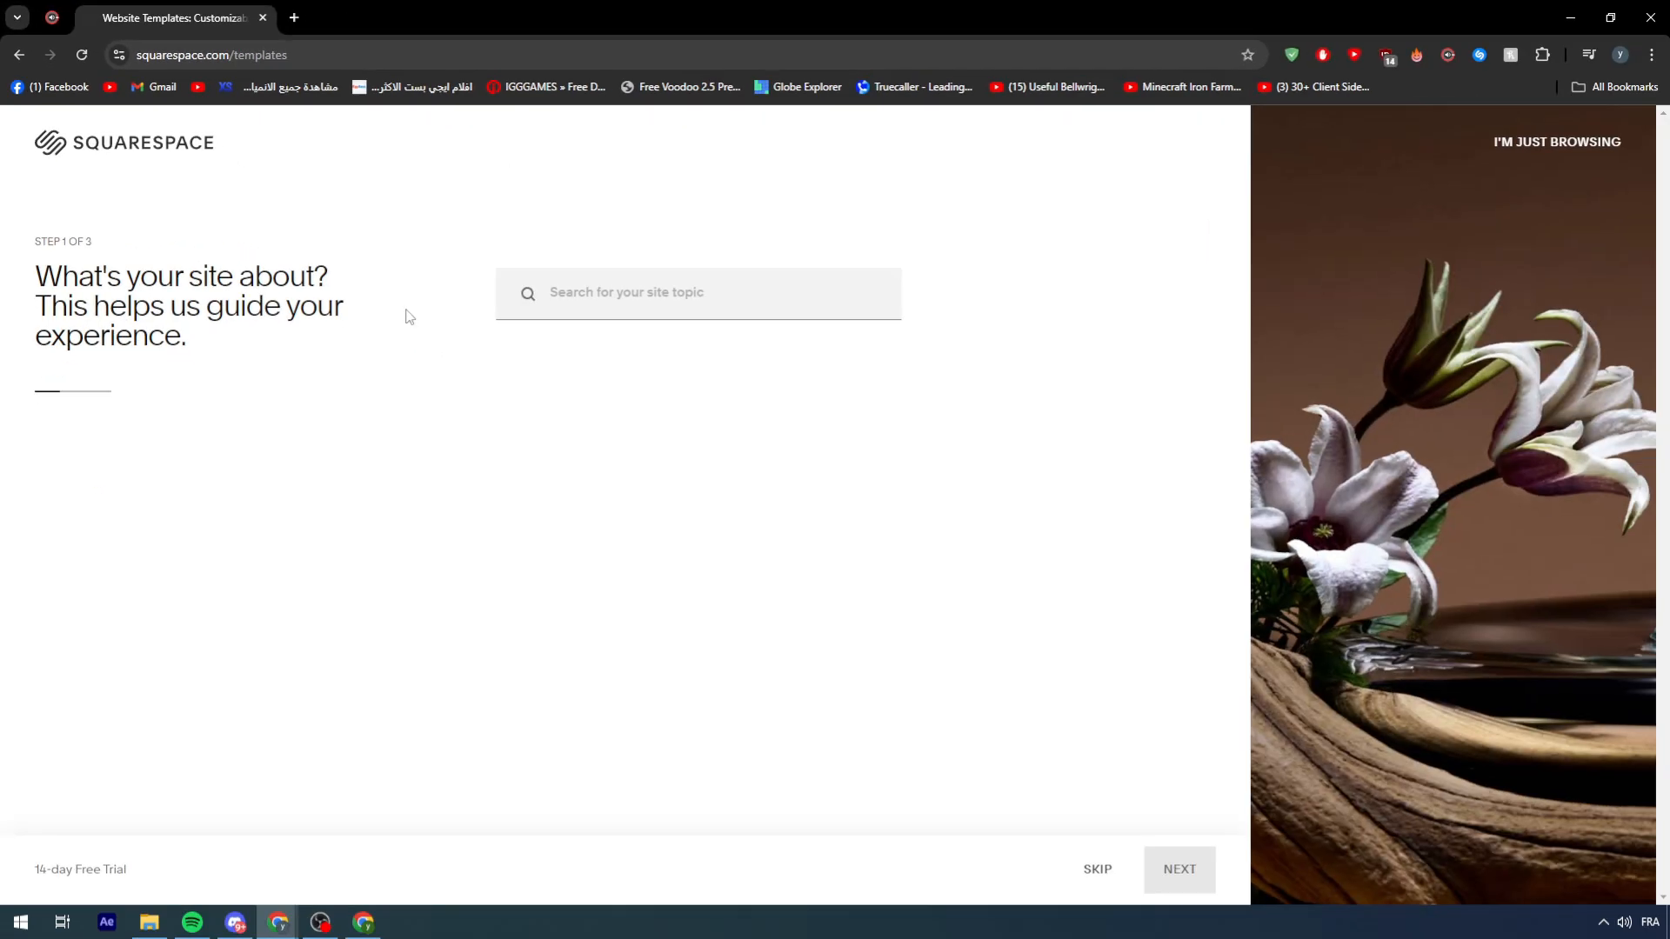
{"action": "left_click", "coordinate": [862, 450]}
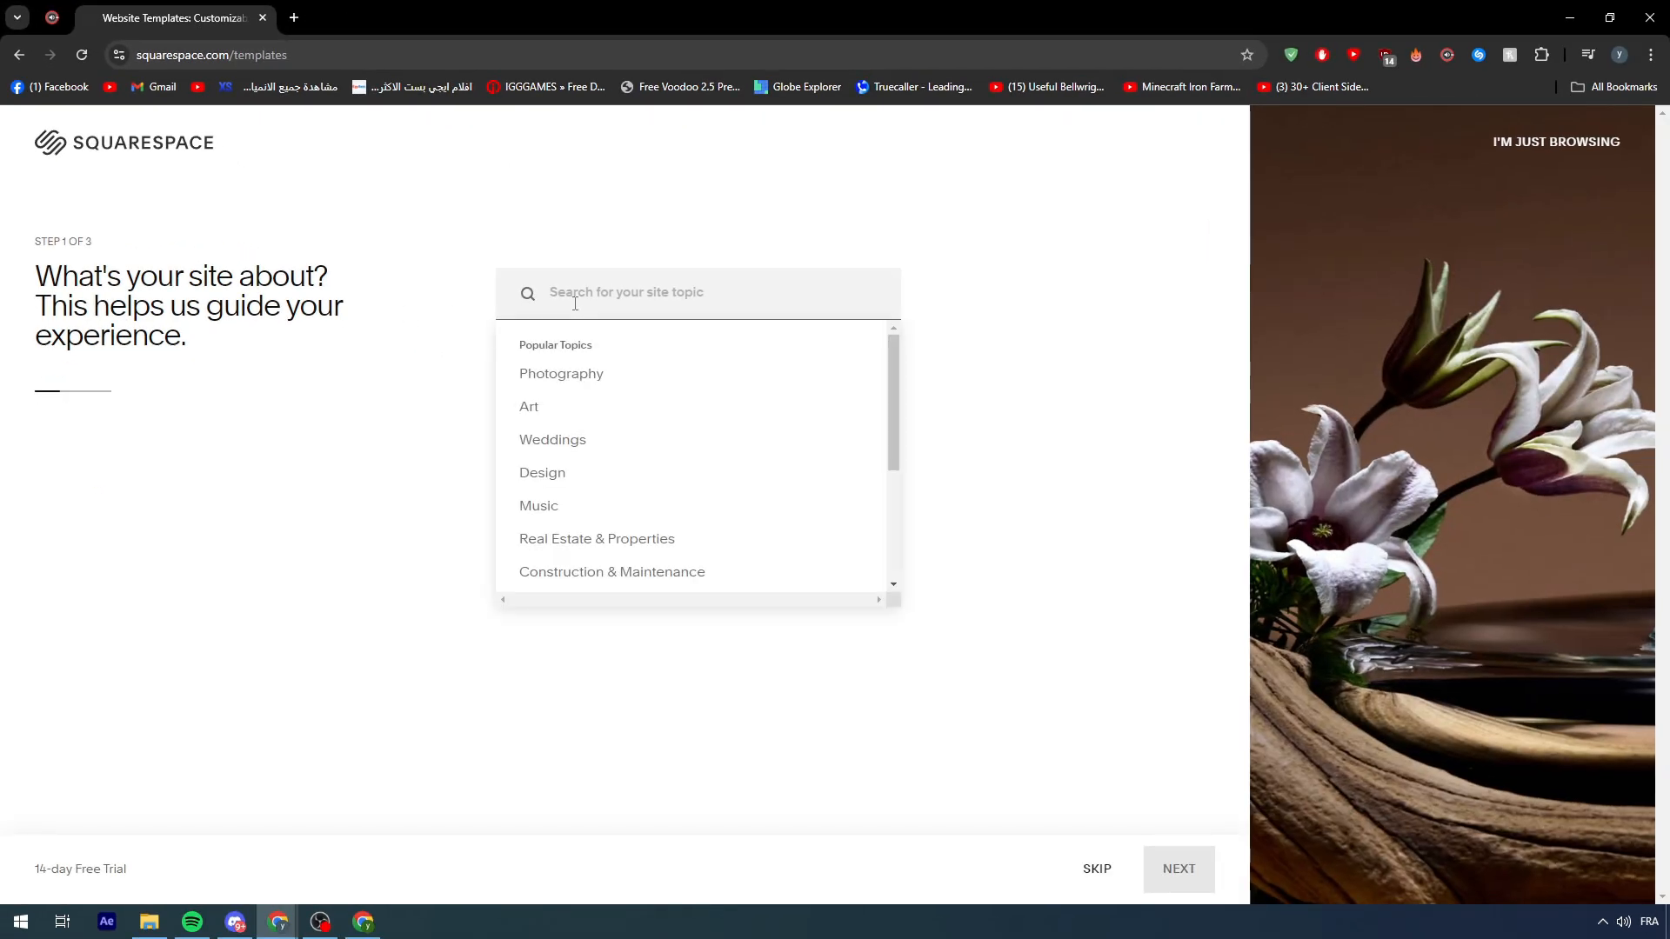
{"action": "type", "text": "blog"}
{"action": "left_click", "coordinate": [660, 361]}
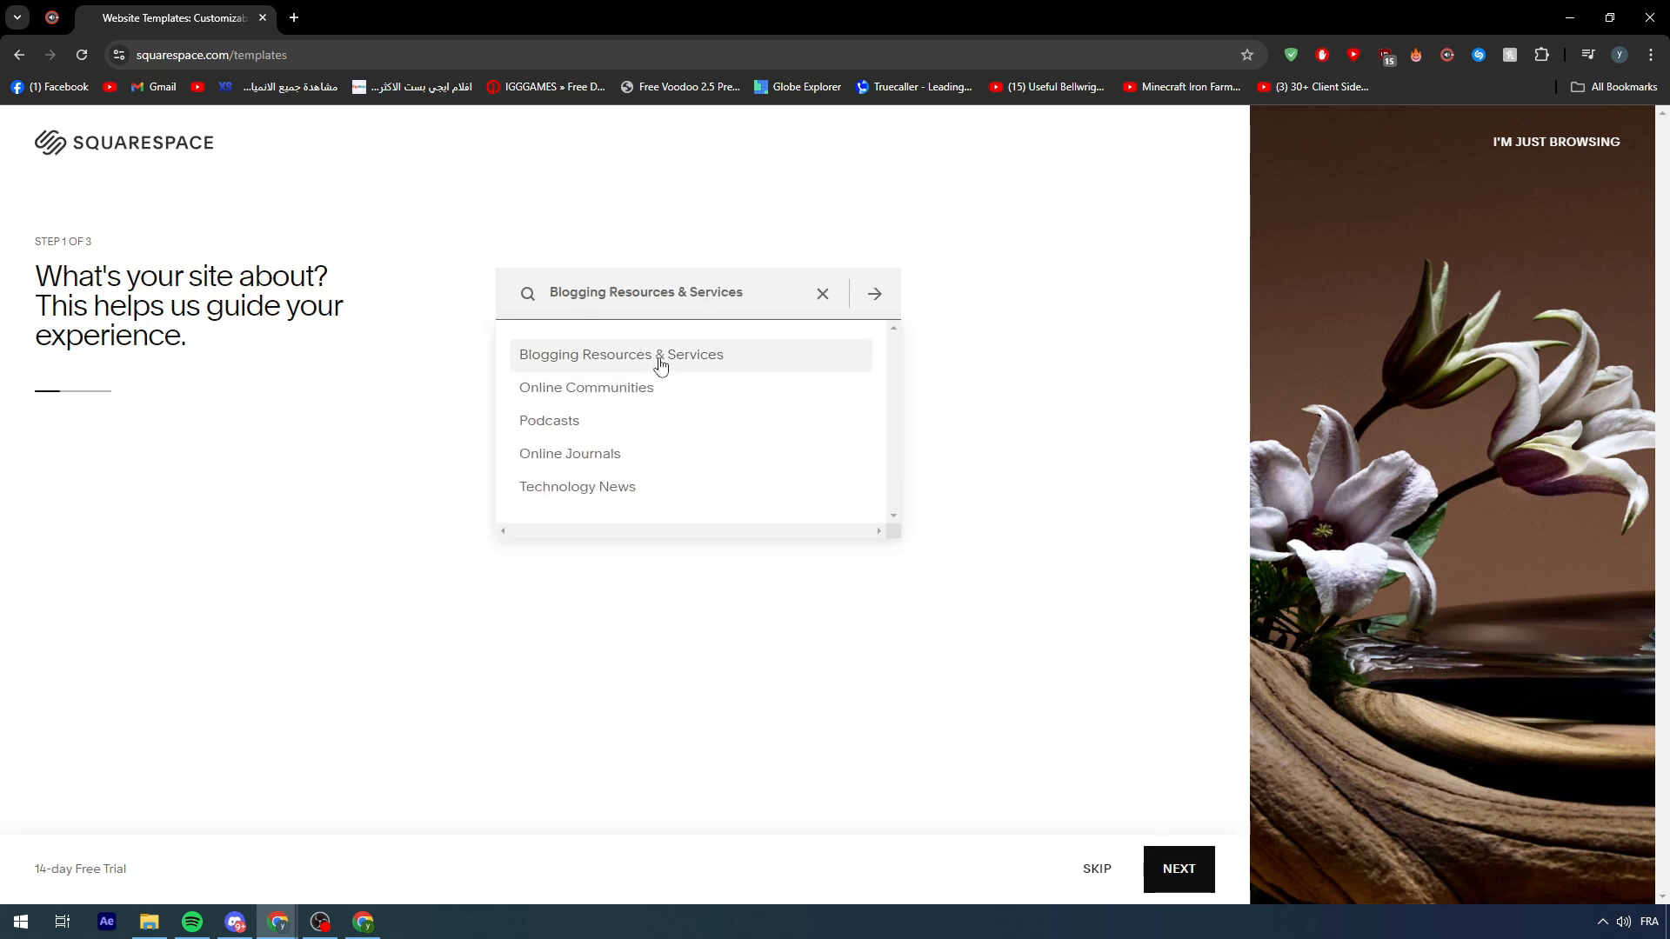
{"action": "left_click", "coordinate": [682, 291]}
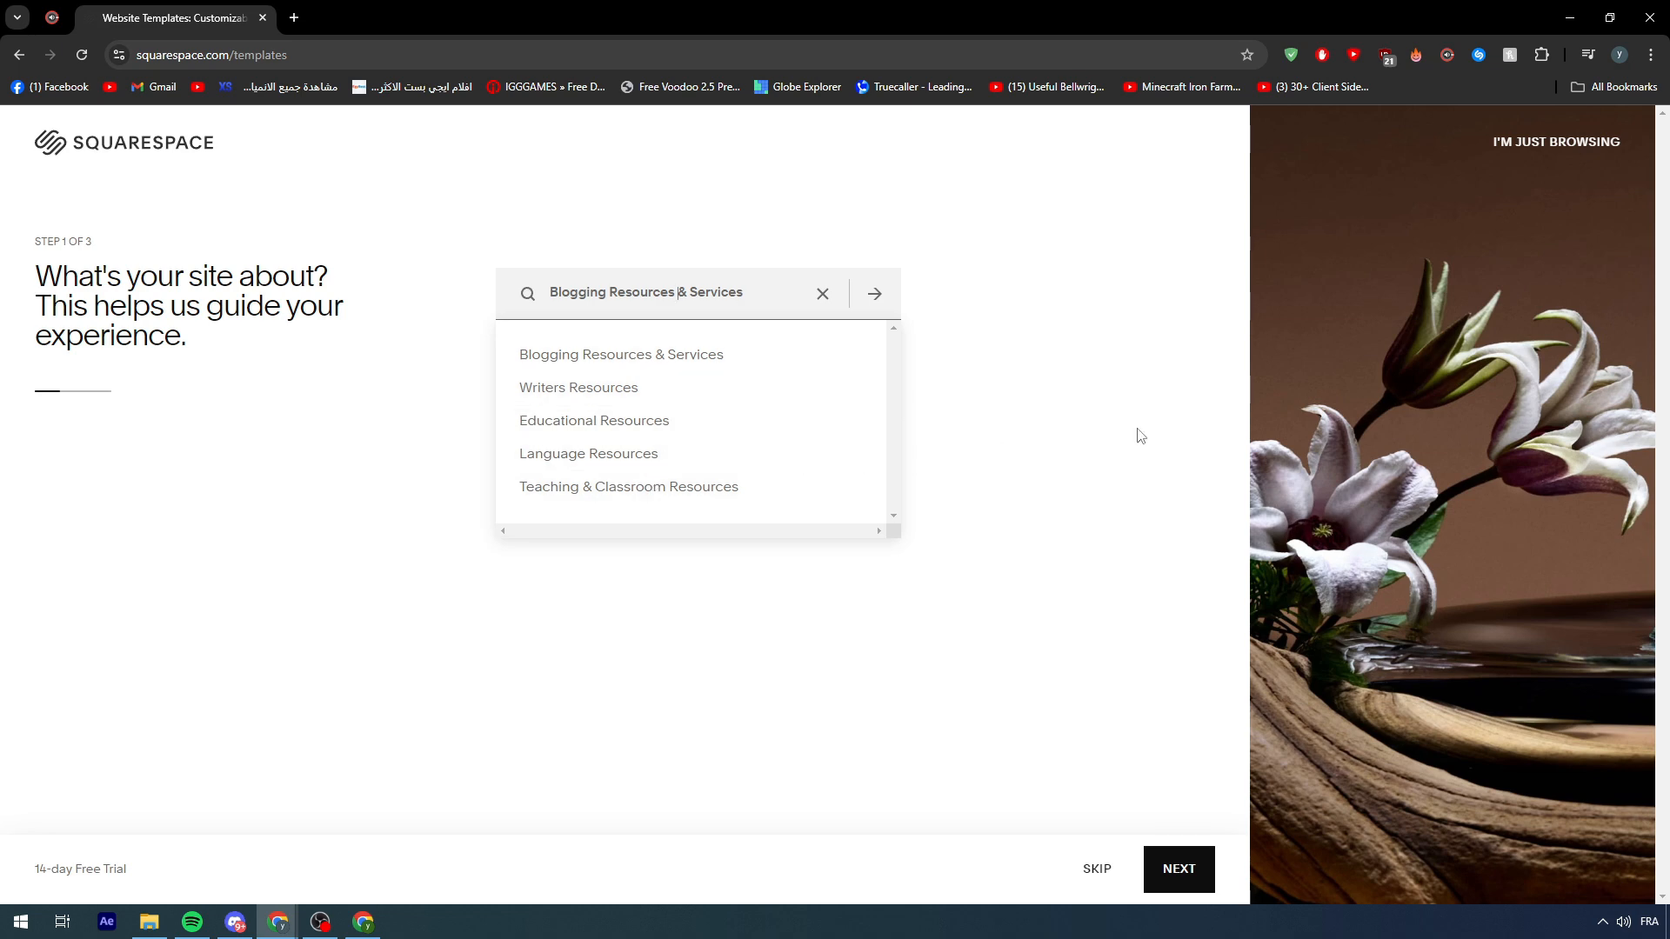
{"action": "left_click", "coordinate": [1154, 467]}
{"action": "left_click", "coordinate": [1179, 868]}
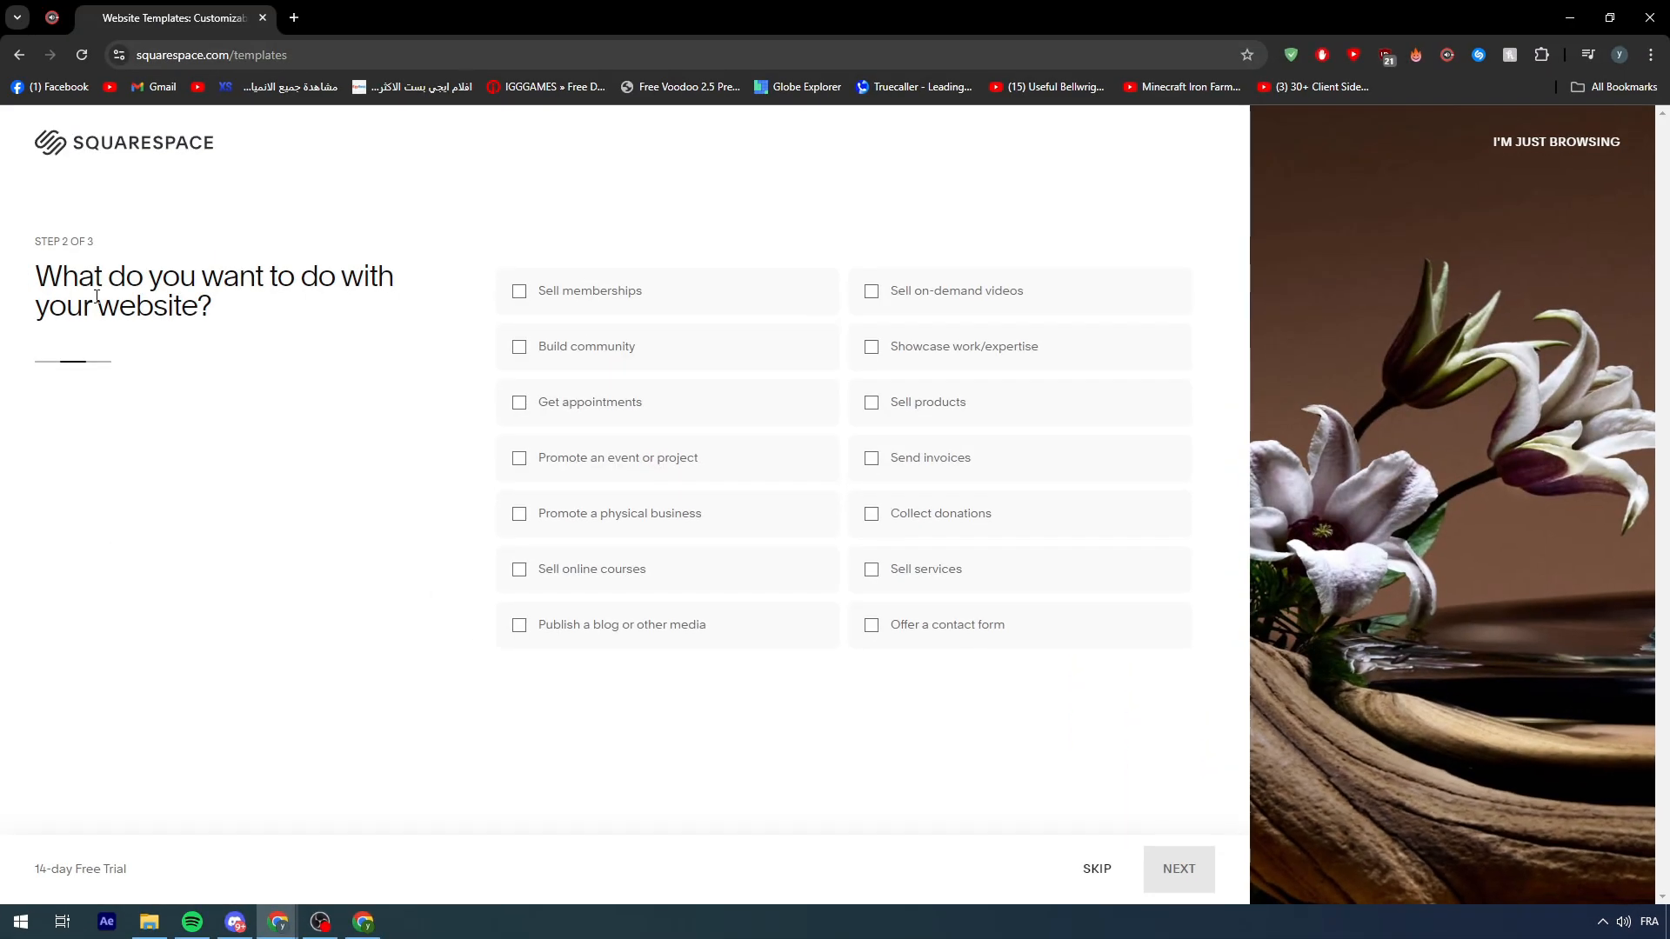
- Select 'Publish a blog or other media' as the site goal and continue
{"action": "left_click_drag", "start_coordinate": [37, 268], "coordinate": [76, 272]}
{"action": "left_click", "coordinate": [247, 309]}
{"action": "left_click", "coordinate": [78, 266]}
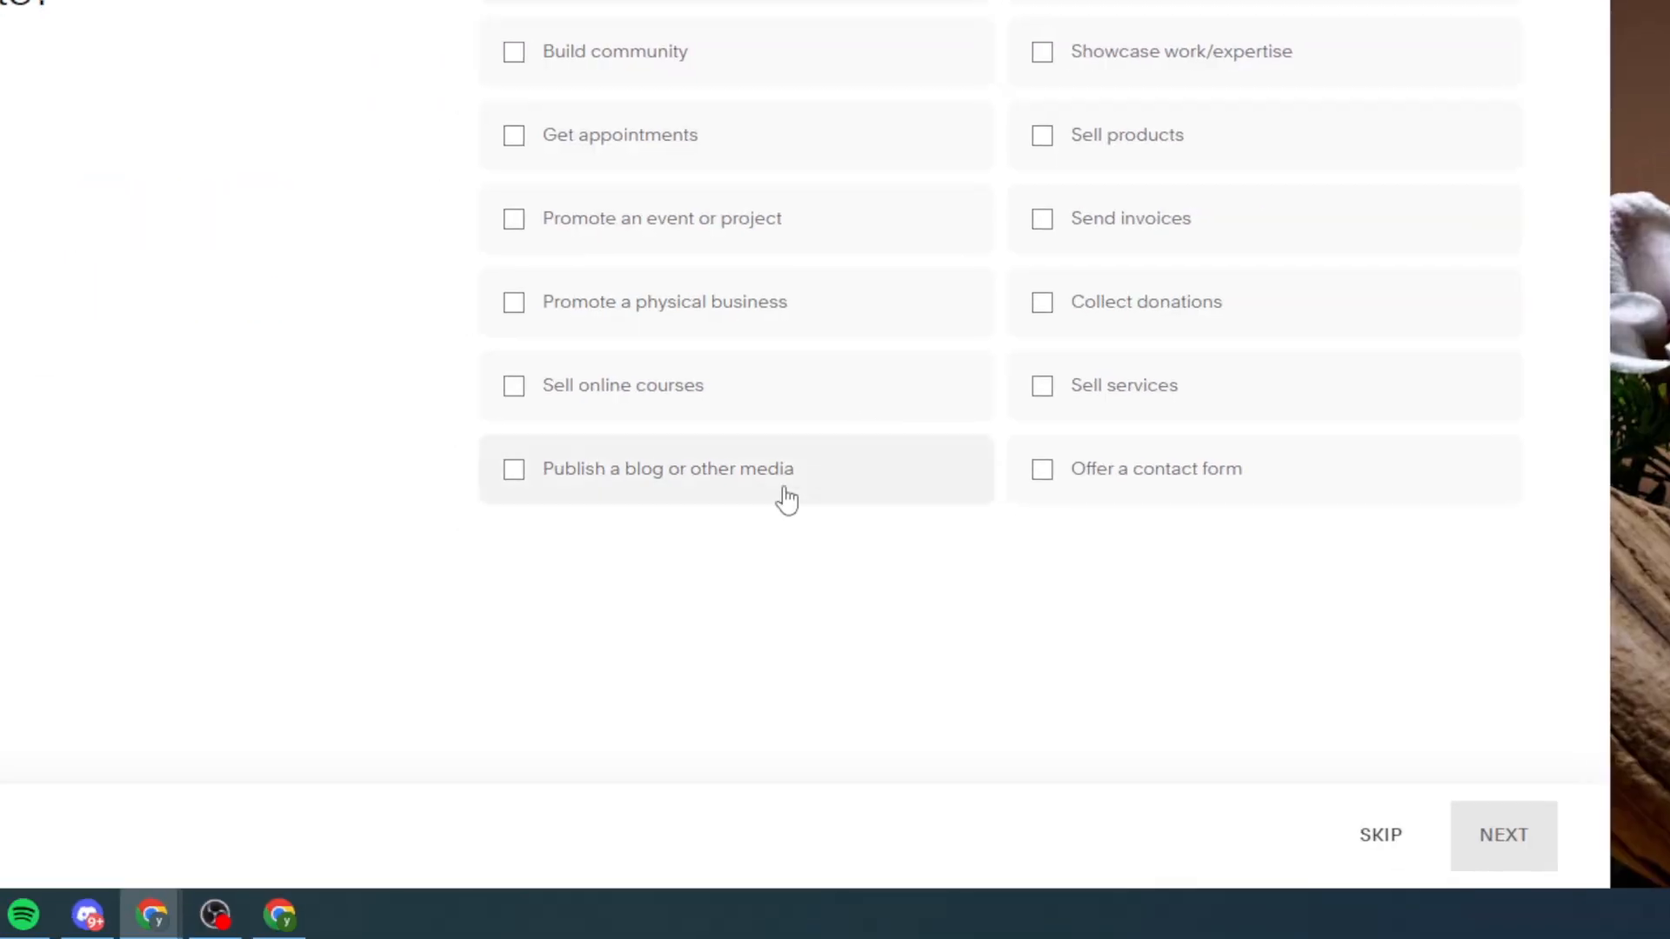
{"action": "left_click", "coordinate": [732, 482]}
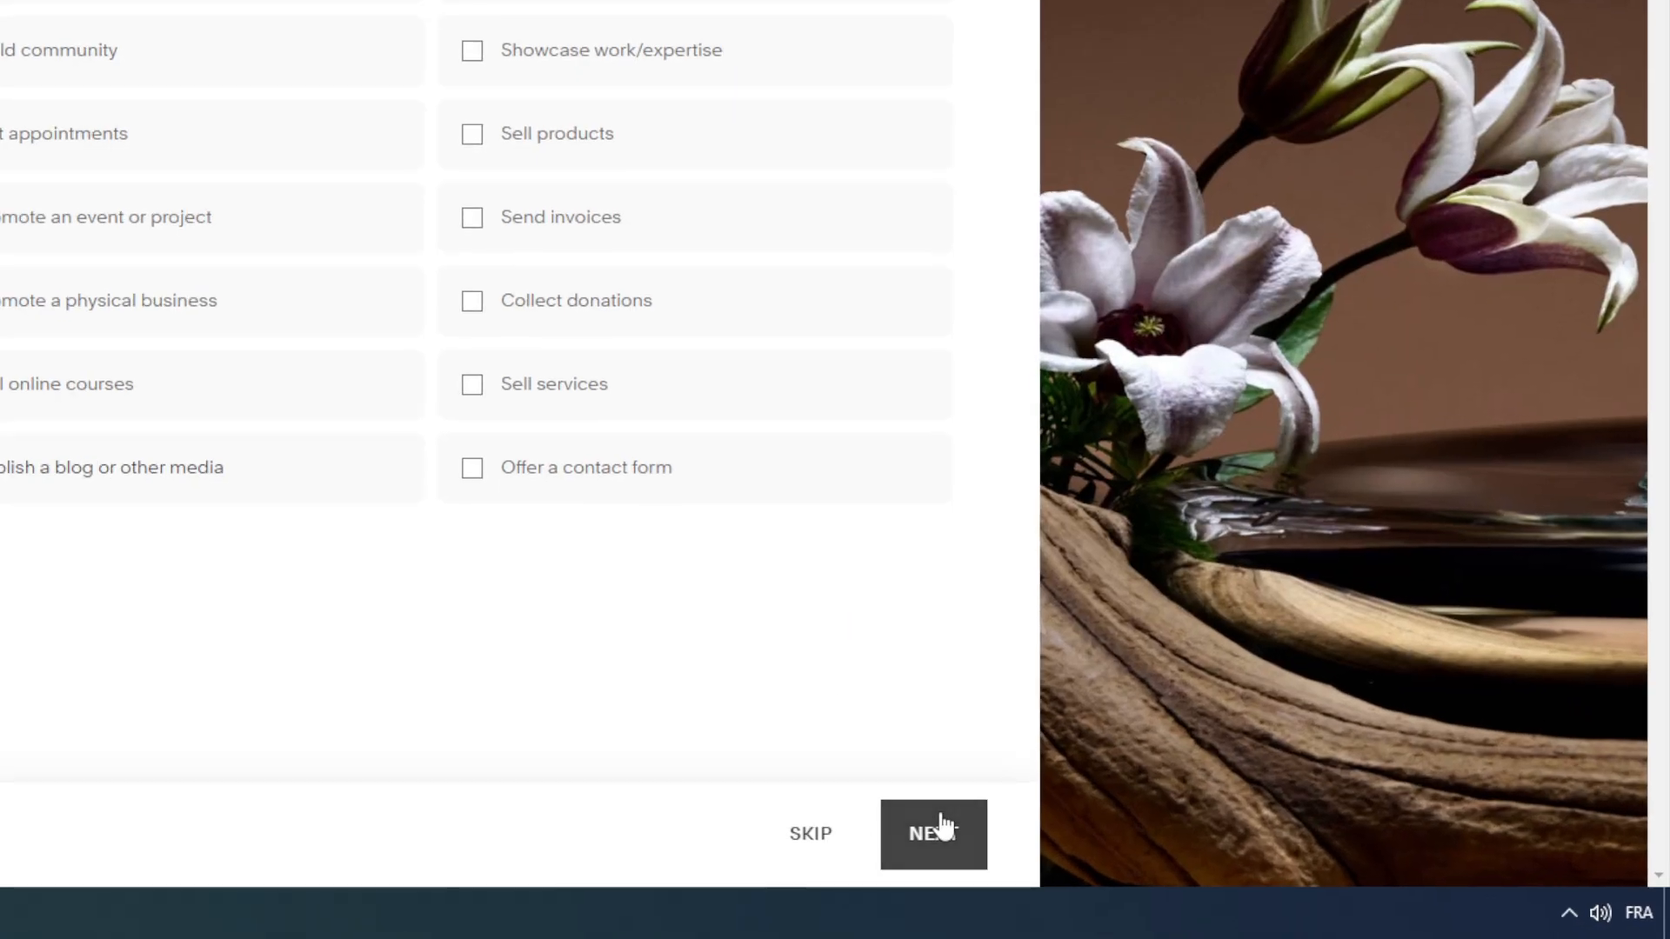
{"action": "left_click", "coordinate": [1184, 866]}
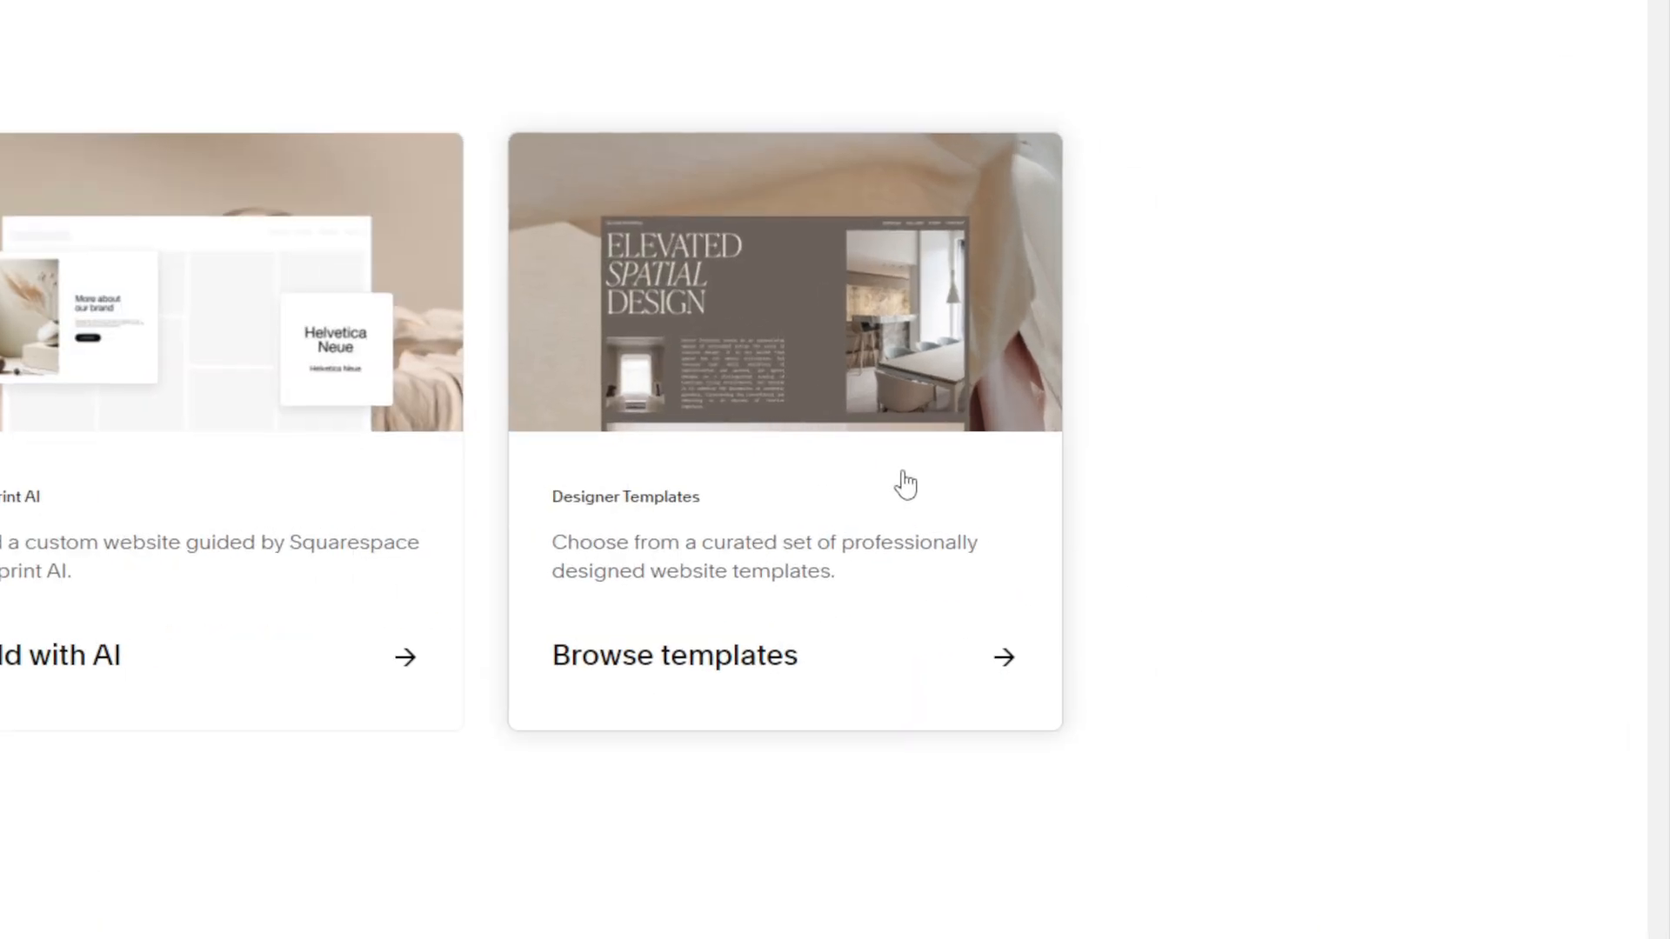
- Browse the designer templates and filter the blog templates to the Fitness topic
{"action": "left_click", "coordinate": [1158, 502]}
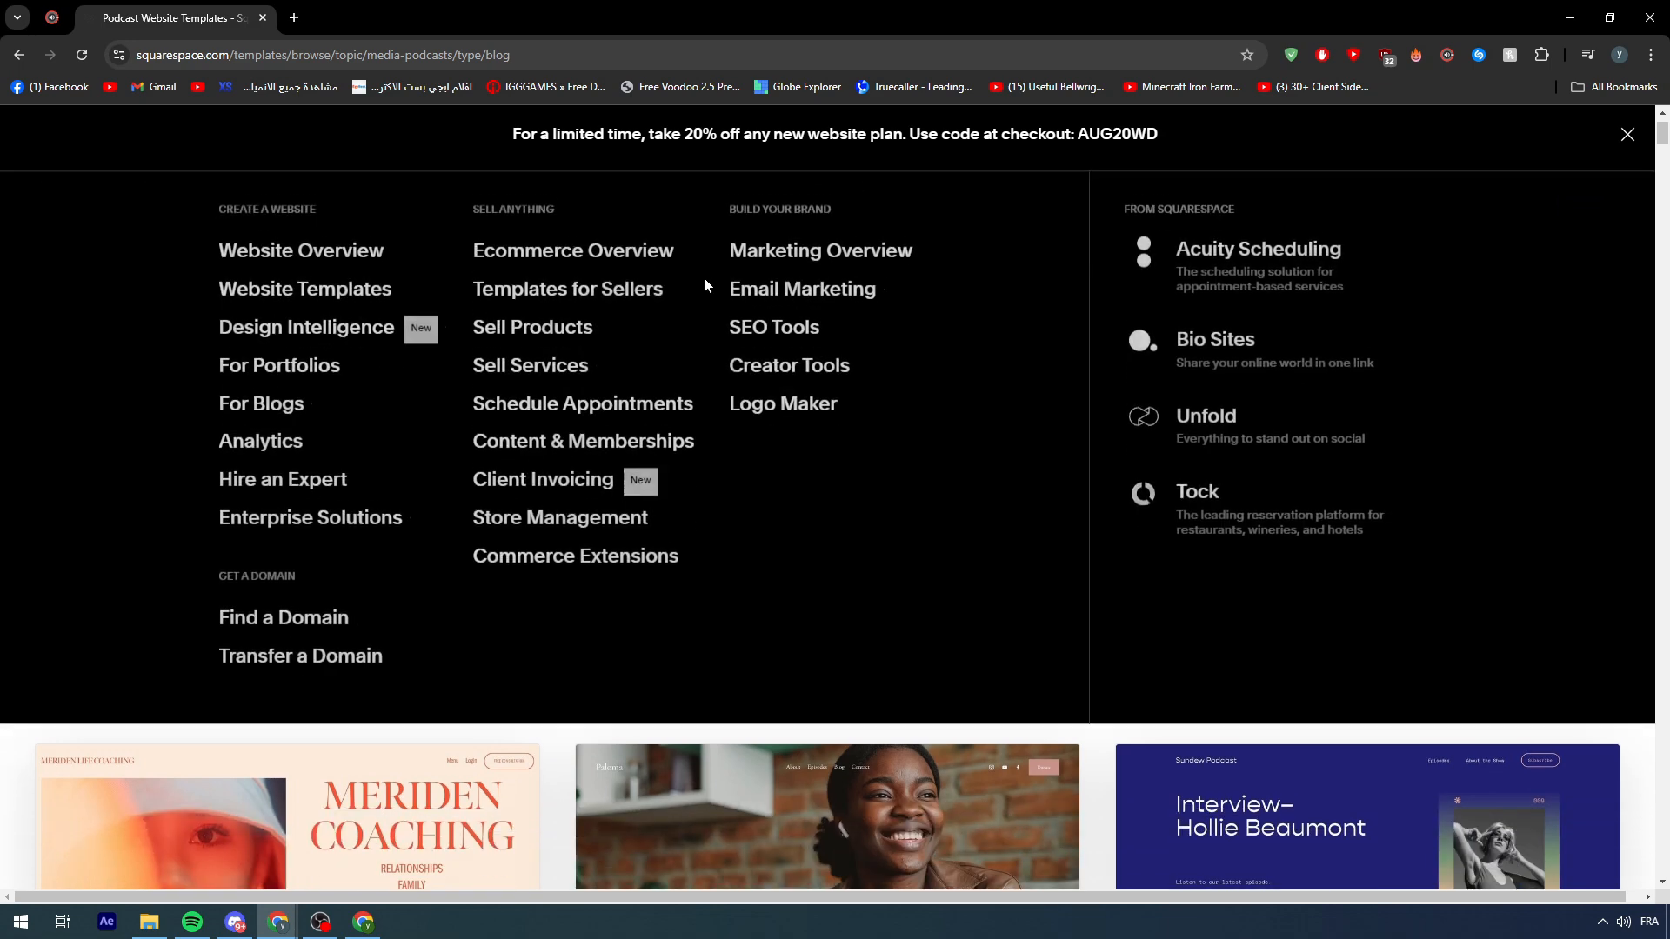
{"action": "scroll", "coordinate": [695, 287], "scroll_direction": "down", "scroll_amount": 1}
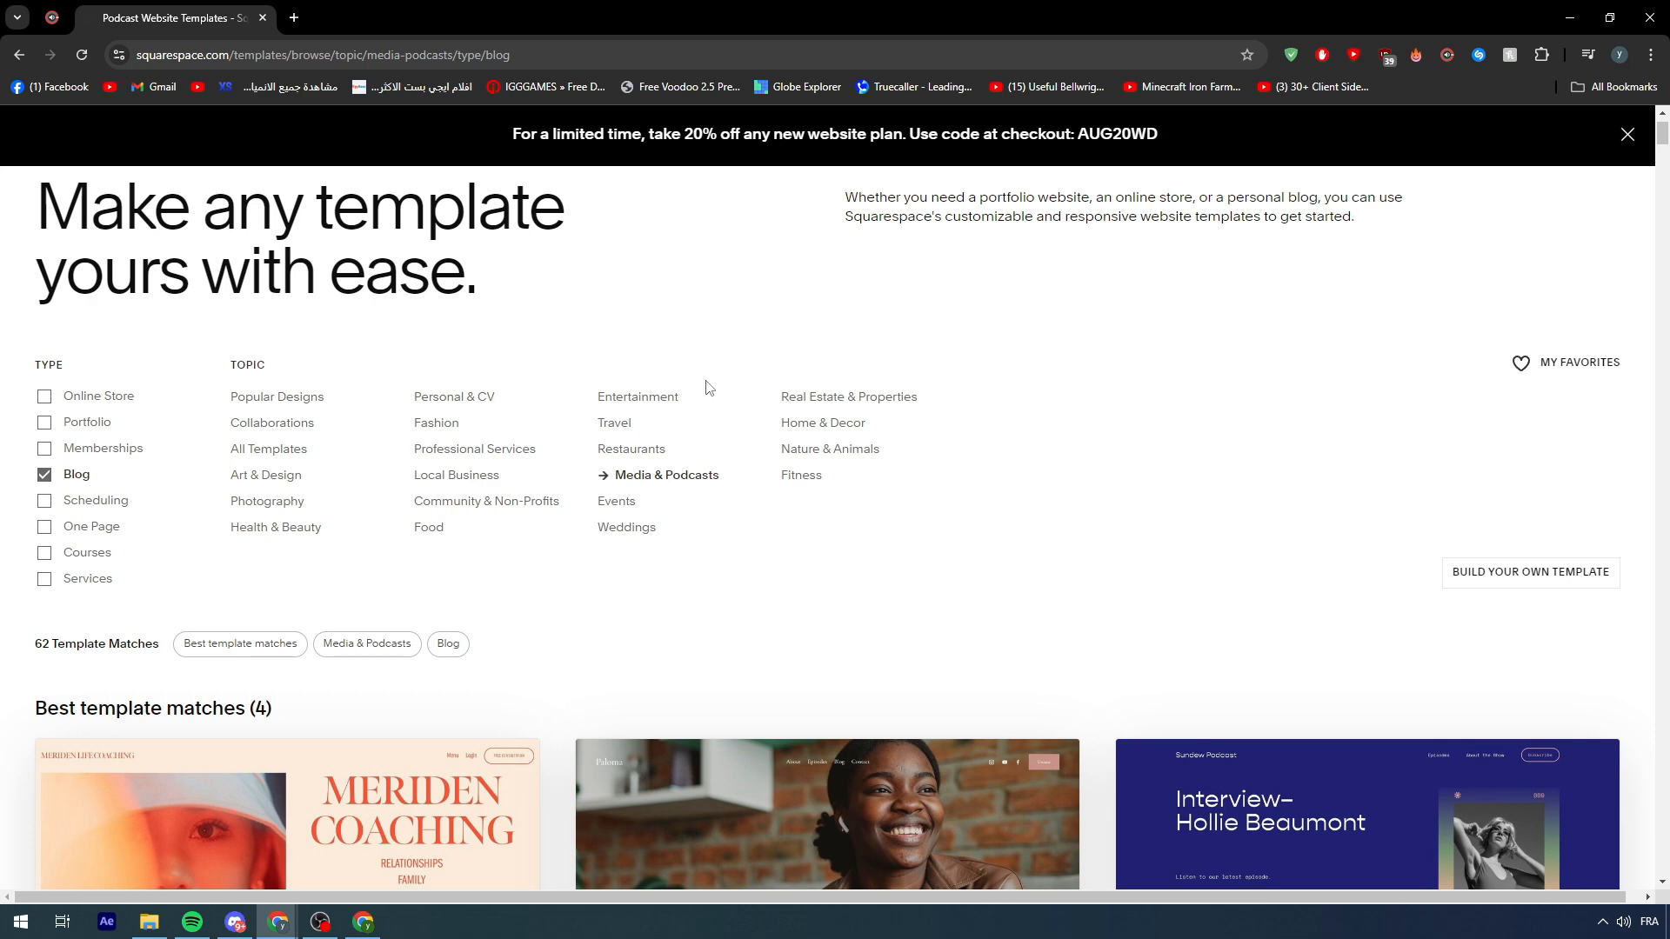
{"action": "left_click", "coordinate": [800, 485]}
{"action": "scroll", "coordinate": [959, 461], "scroll_direction": "down", "scroll_amount": 8}
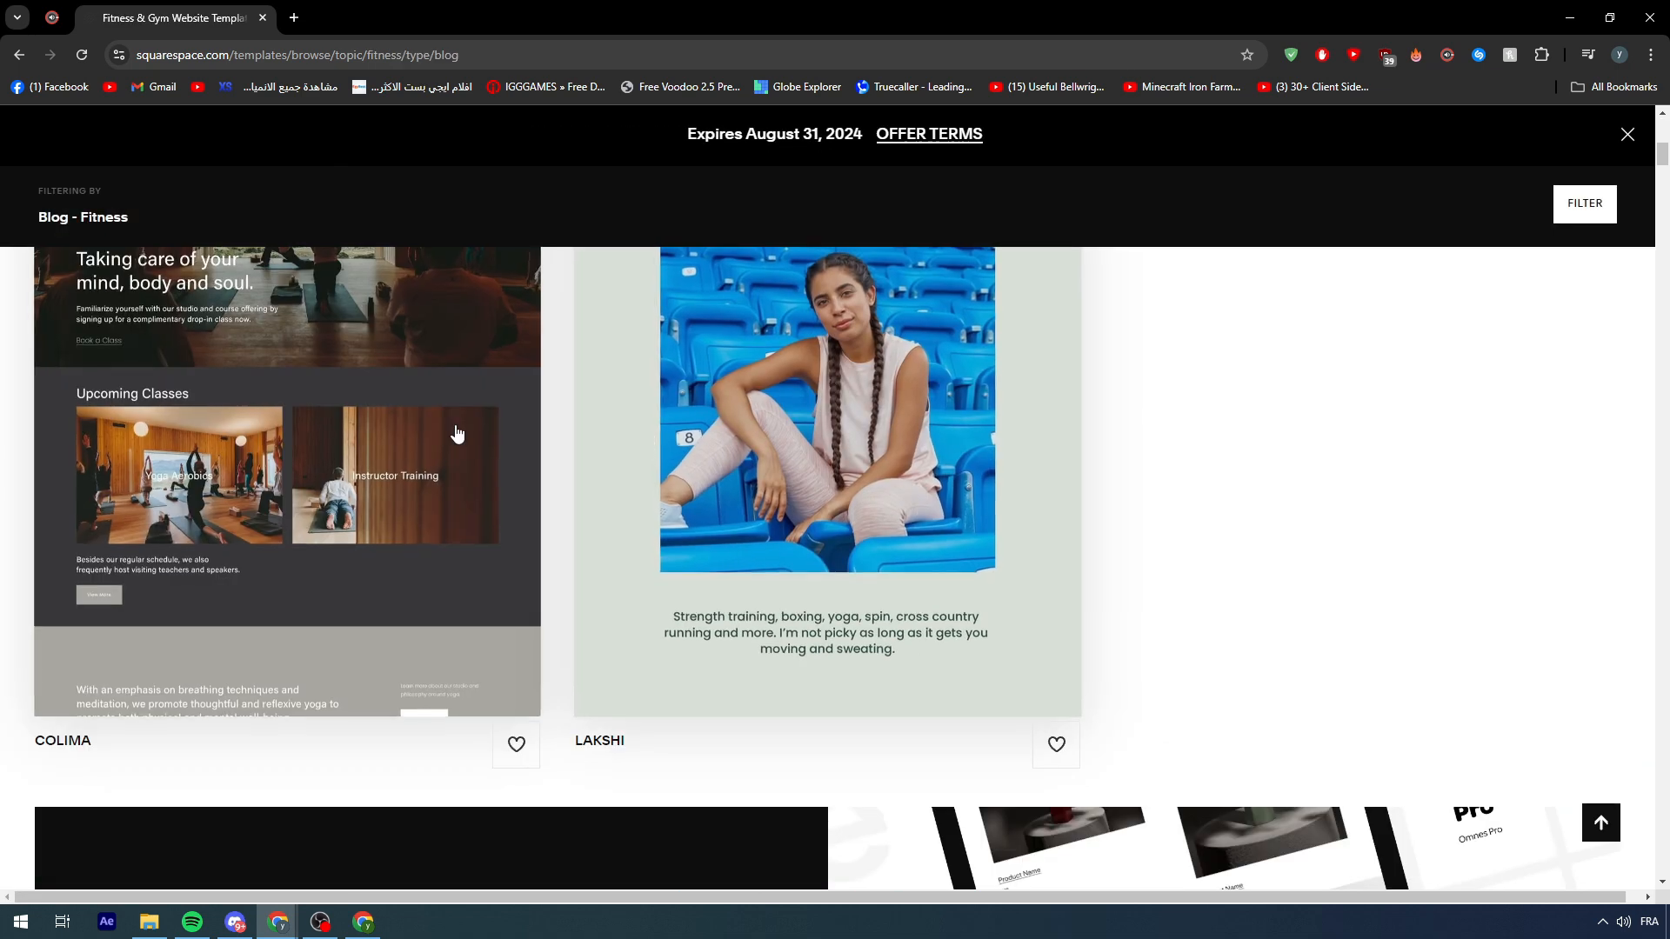
{"action": "scroll", "coordinate": [470, 432], "scroll_direction": "down", "scroll_amount": 15}
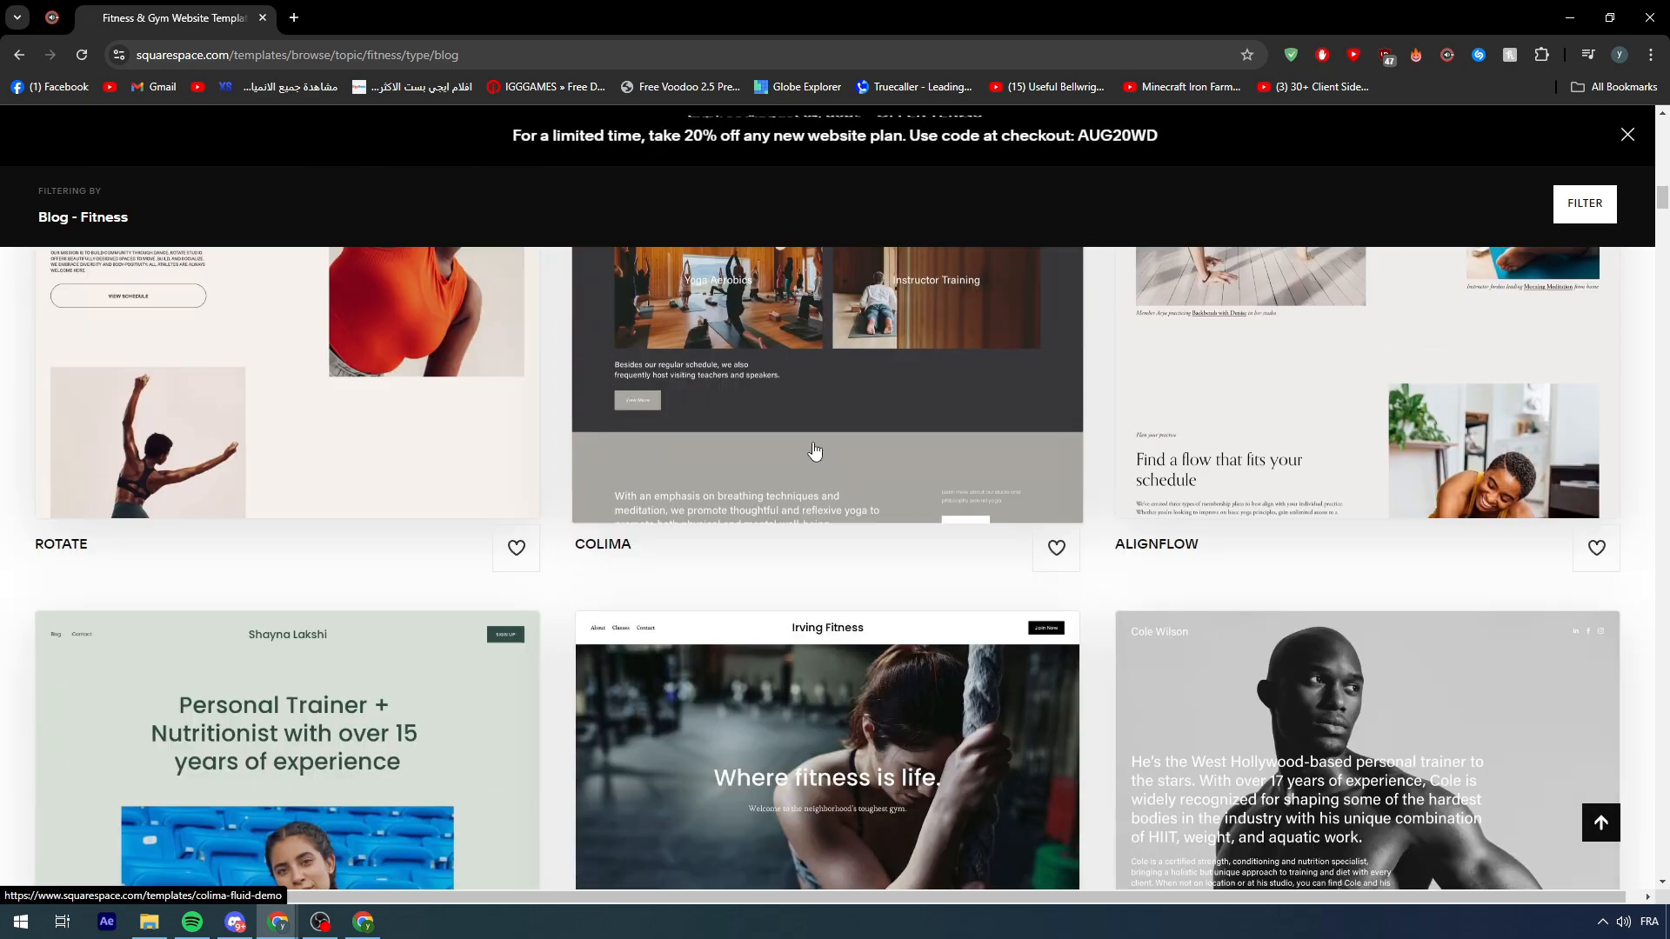
{"action": "scroll", "coordinate": [815, 450], "scroll_direction": "down", "scroll_amount": 6}
{"action": "scroll", "coordinate": [794, 454], "scroll_direction": "up", "scroll_amount": 12}
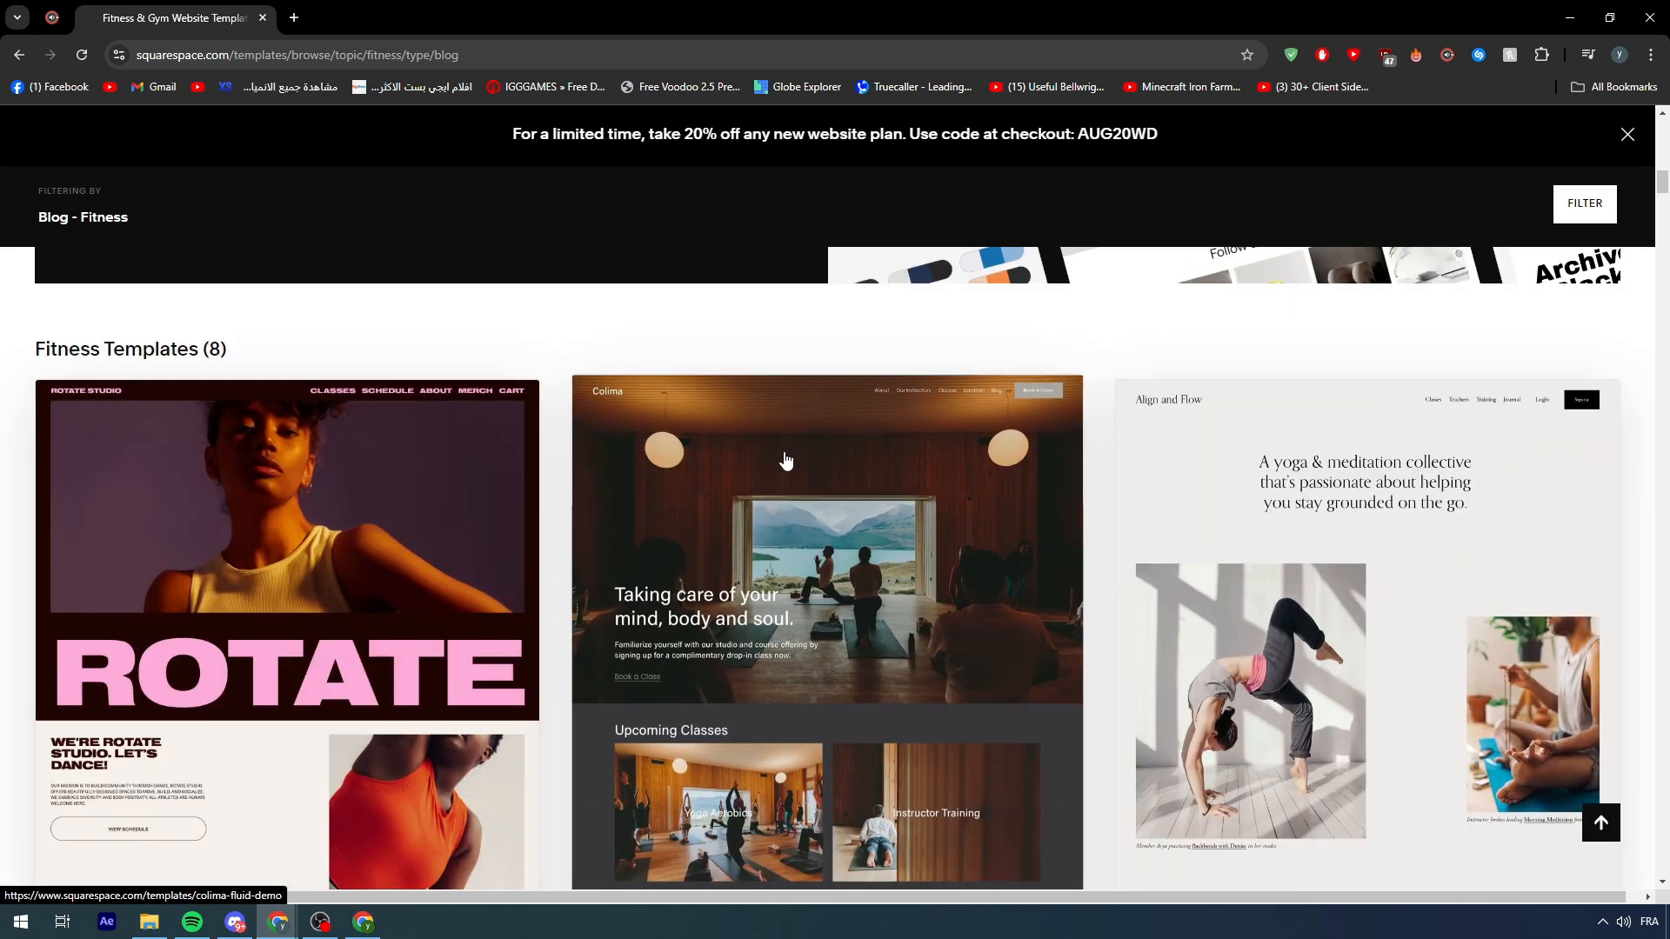
{"action": "scroll", "coordinate": [785, 461], "scroll_direction": "up", "scroll_amount": 15}
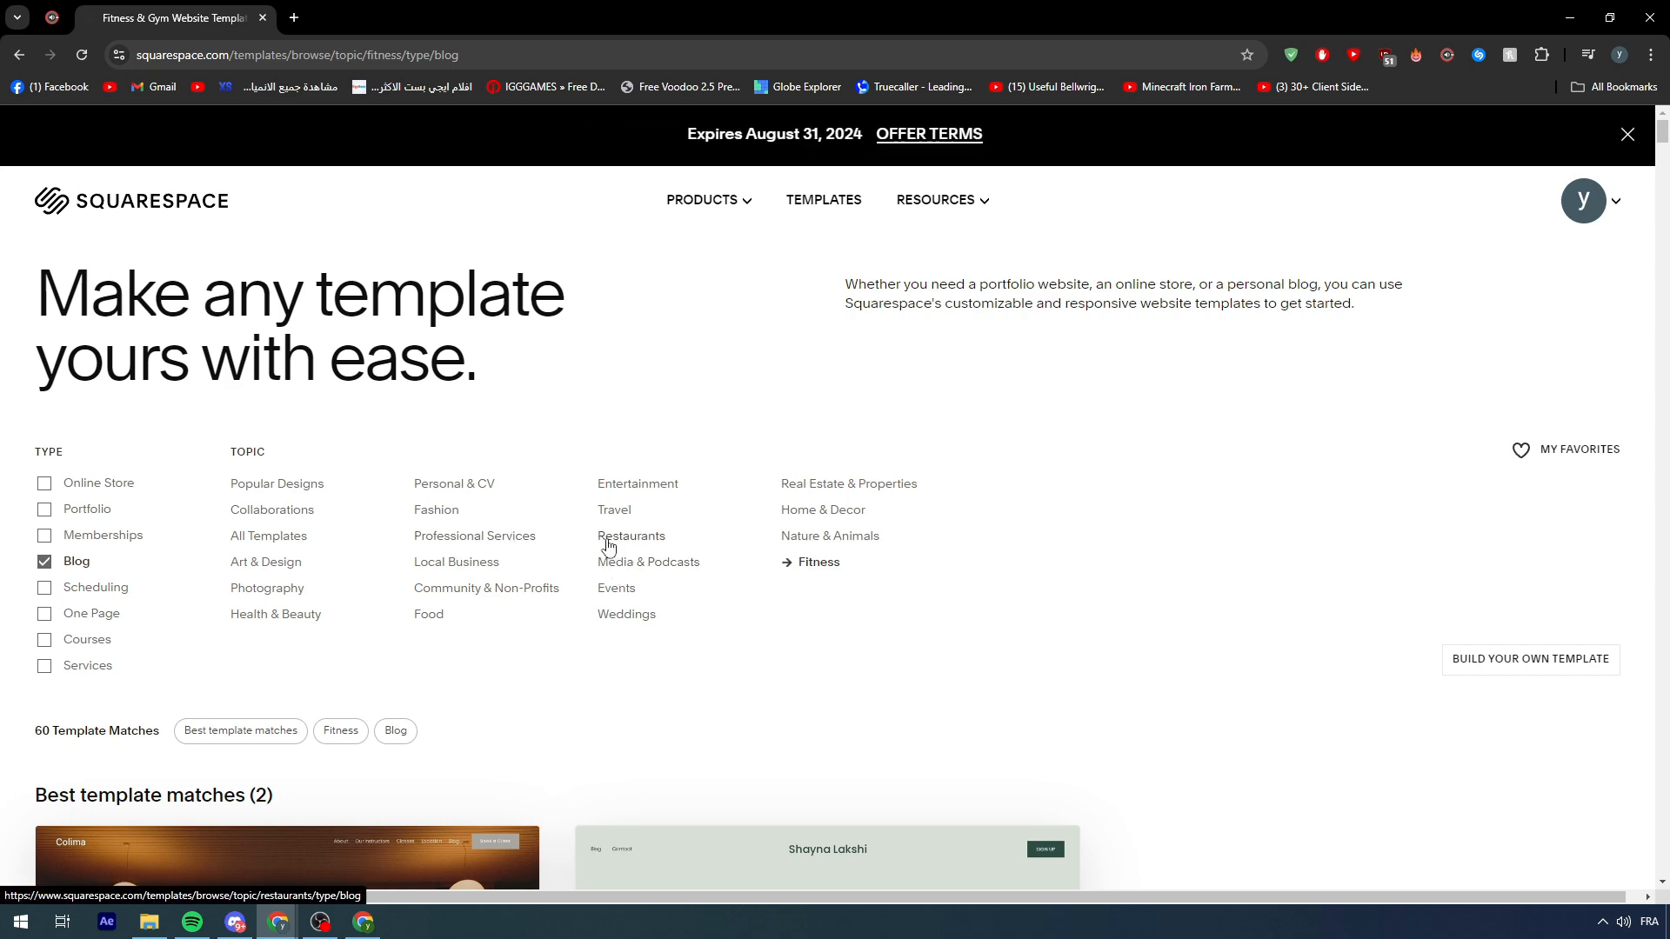
- Switch the topic filter to Restaurants and open the Belisa template preview
{"action": "left_click", "coordinate": [608, 546]}
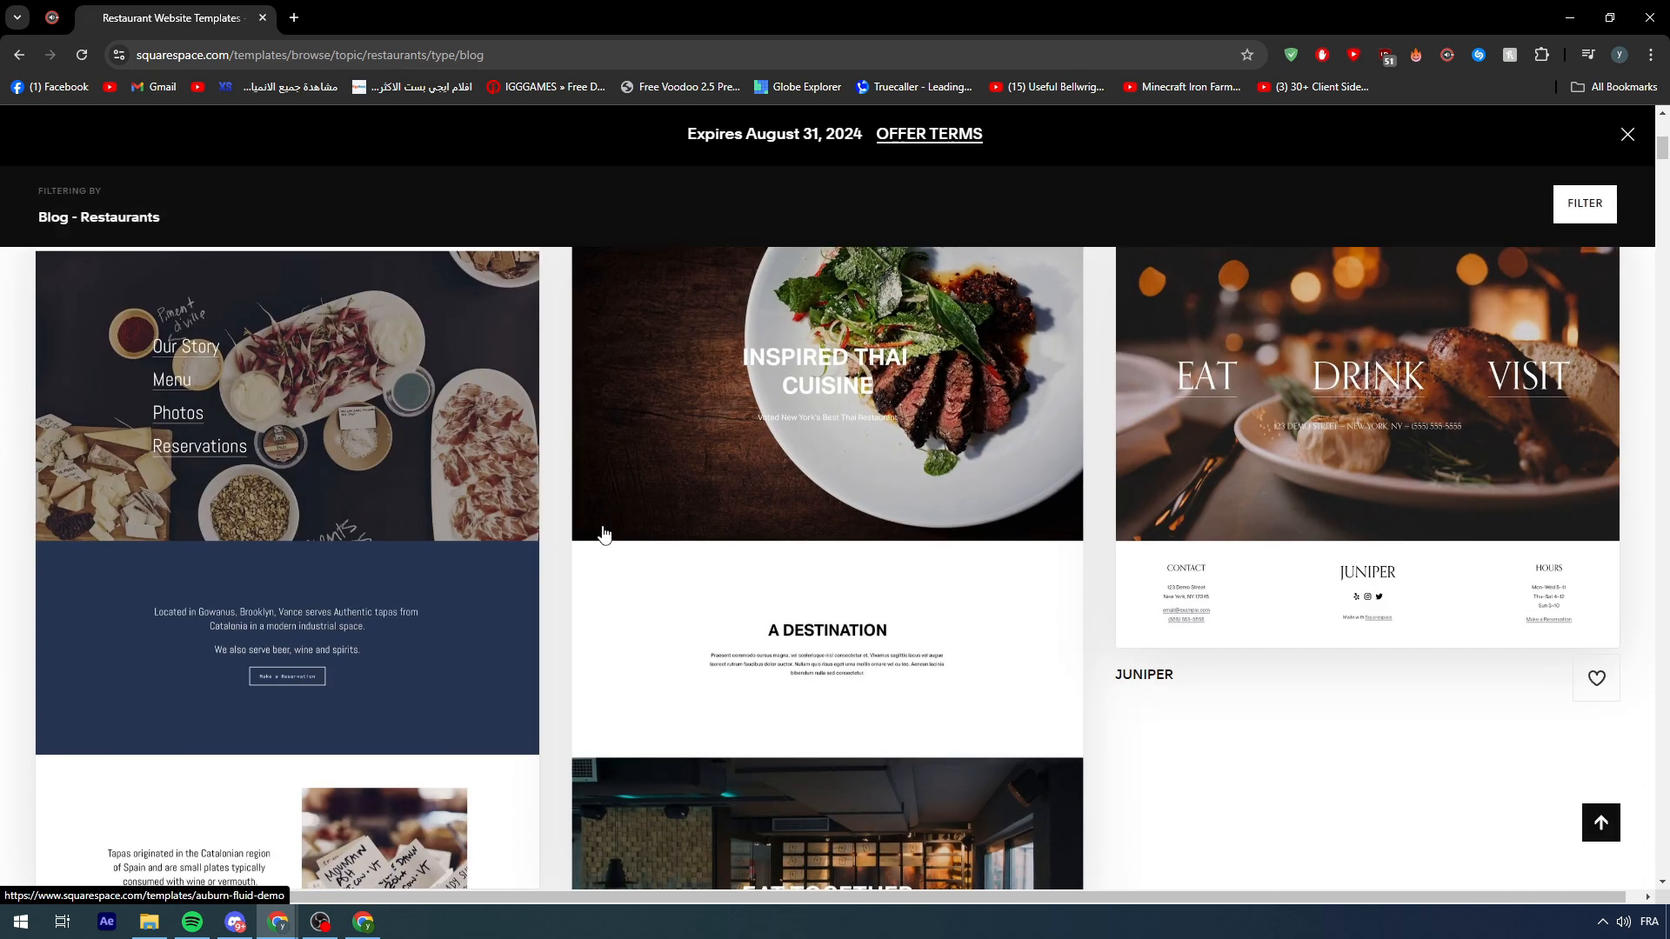
{"action": "scroll", "coordinate": [605, 534], "scroll_direction": "down", "scroll_amount": 12}
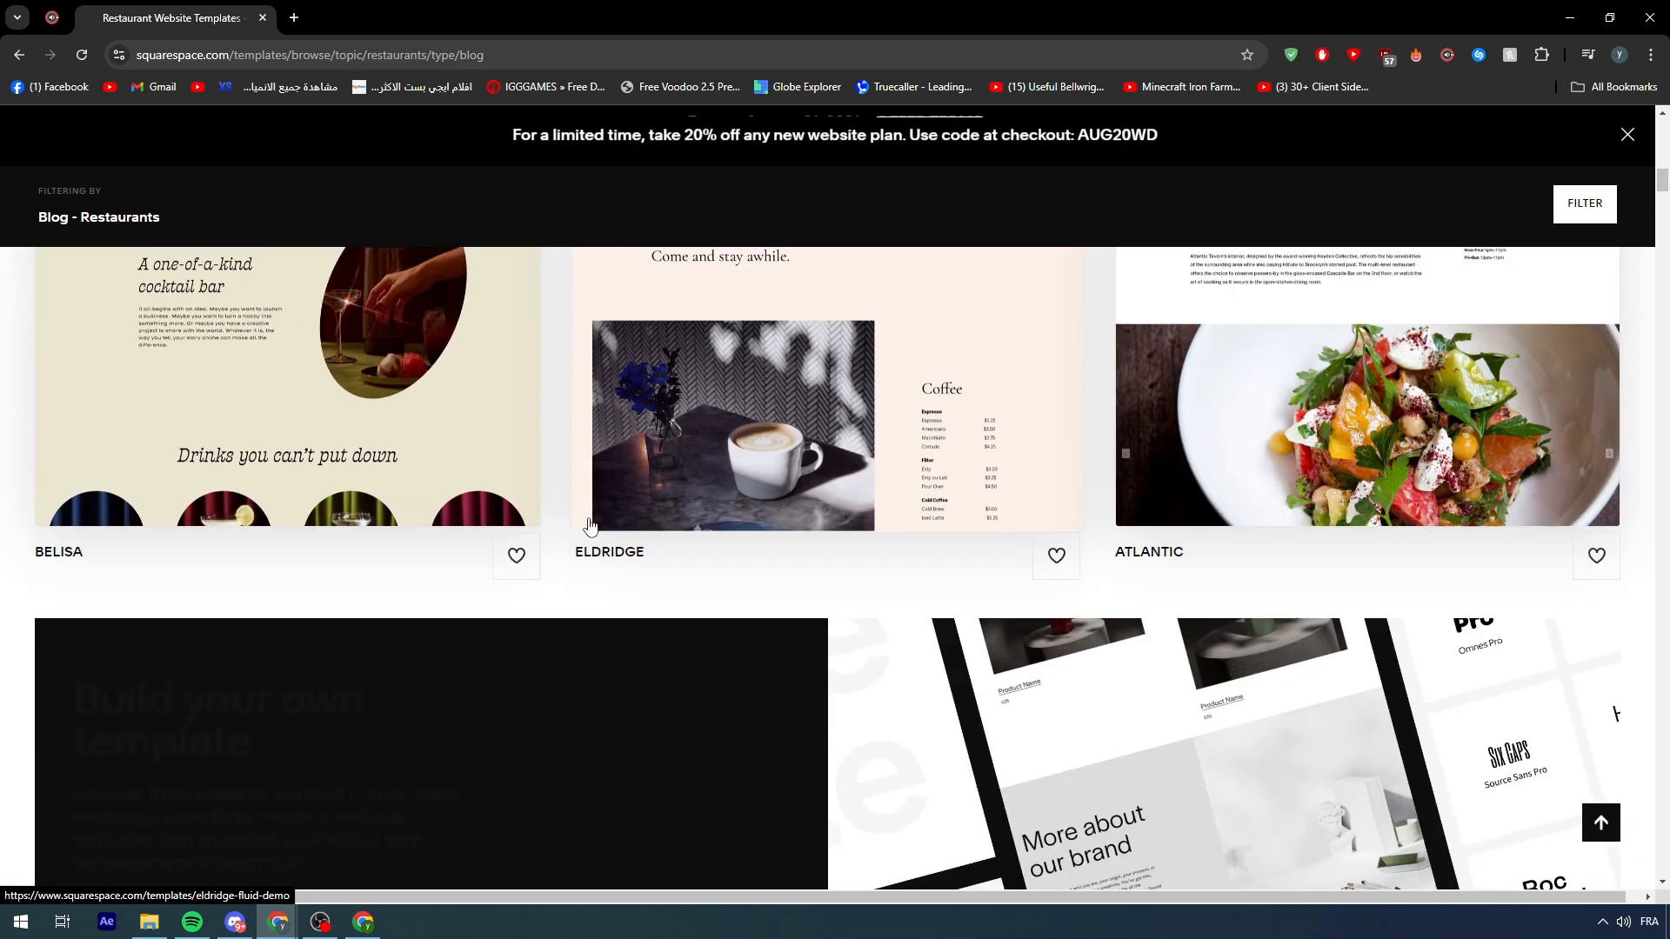
{"action": "scroll", "coordinate": [588, 525], "scroll_direction": "down", "scroll_amount": 6}
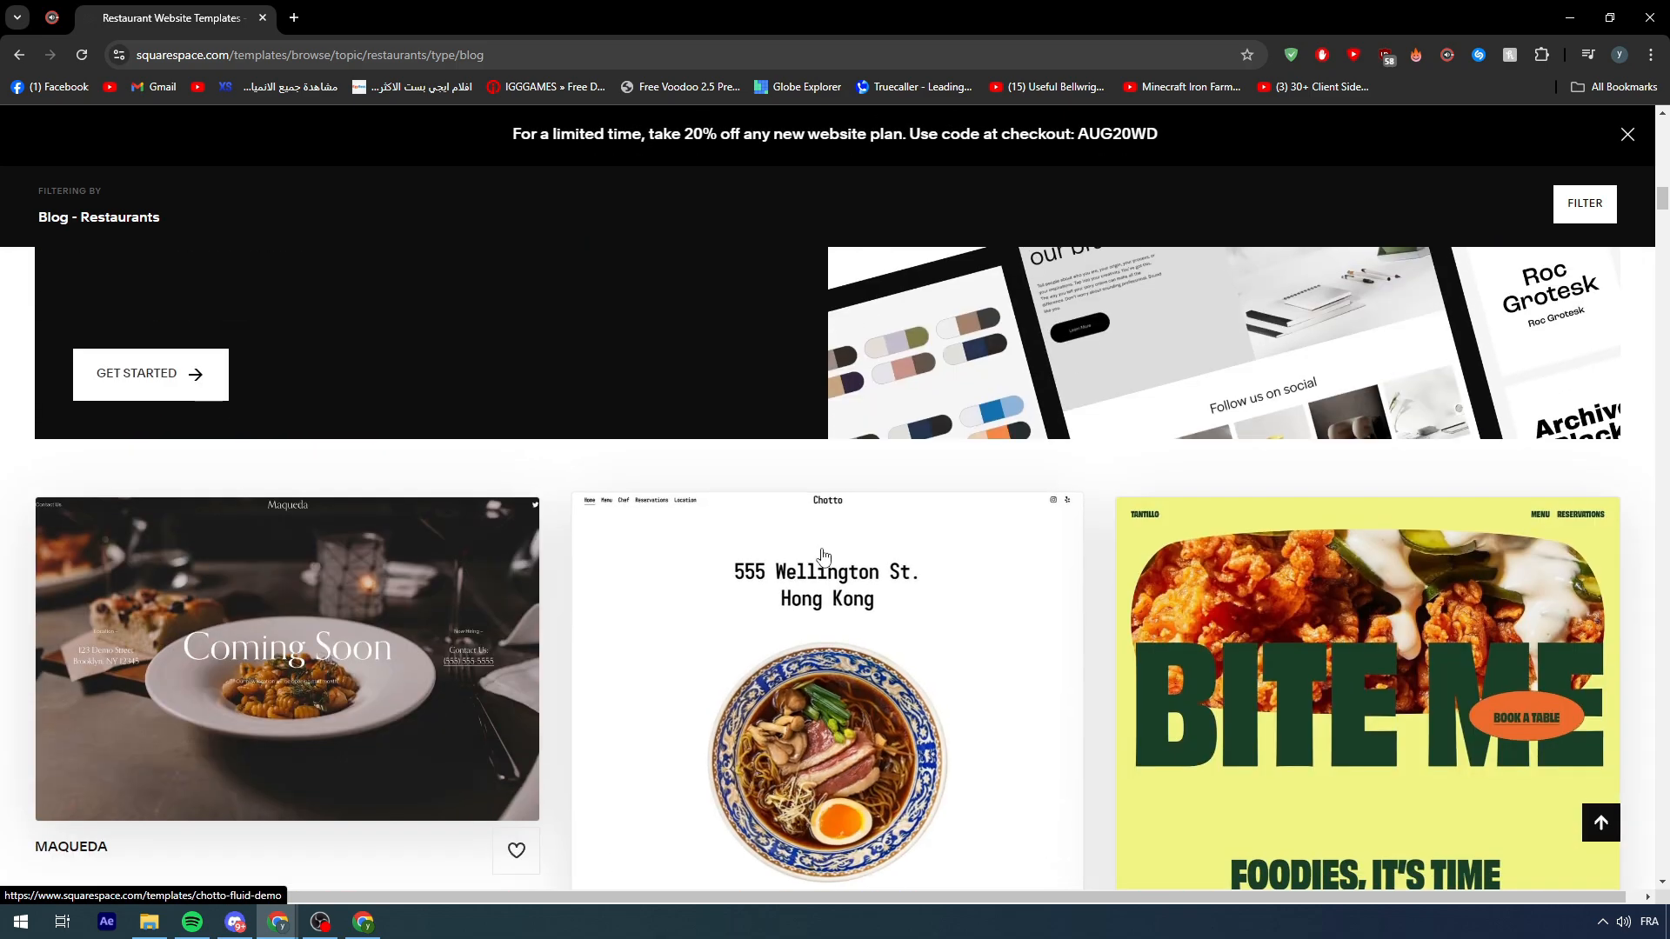
{"action": "scroll", "coordinate": [824, 554], "scroll_direction": "down", "scroll_amount": 2}
{"action": "scroll", "coordinate": [770, 545], "scroll_direction": "up", "scroll_amount": 7}
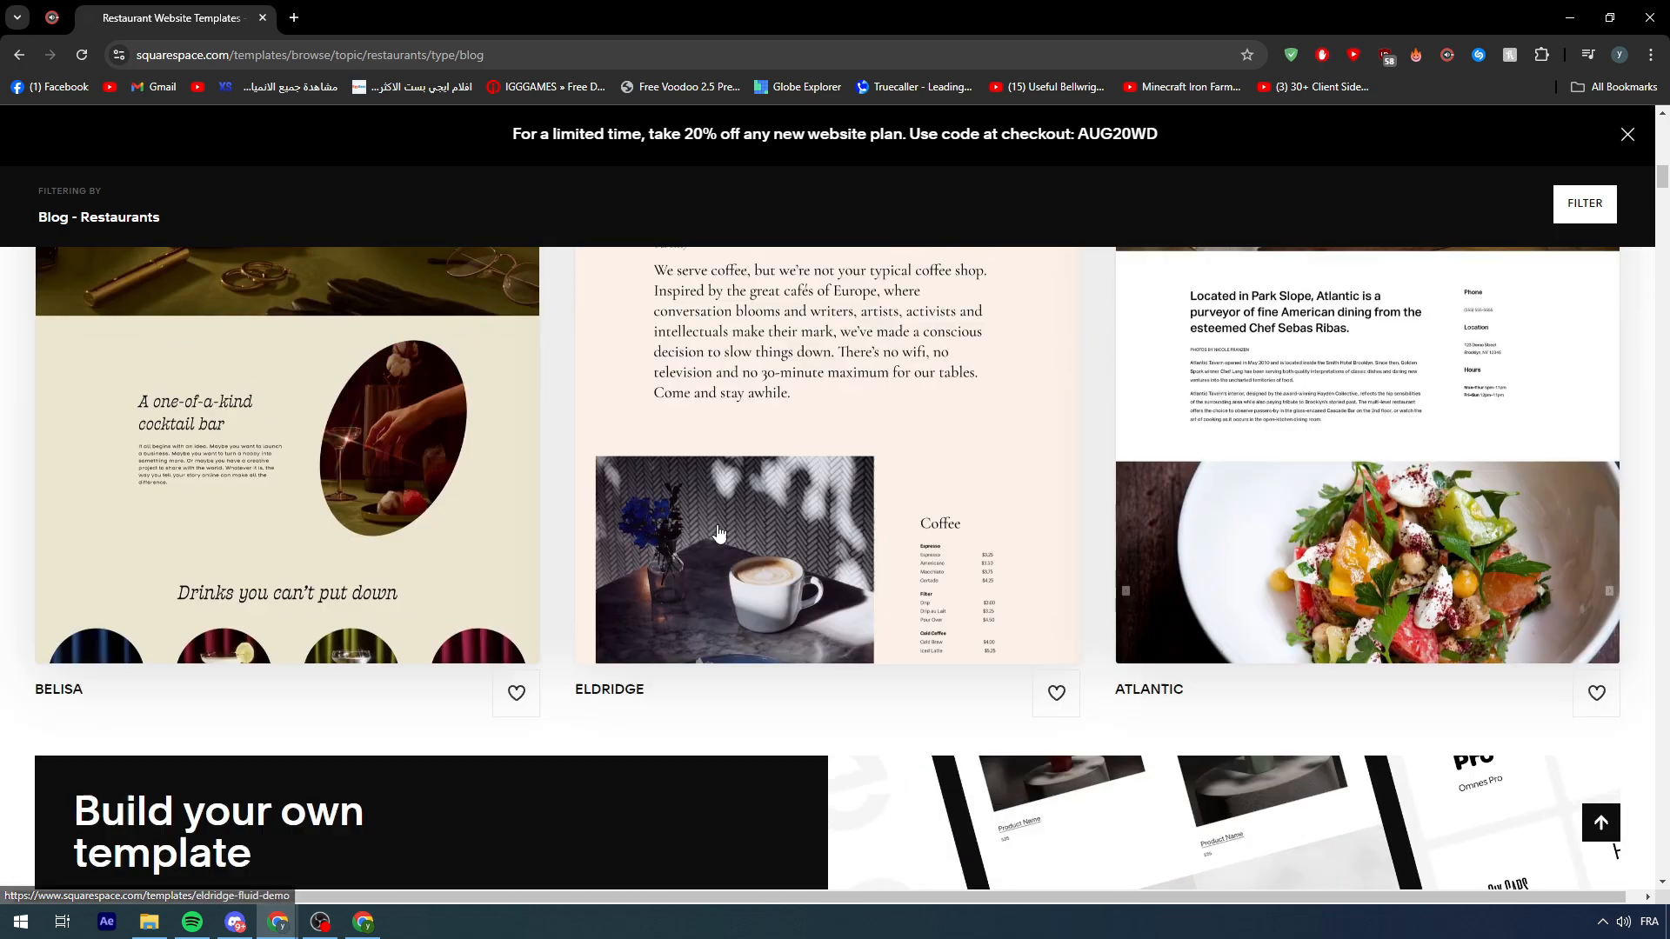
{"action": "left_click", "coordinate": [365, 554]}
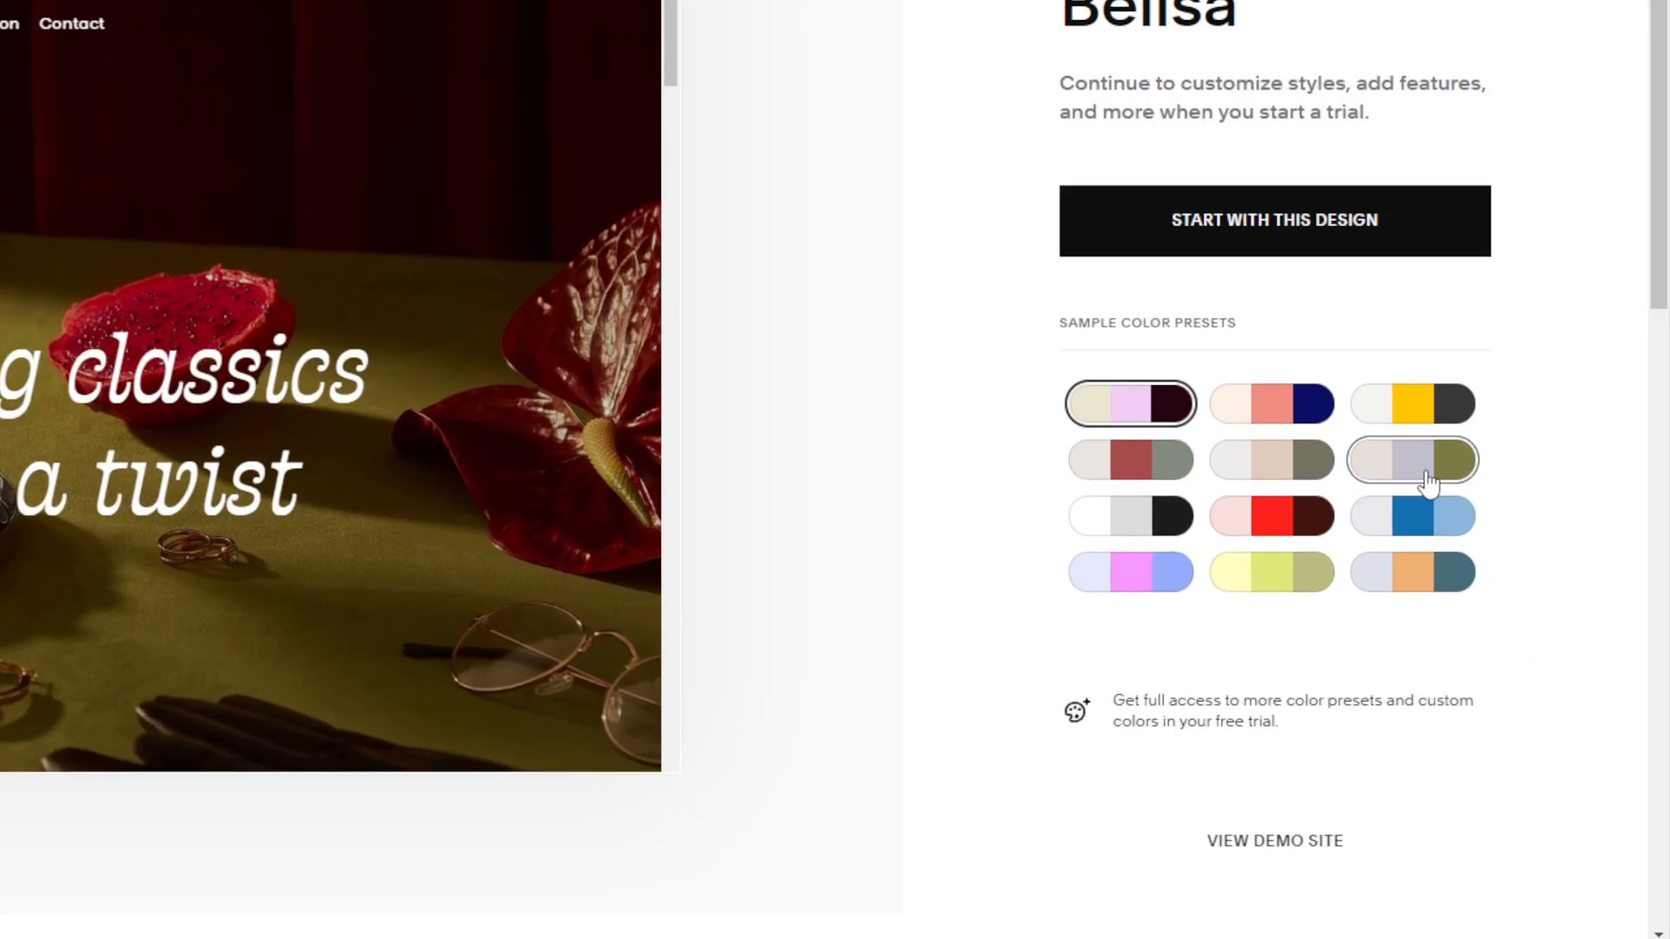
- Apply Belisa's yellow-and-grey colour preset and start a site with this design
{"action": "left_click", "coordinate": [1494, 550]}
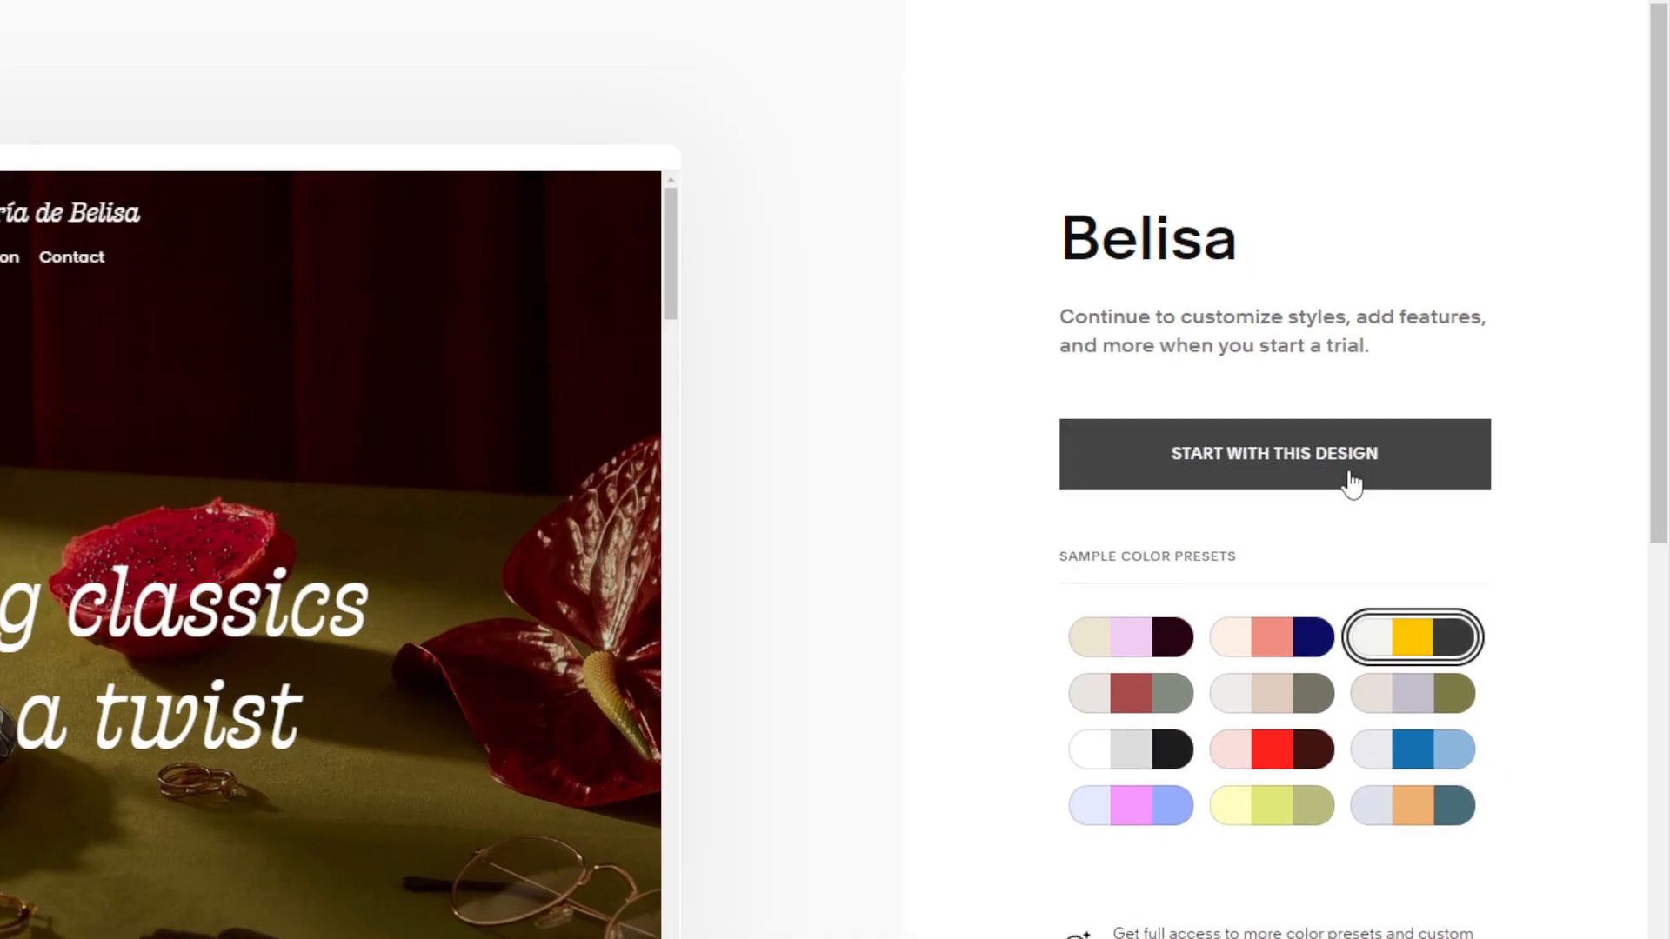
{"action": "left_click", "coordinate": [1458, 435]}
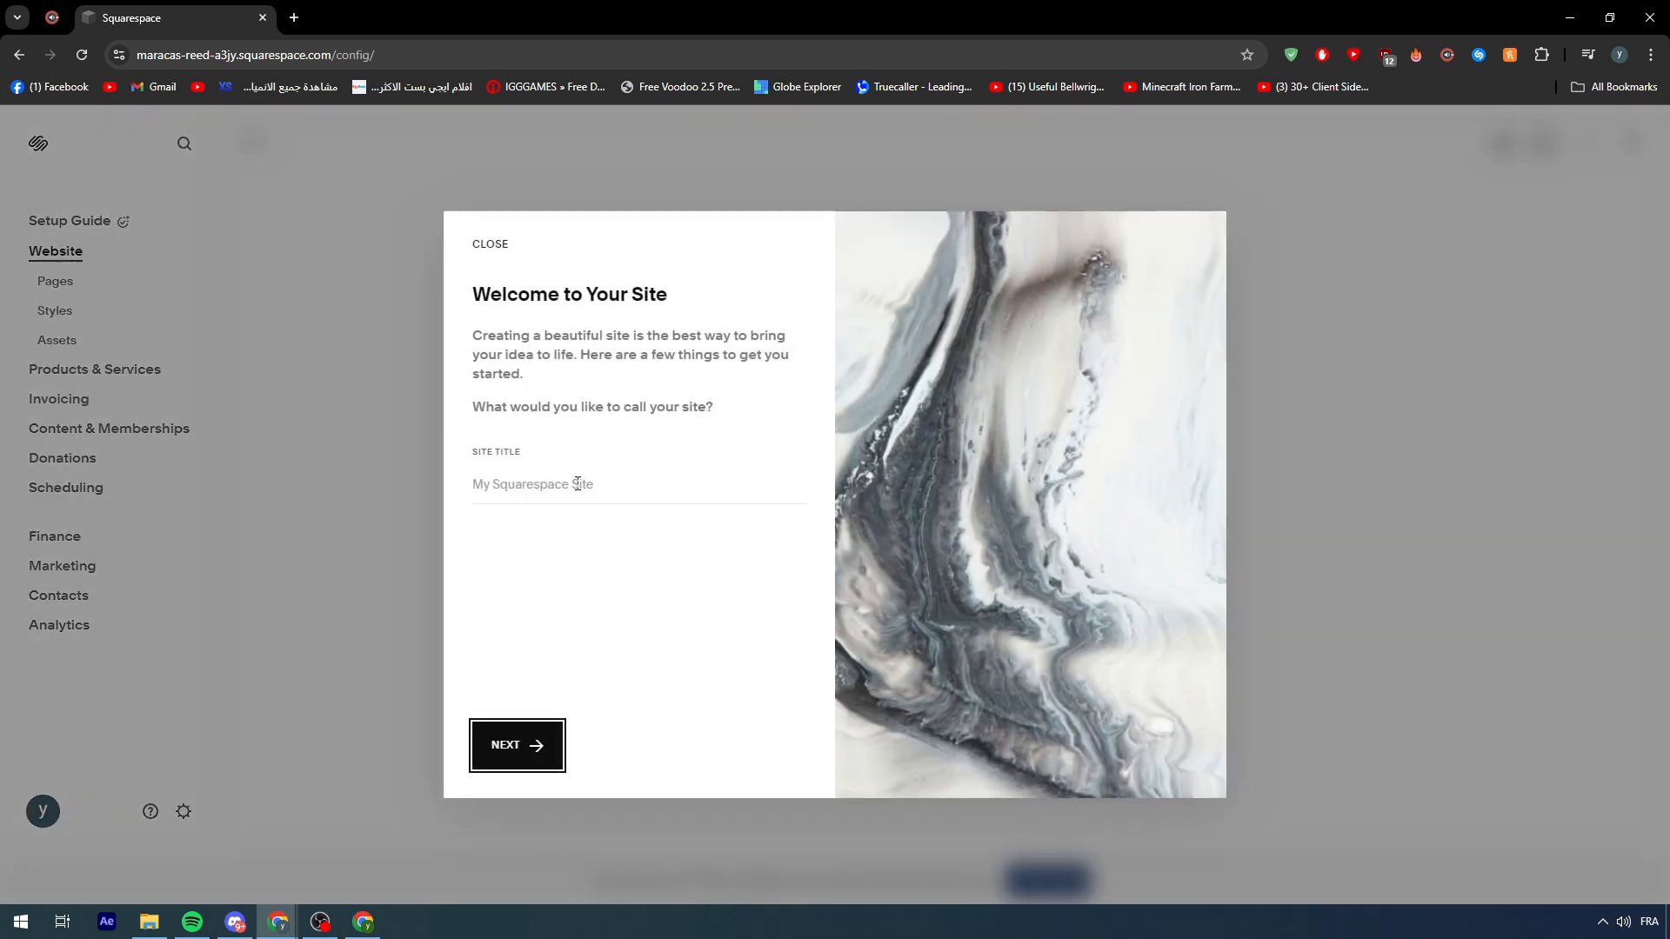
- Name the site 'Bloggers Tutorial' and finish the welcome tour
{"action": "left_click", "coordinate": [577, 483]}
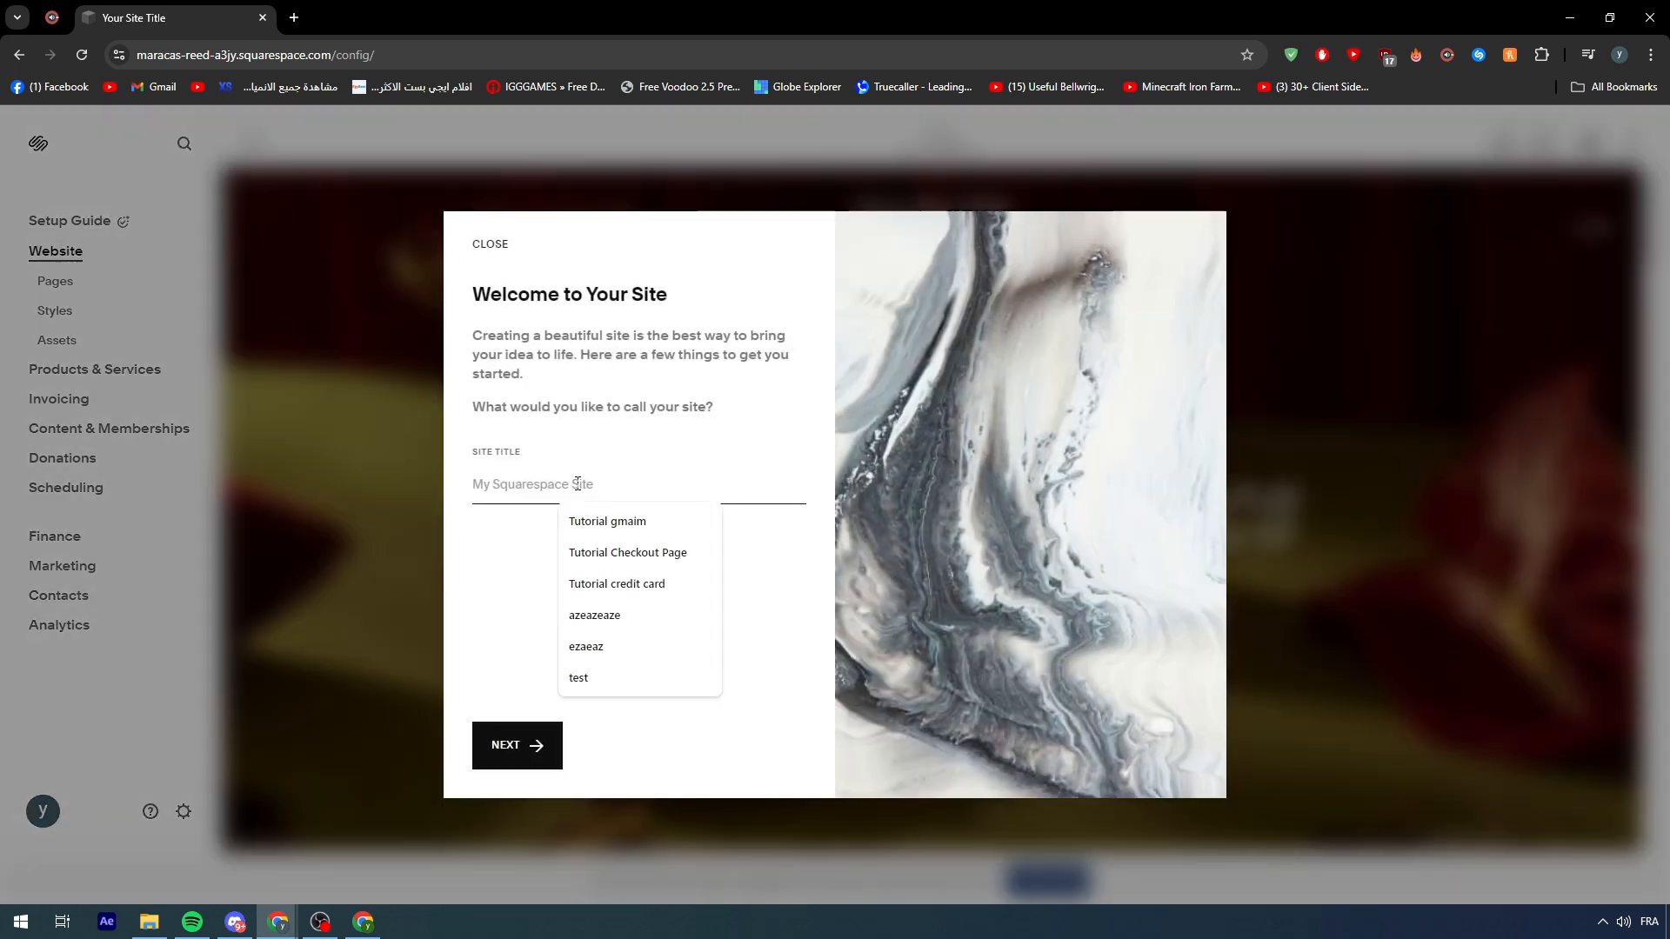
{"action": "type", "text": "Bloggers"}
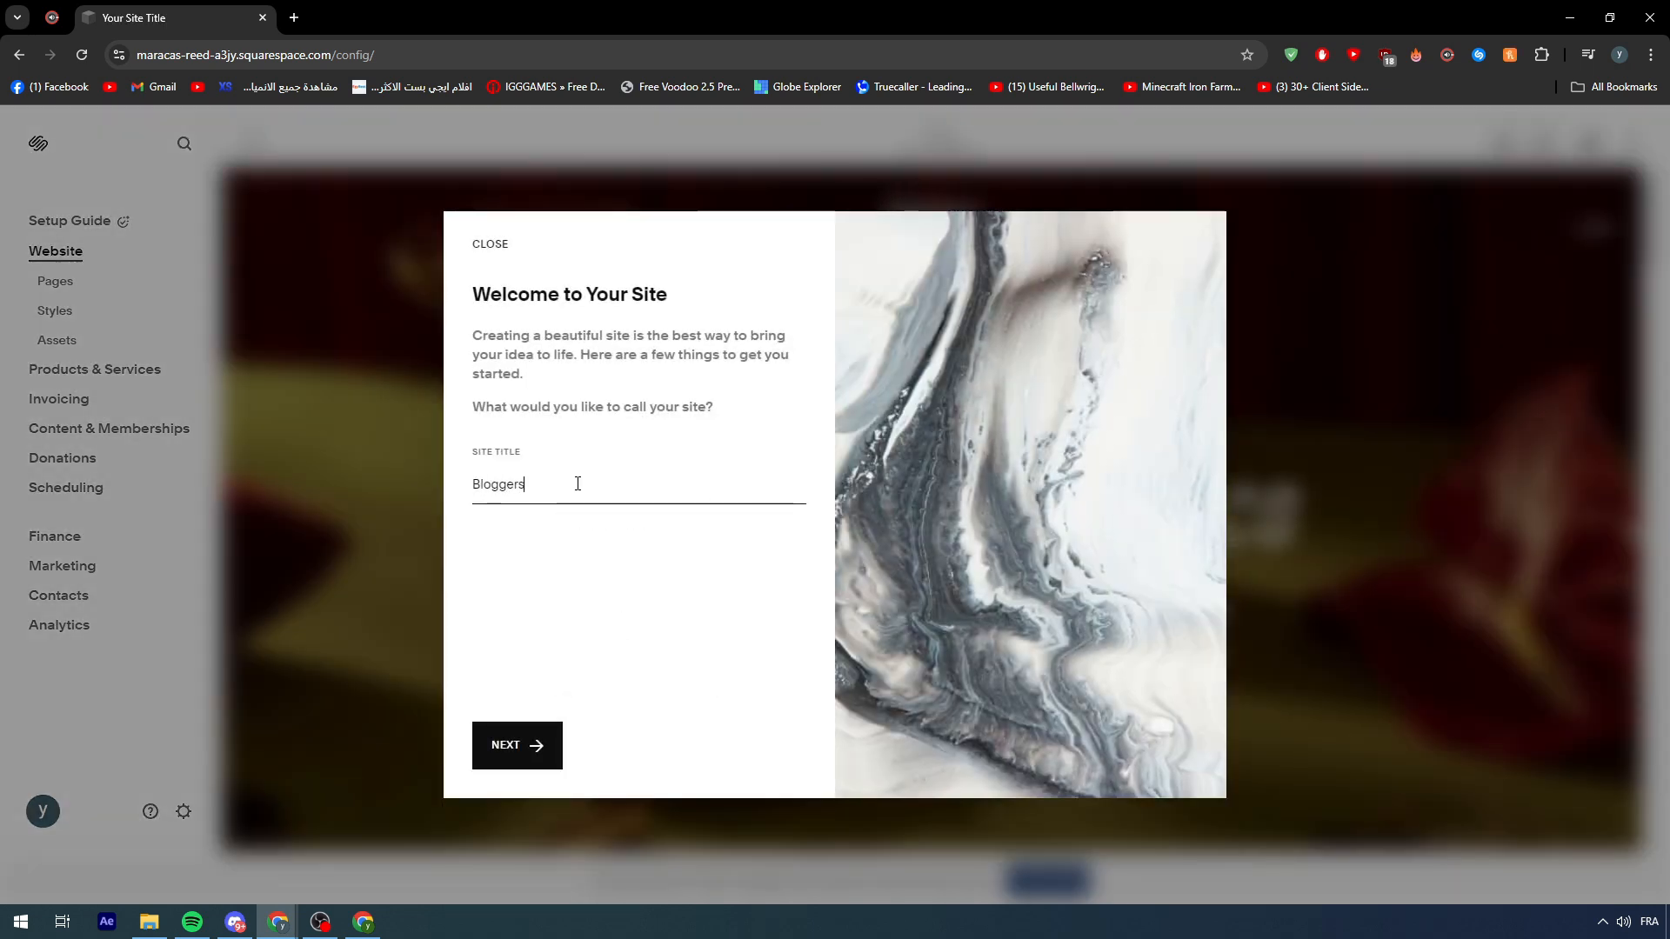
{"action": "type", "text": " Tutorial"}
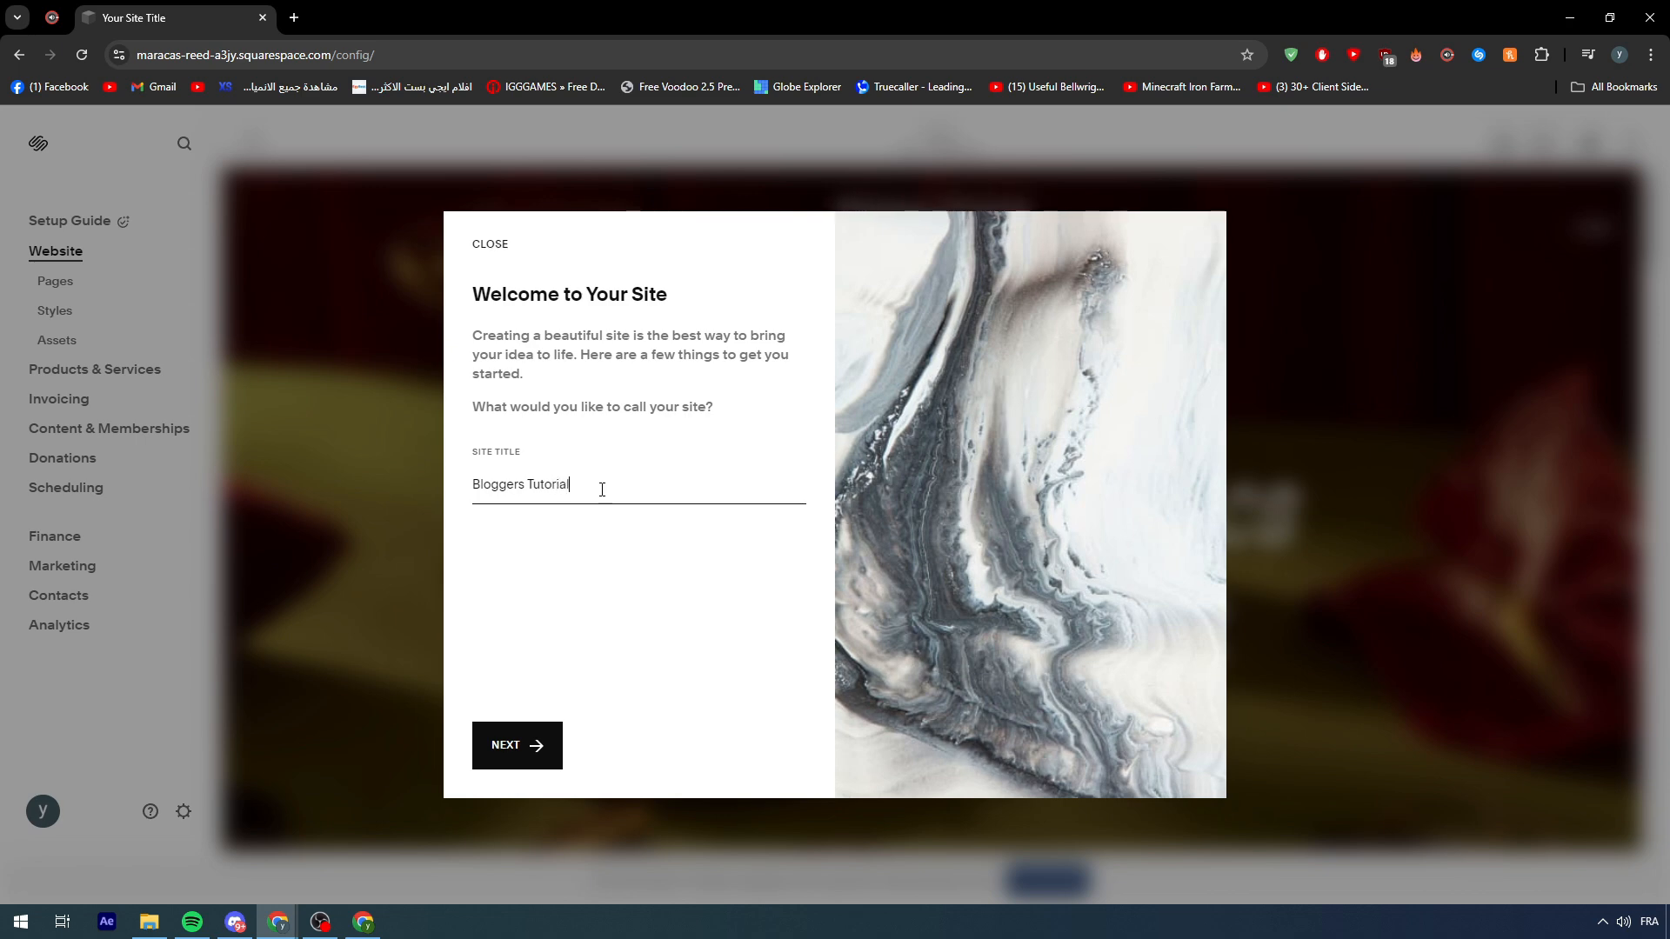
{"action": "left_click", "coordinate": [497, 747]}
{"action": "left_click", "coordinate": [778, 755]}
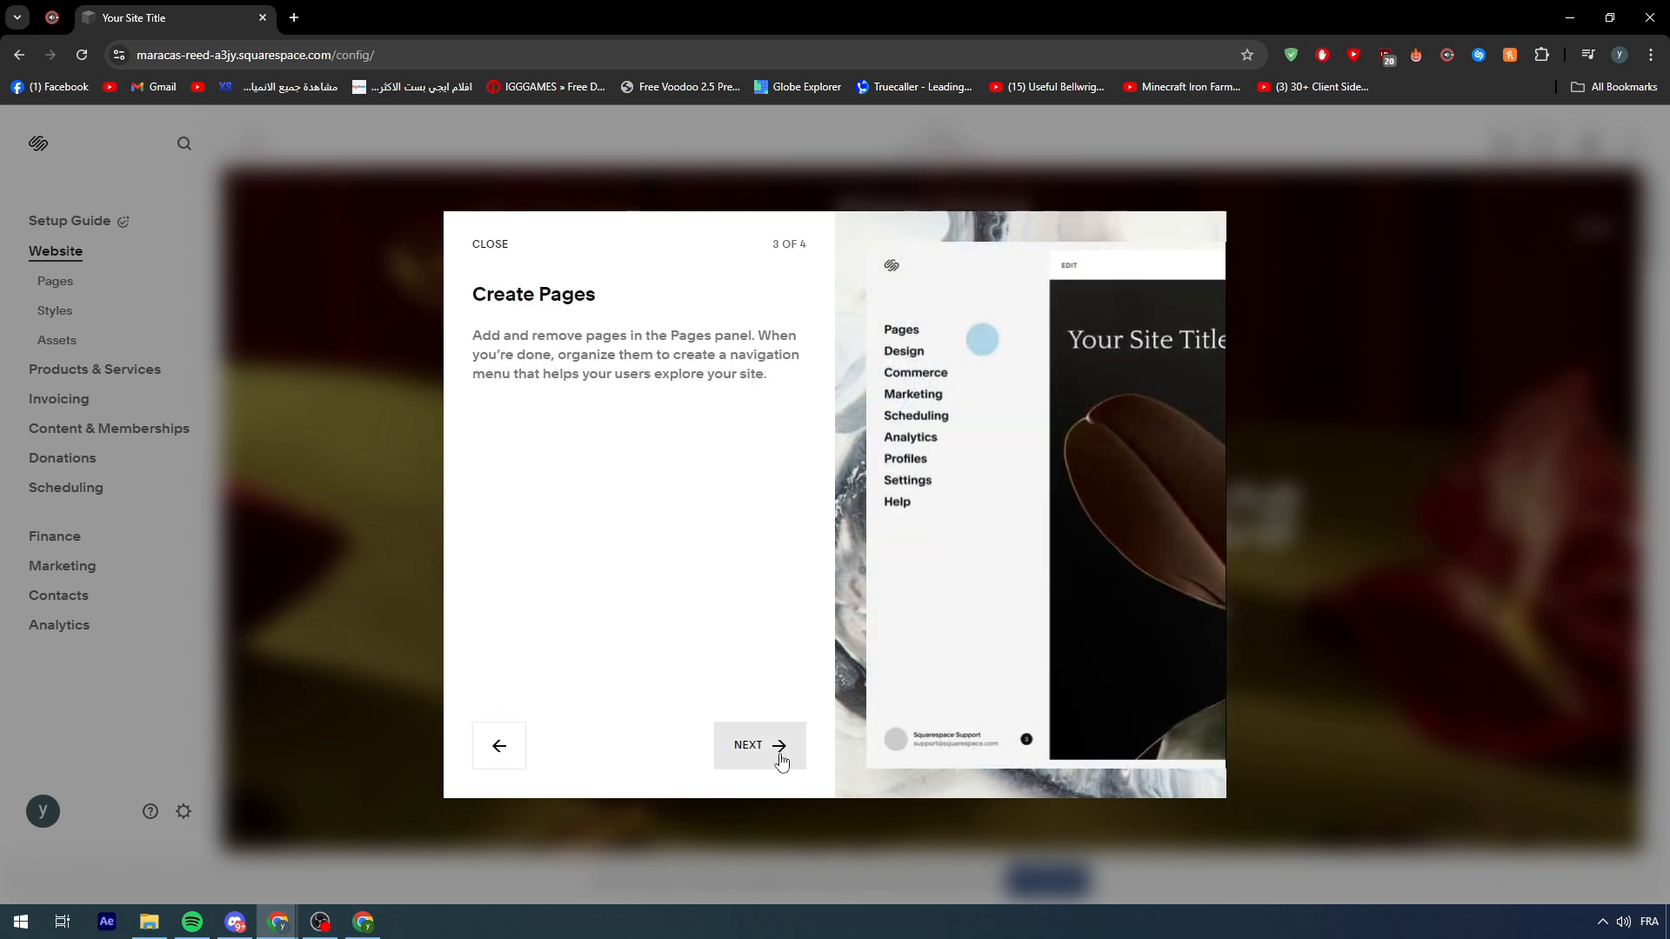
{"action": "left_click", "coordinate": [781, 762]}
{"action": "left_click", "coordinate": [750, 762]}
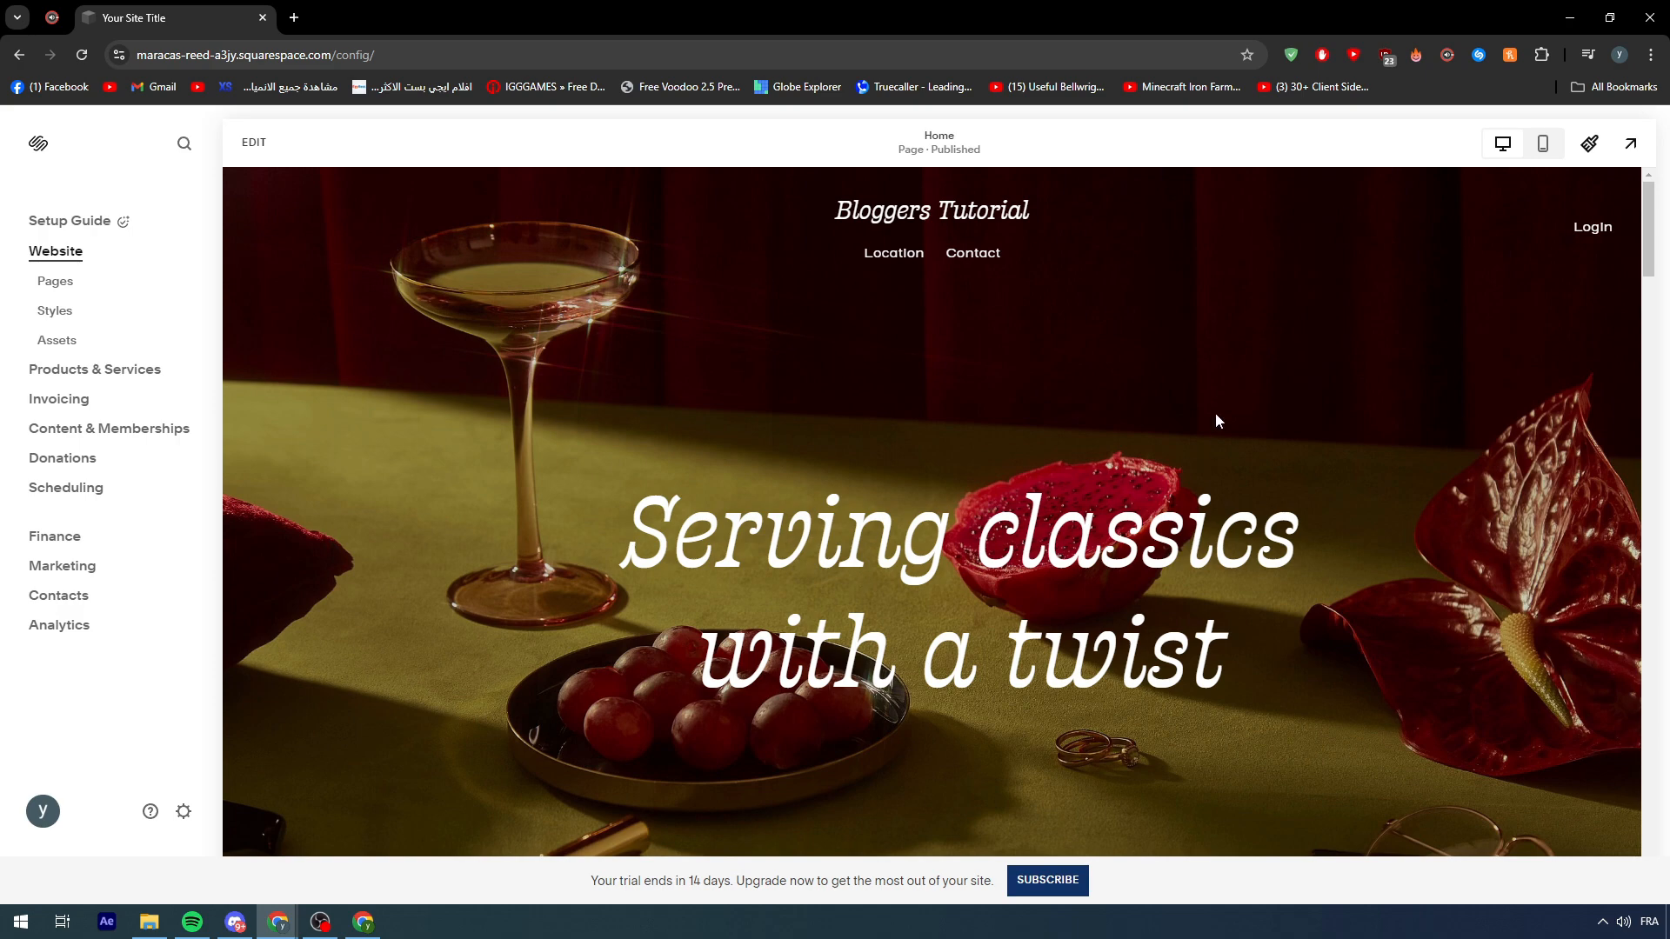
- Scroll through the published Home page preview
{"action": "scroll", "coordinate": [1214, 412], "scroll_direction": "down", "scroll_amount": 5}
{"action": "scroll", "coordinate": [1139, 397], "scroll_direction": "up", "scroll_amount": 5}
{"action": "scroll", "coordinate": [1060, 503], "scroll_direction": "down", "scroll_amount": 10}
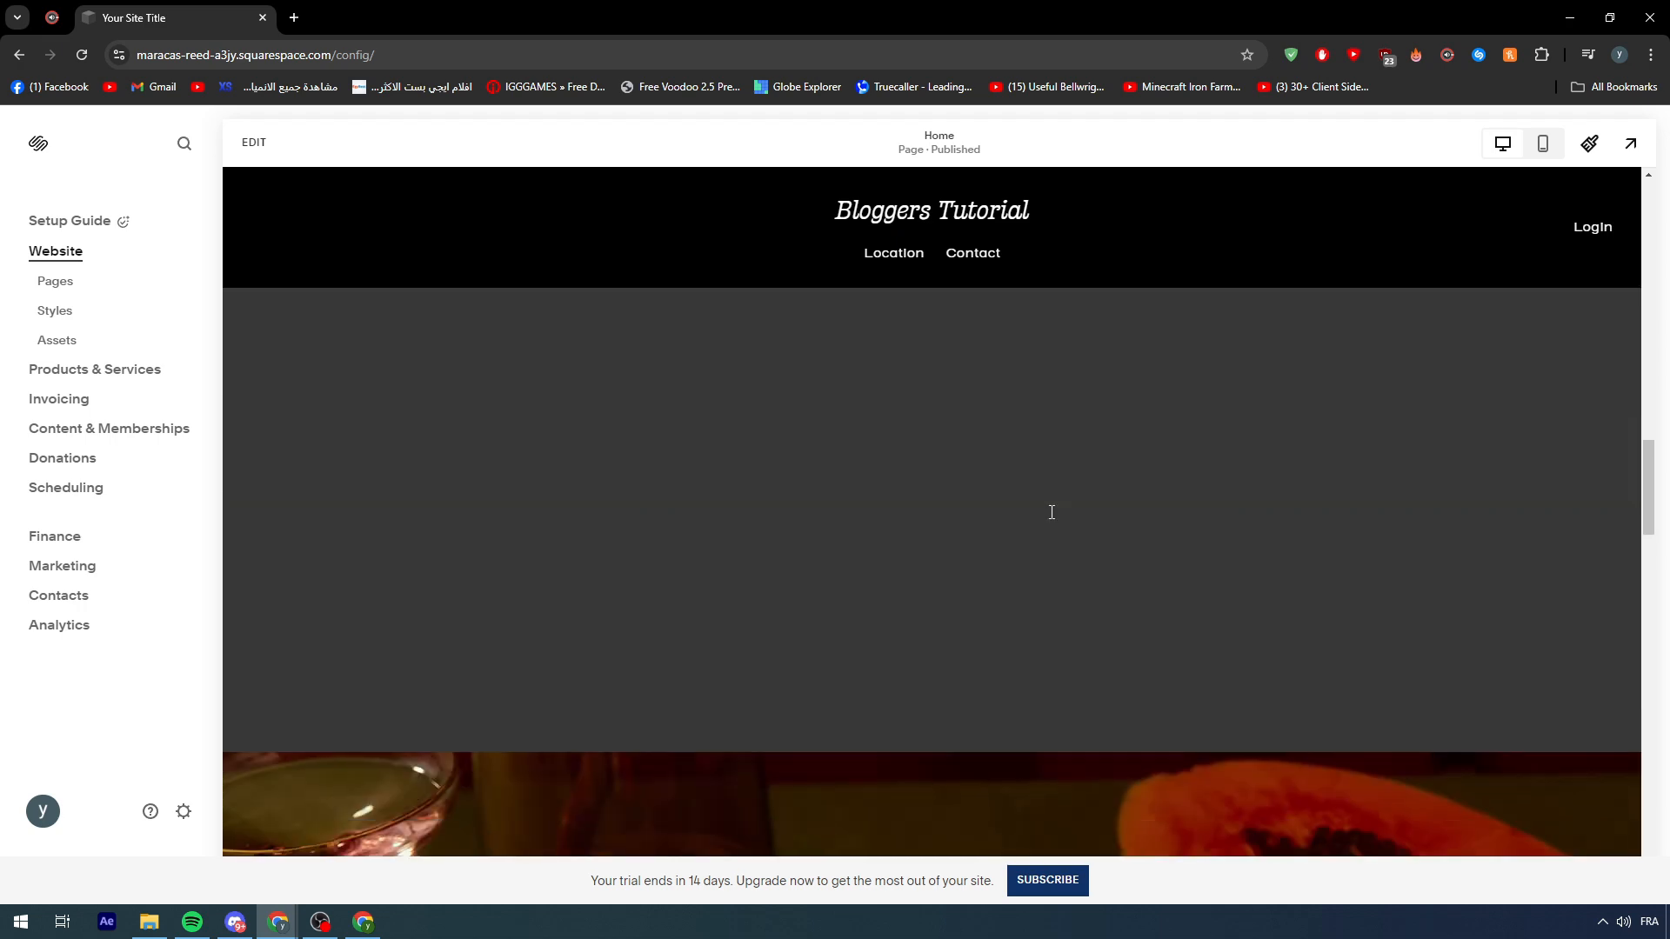
{"action": "scroll", "coordinate": [1052, 513], "scroll_direction": "down", "scroll_amount": 10}
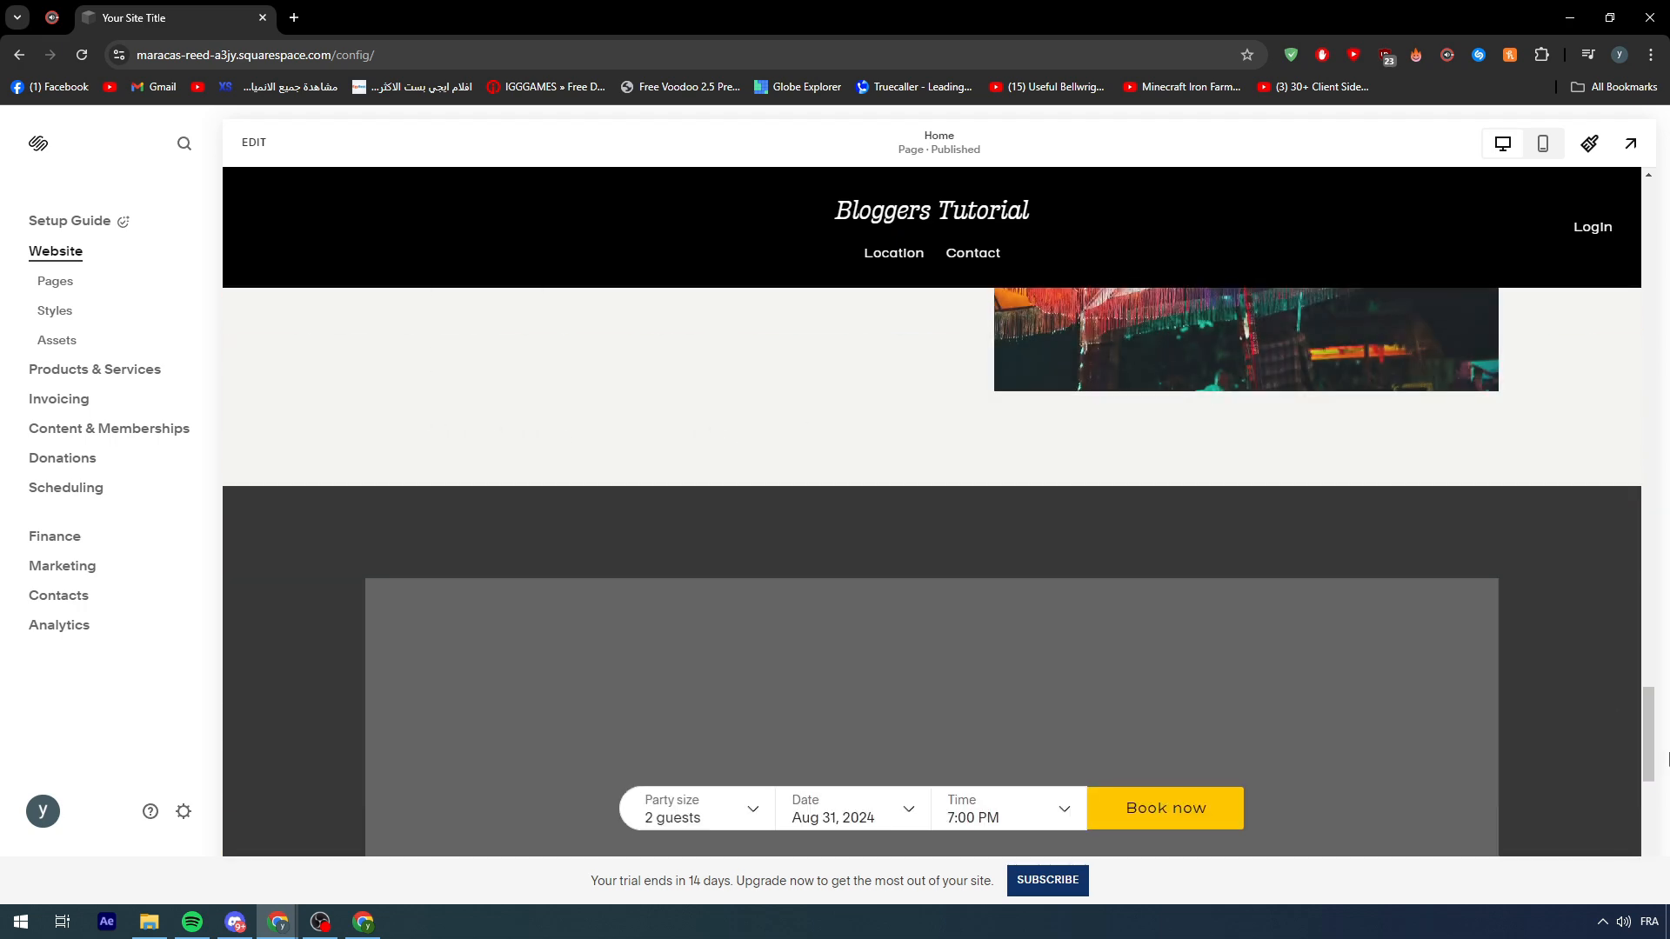
{"action": "left_click_drag", "start_coordinate": [1648, 757], "coordinate": [1662, 190]}
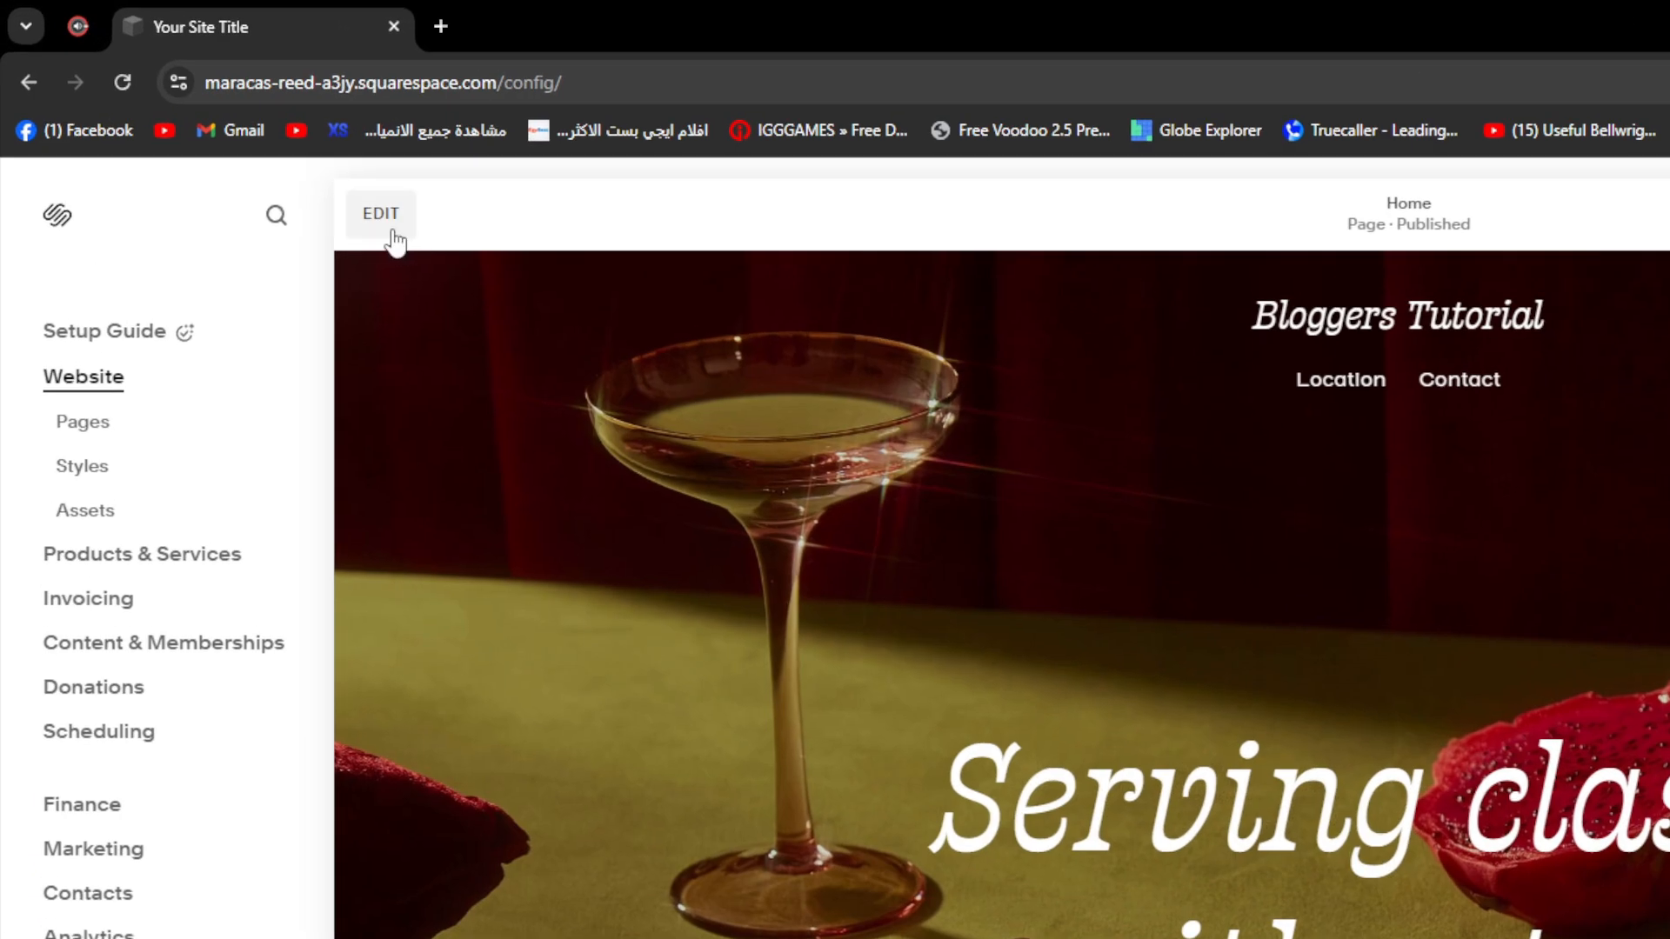
- Open the Home page in the editor and remove the Make a Reservation section
{"action": "left_click", "coordinate": [394, 233]}
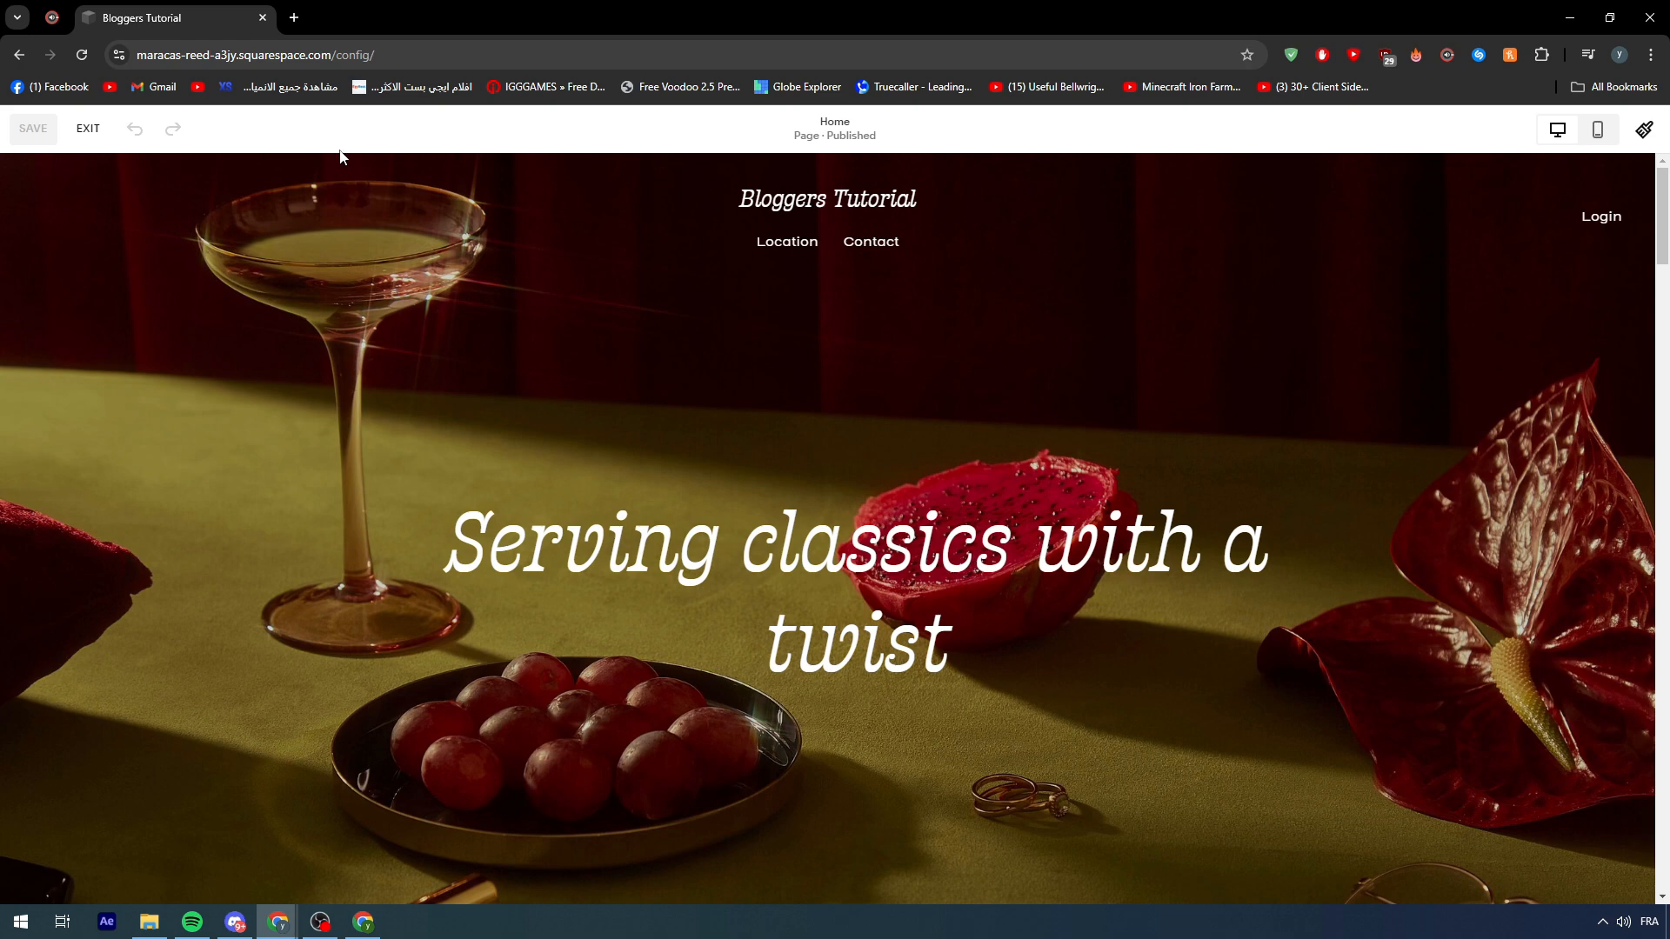
{"action": "scroll", "coordinate": [300, 469], "scroll_direction": "down", "scroll_amount": 5}
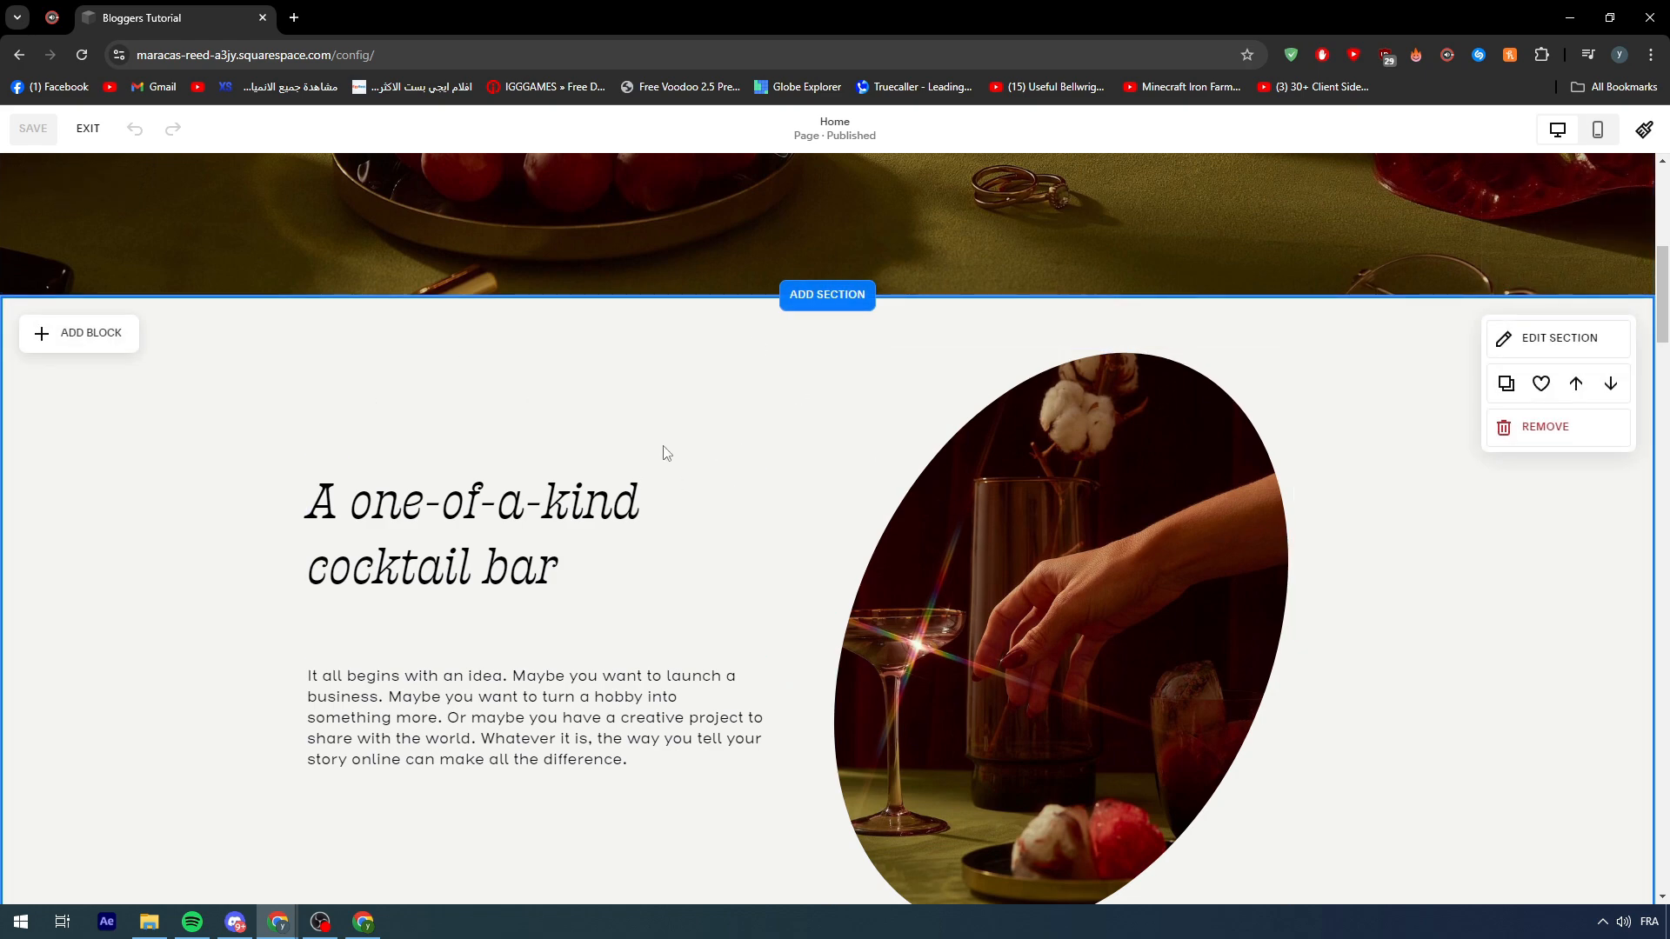
{"action": "scroll", "coordinate": [680, 455], "scroll_direction": "down", "scroll_amount": 15}
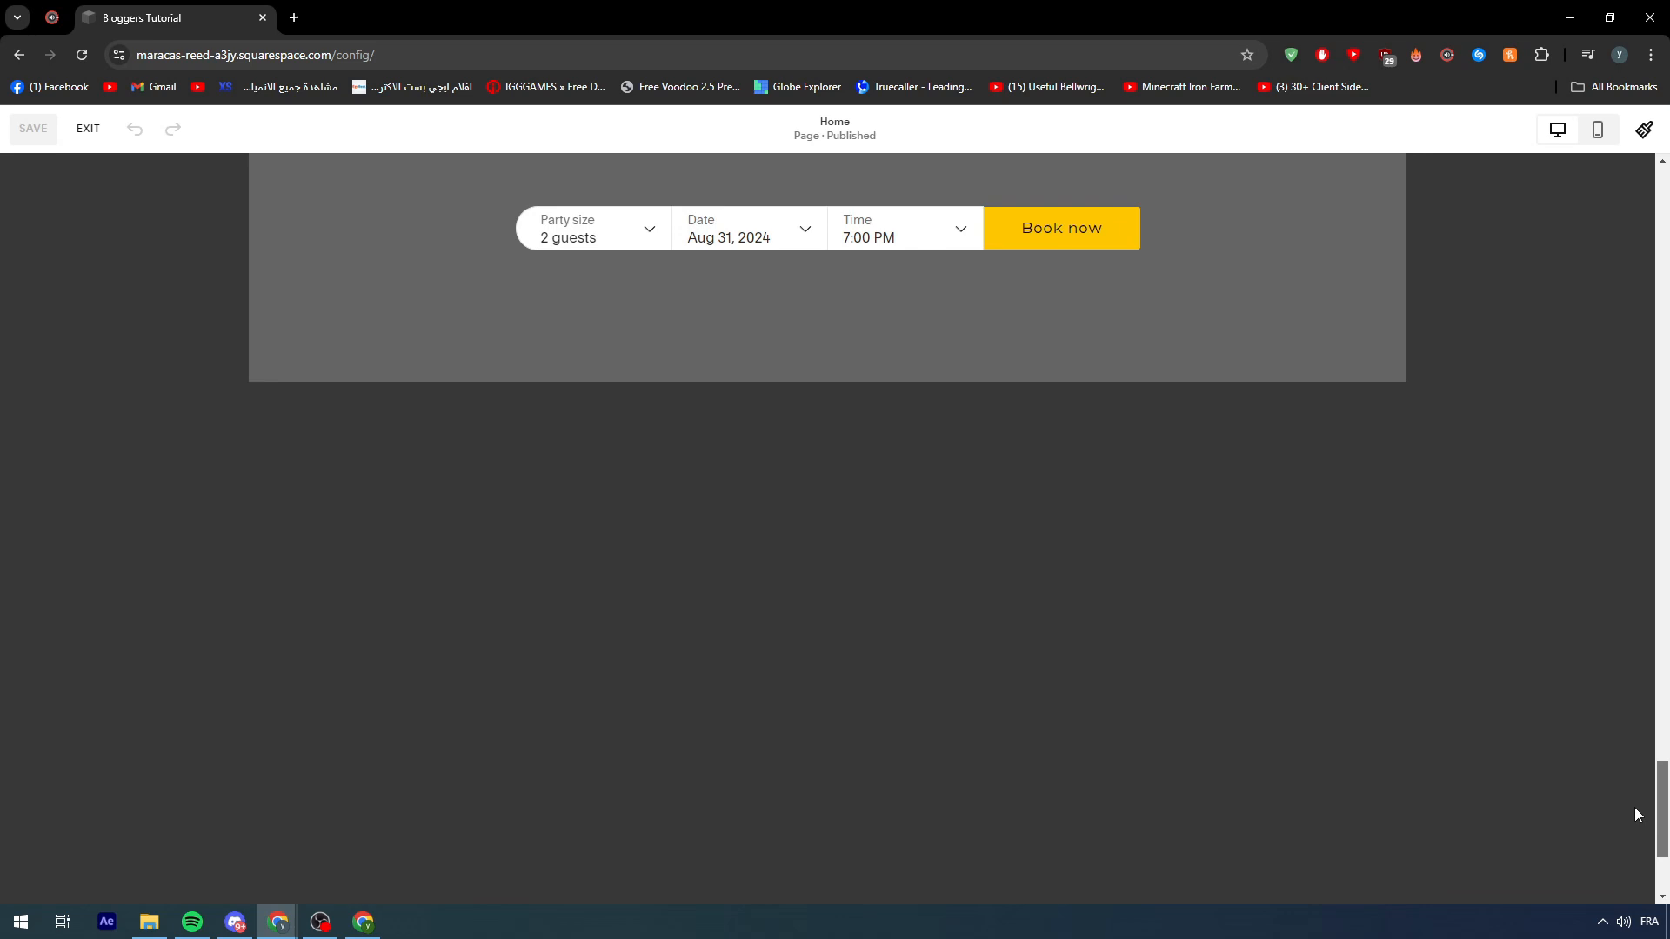
{"action": "left_click_drag", "start_coordinate": [1662, 826], "coordinate": [1663, 783]}
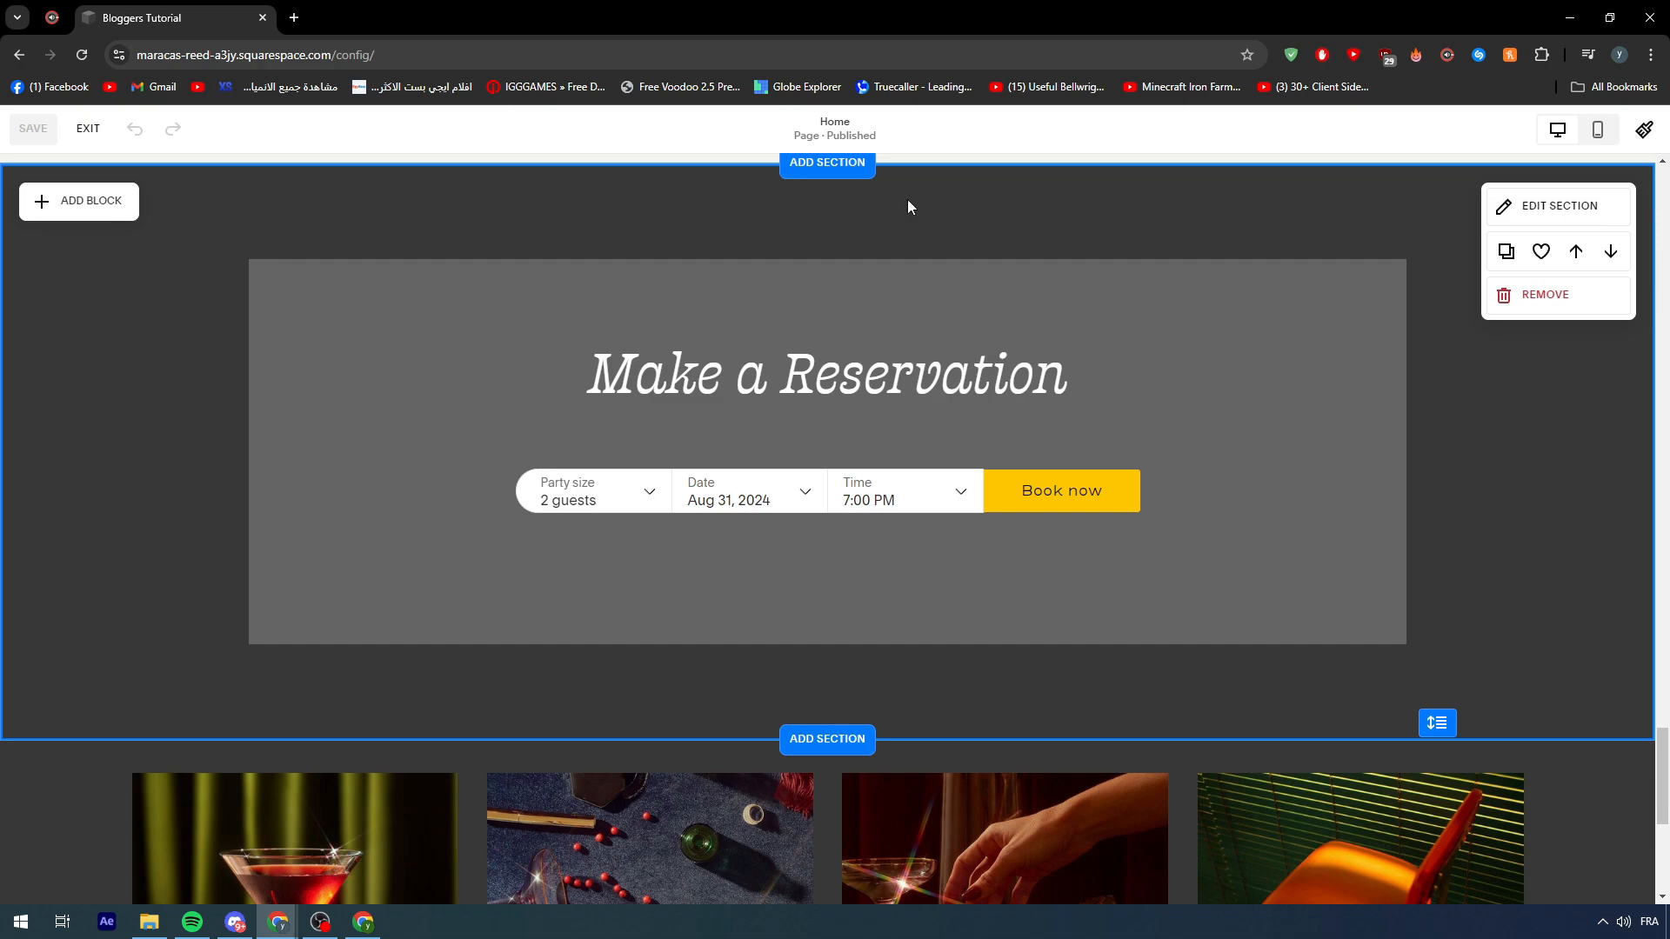
{"action": "left_click", "coordinate": [1557, 296]}
{"action": "left_click", "coordinate": [923, 548]}
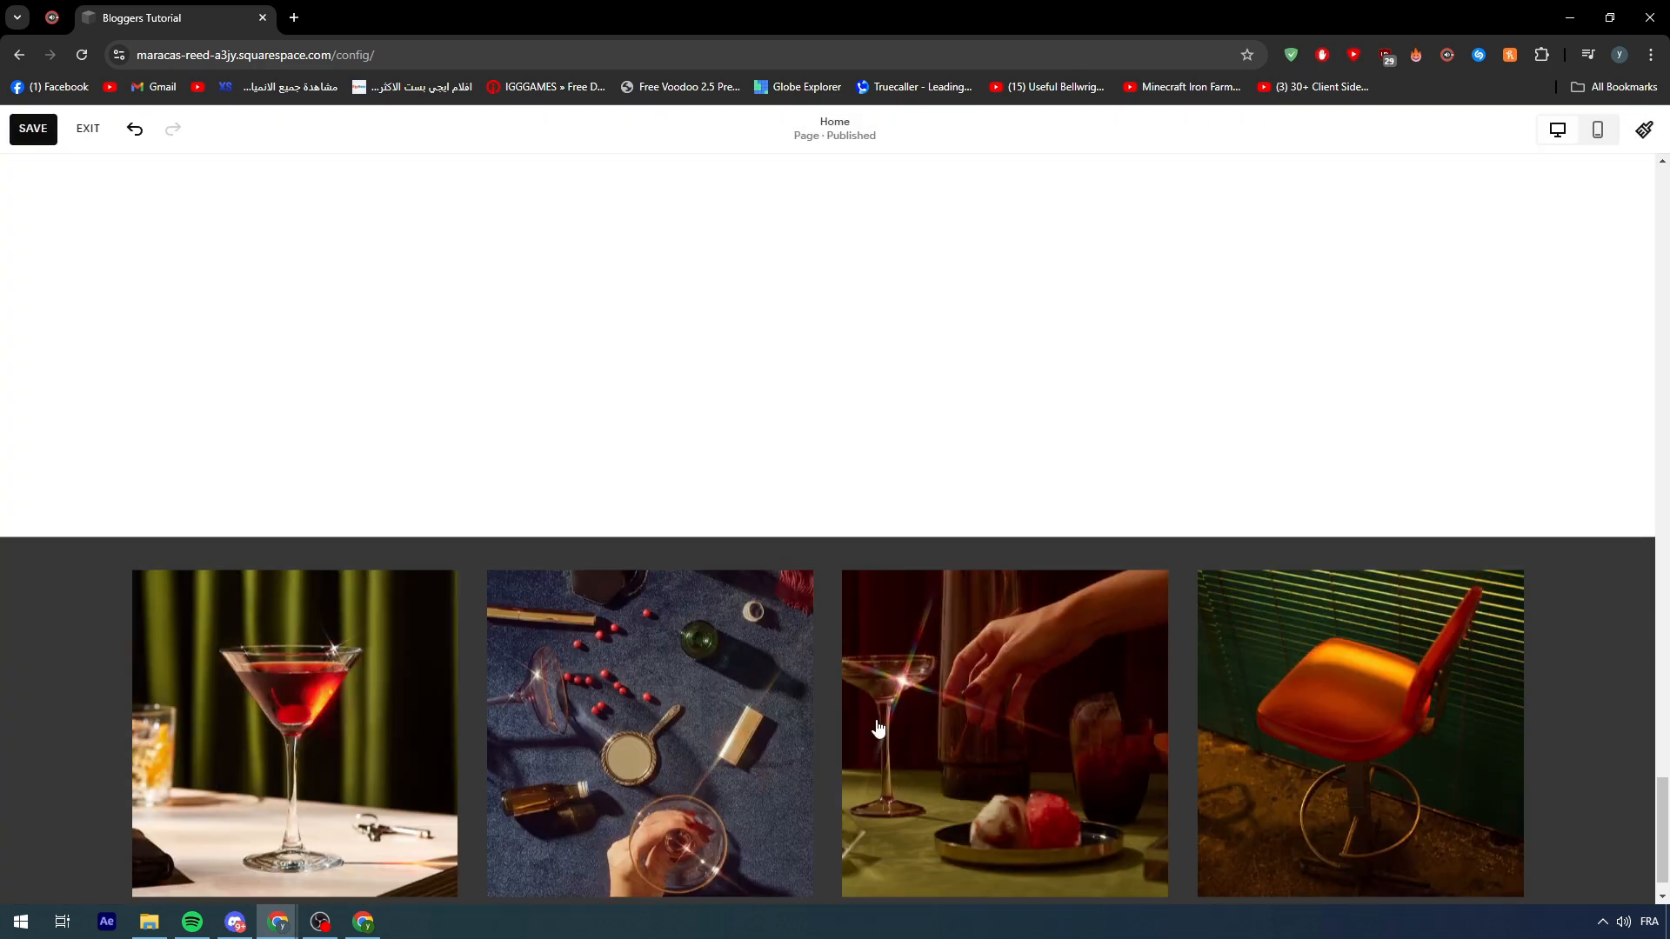
- Remove the 'In the heart of West Hollywood' section from the Home page
{"action": "scroll", "coordinate": [382, 424], "scroll_direction": "up", "scroll_amount": 10}
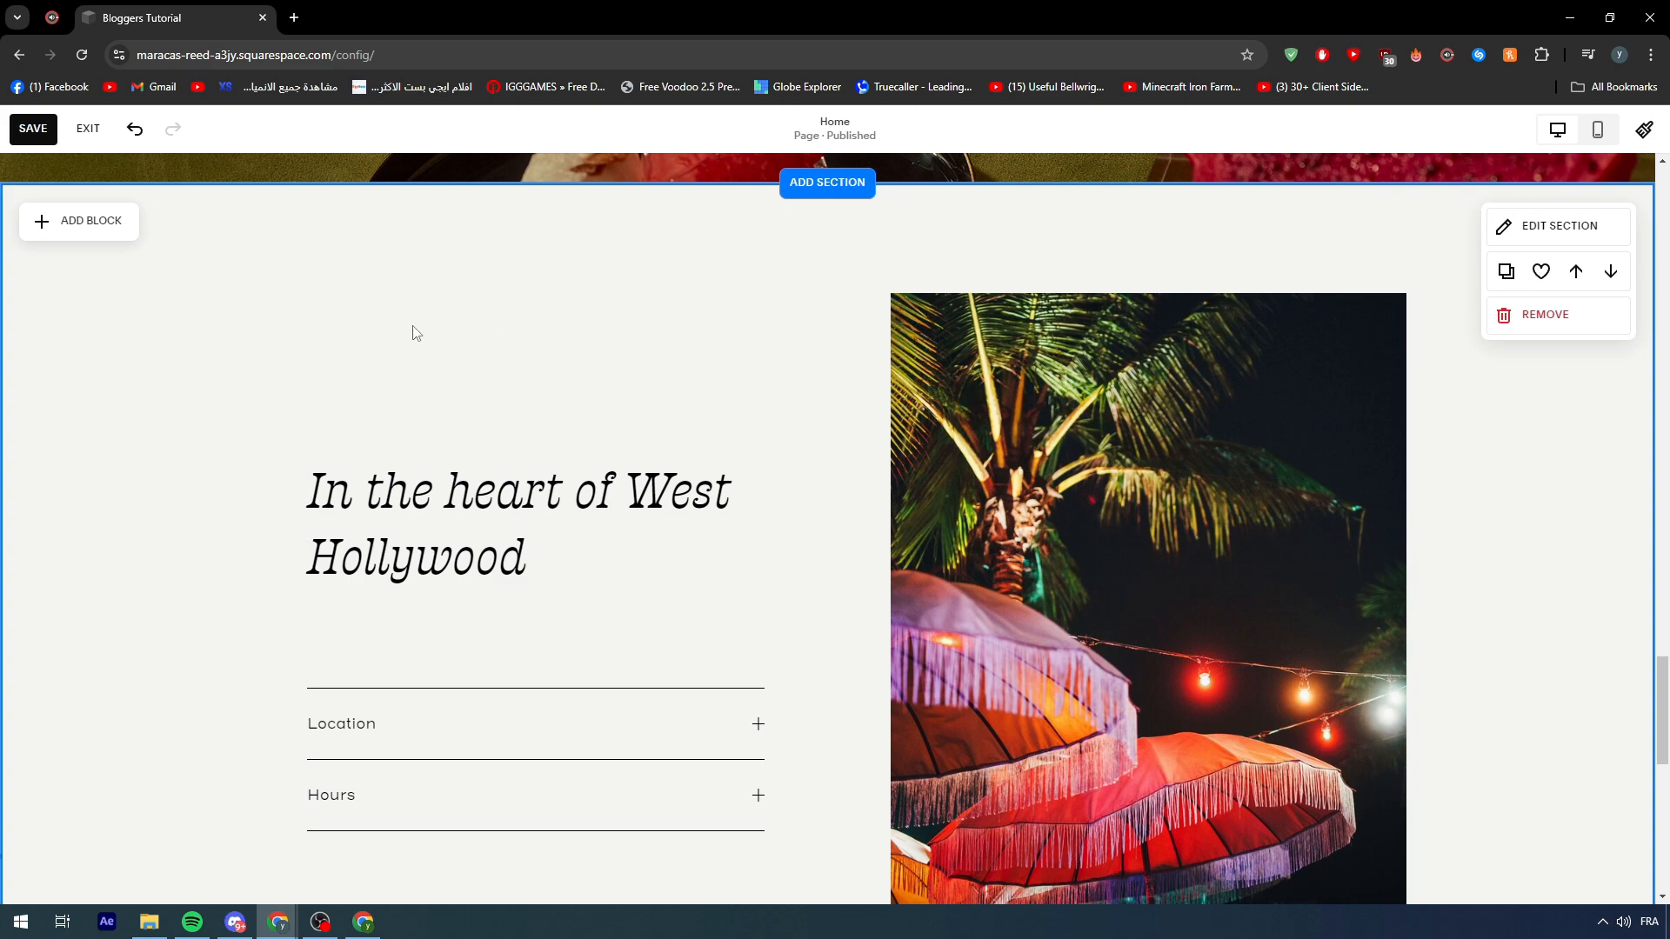
{"action": "left_click", "coordinate": [1561, 316]}
{"action": "left_click", "coordinate": [927, 547]}
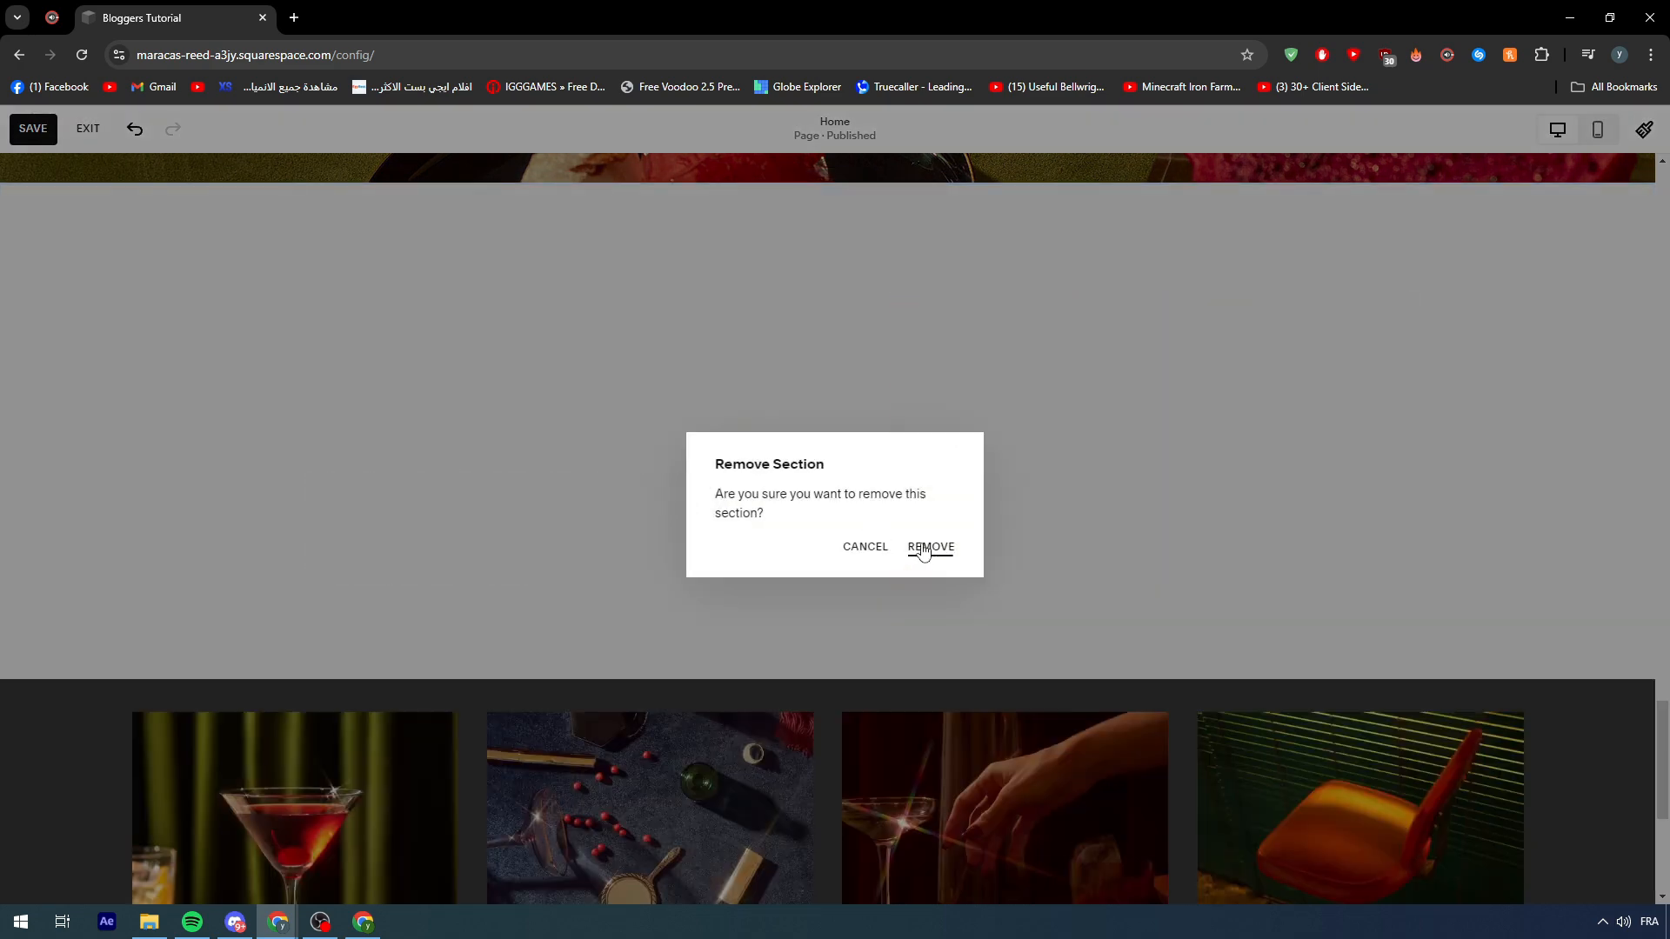
{"action": "scroll", "coordinate": [930, 573], "scroll_direction": "up", "scroll_amount": 10}
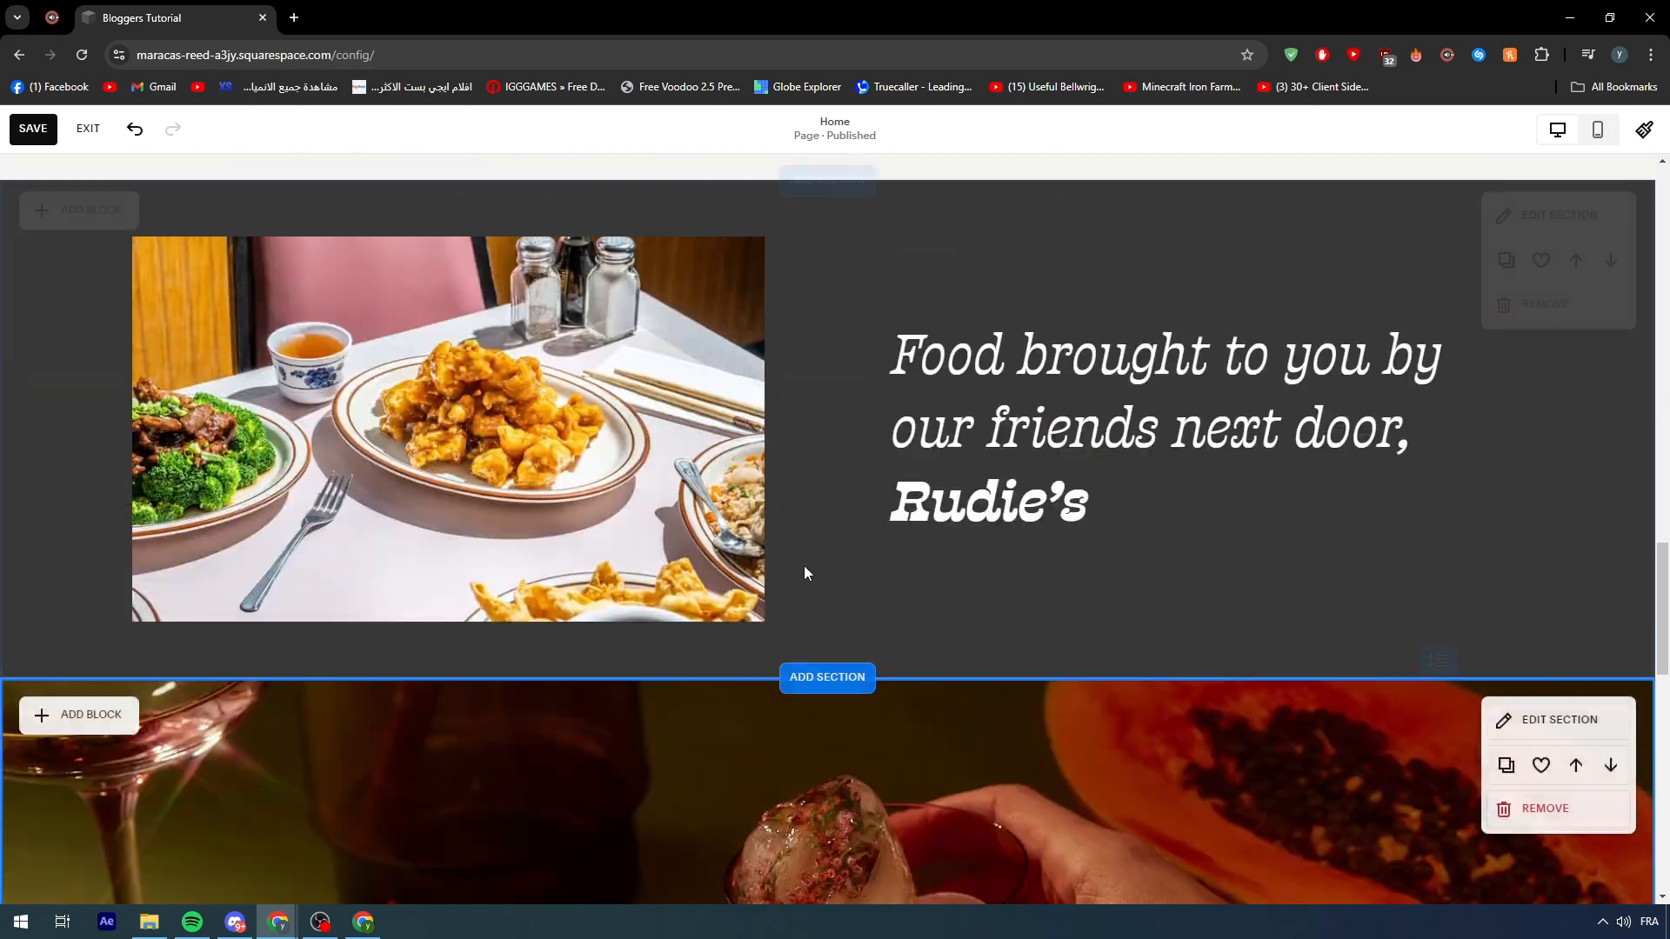
{"action": "scroll", "coordinate": [801, 556], "scroll_direction": "up", "scroll_amount": 15}
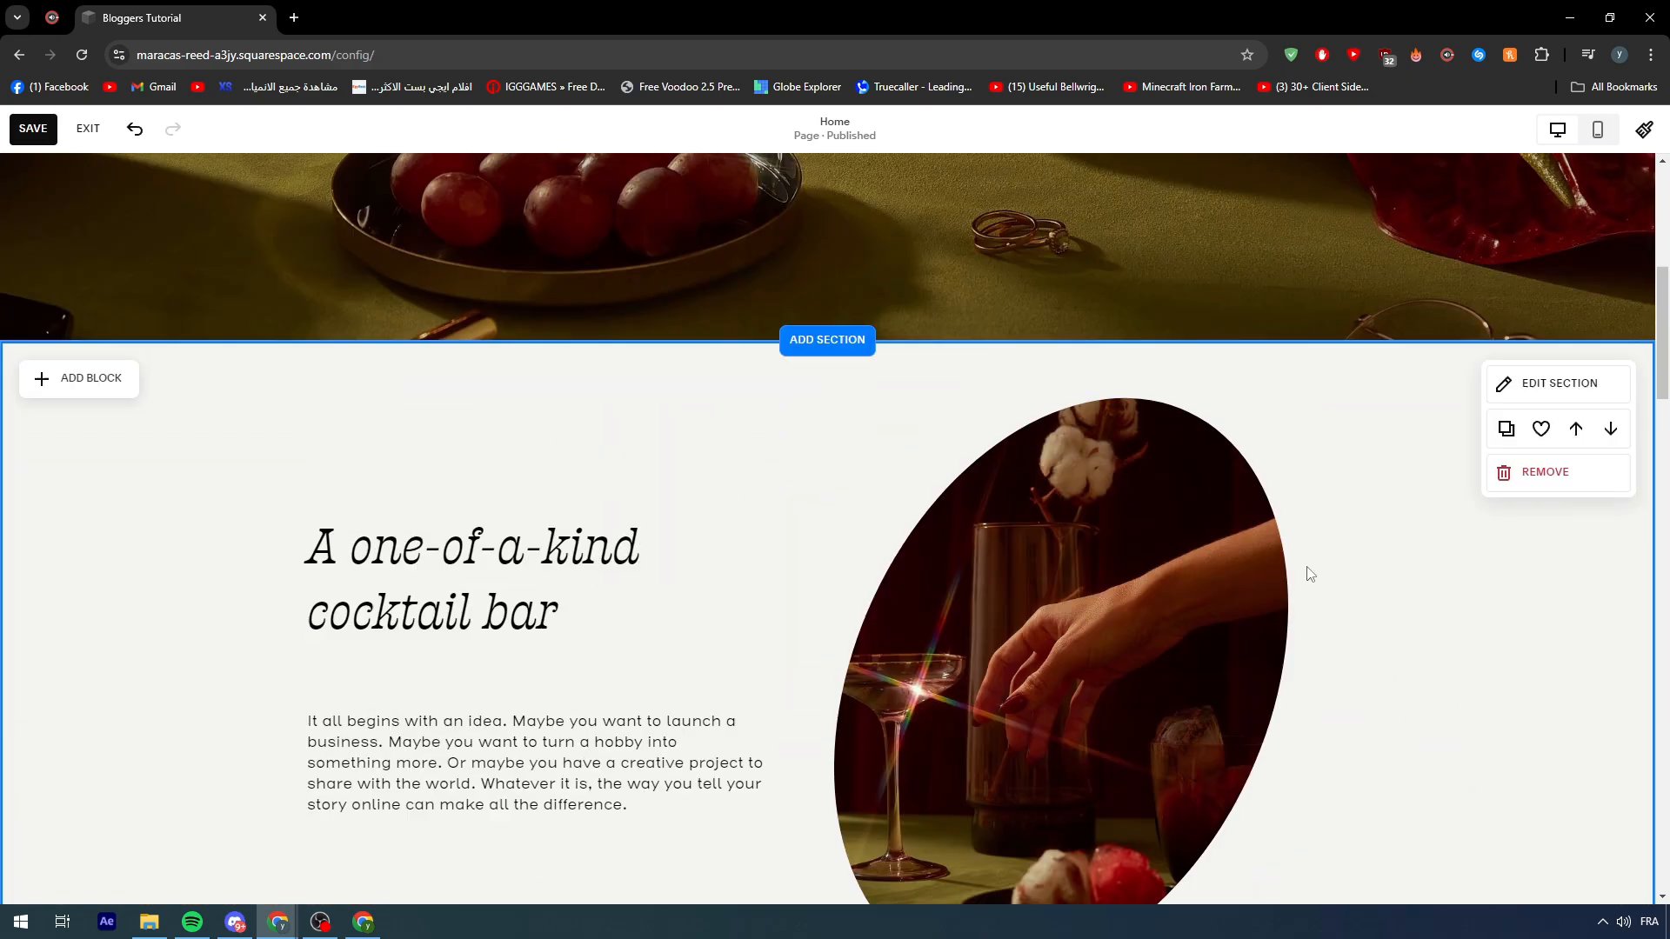
{"action": "scroll", "coordinate": [835, 532], "scroll_direction": "down", "scroll_amount": 20}
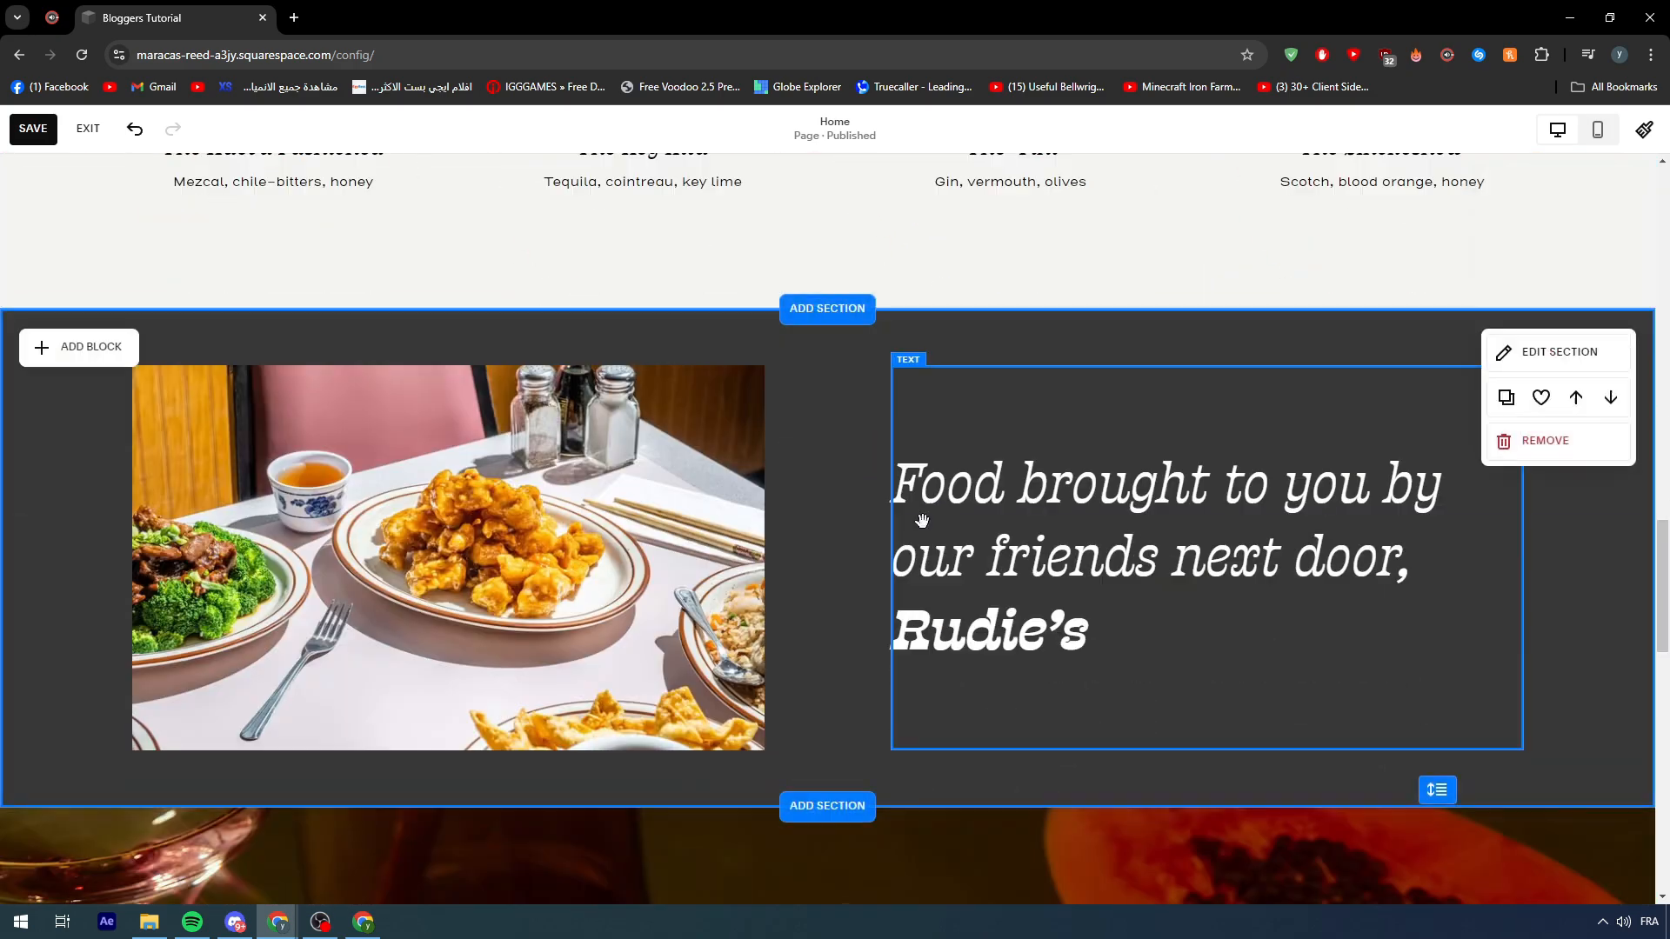
{"action": "scroll", "coordinate": [931, 544], "scroll_direction": "up", "scroll_amount": 10}
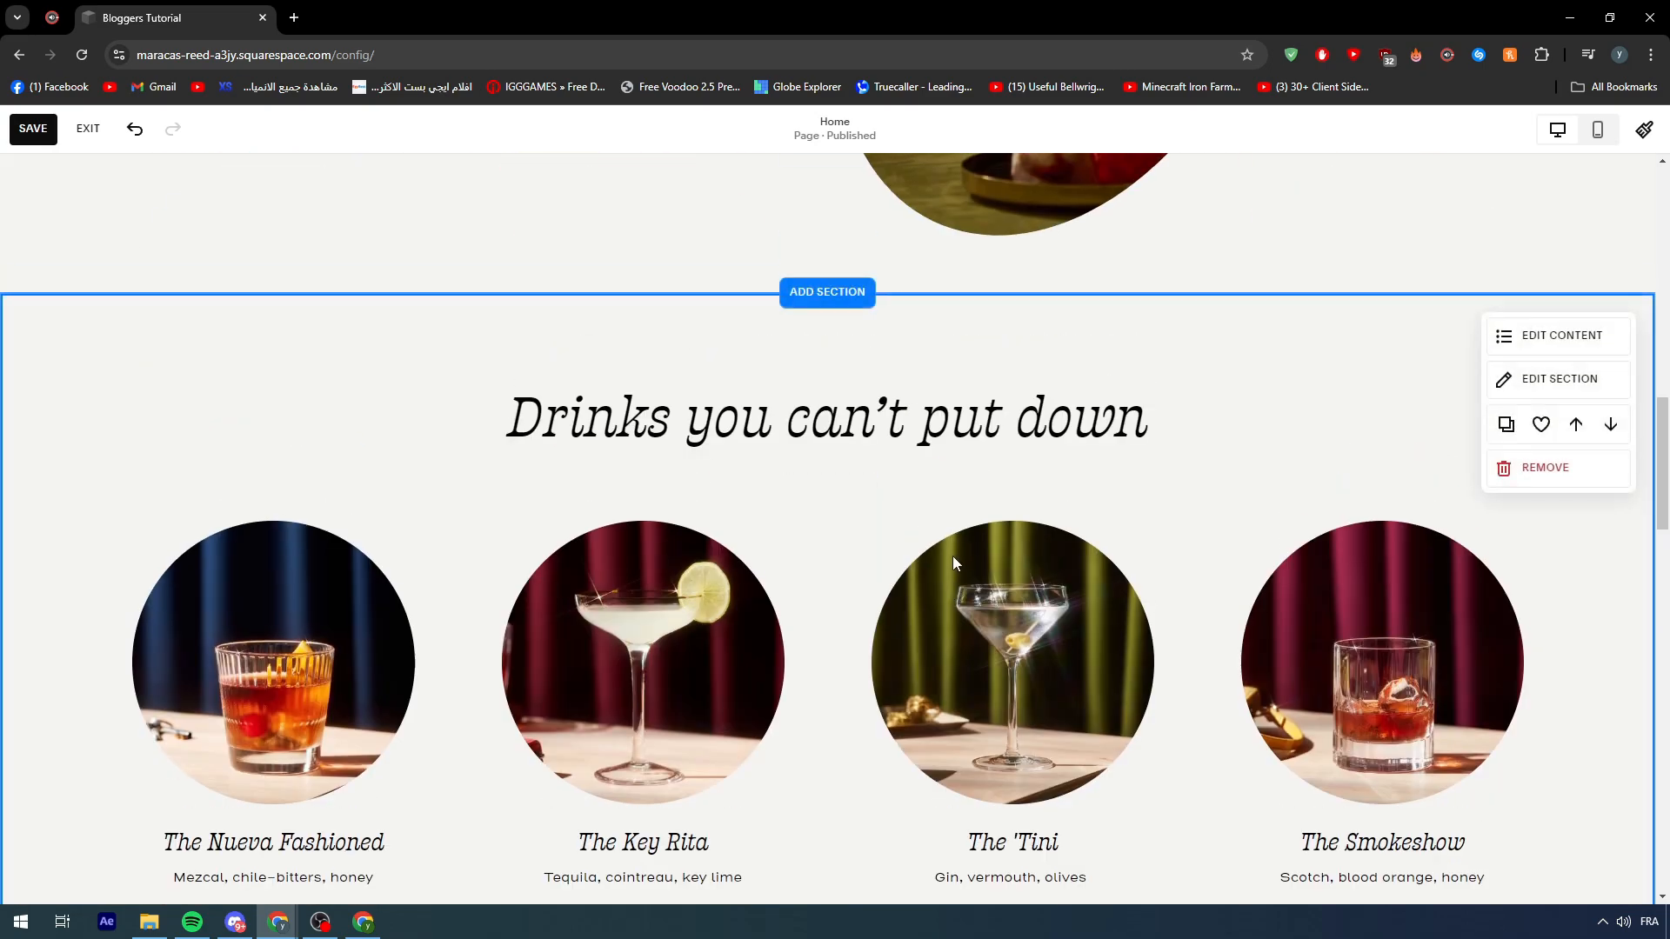
{"action": "scroll", "coordinate": [941, 555], "scroll_direction": "up", "scroll_amount": 8}
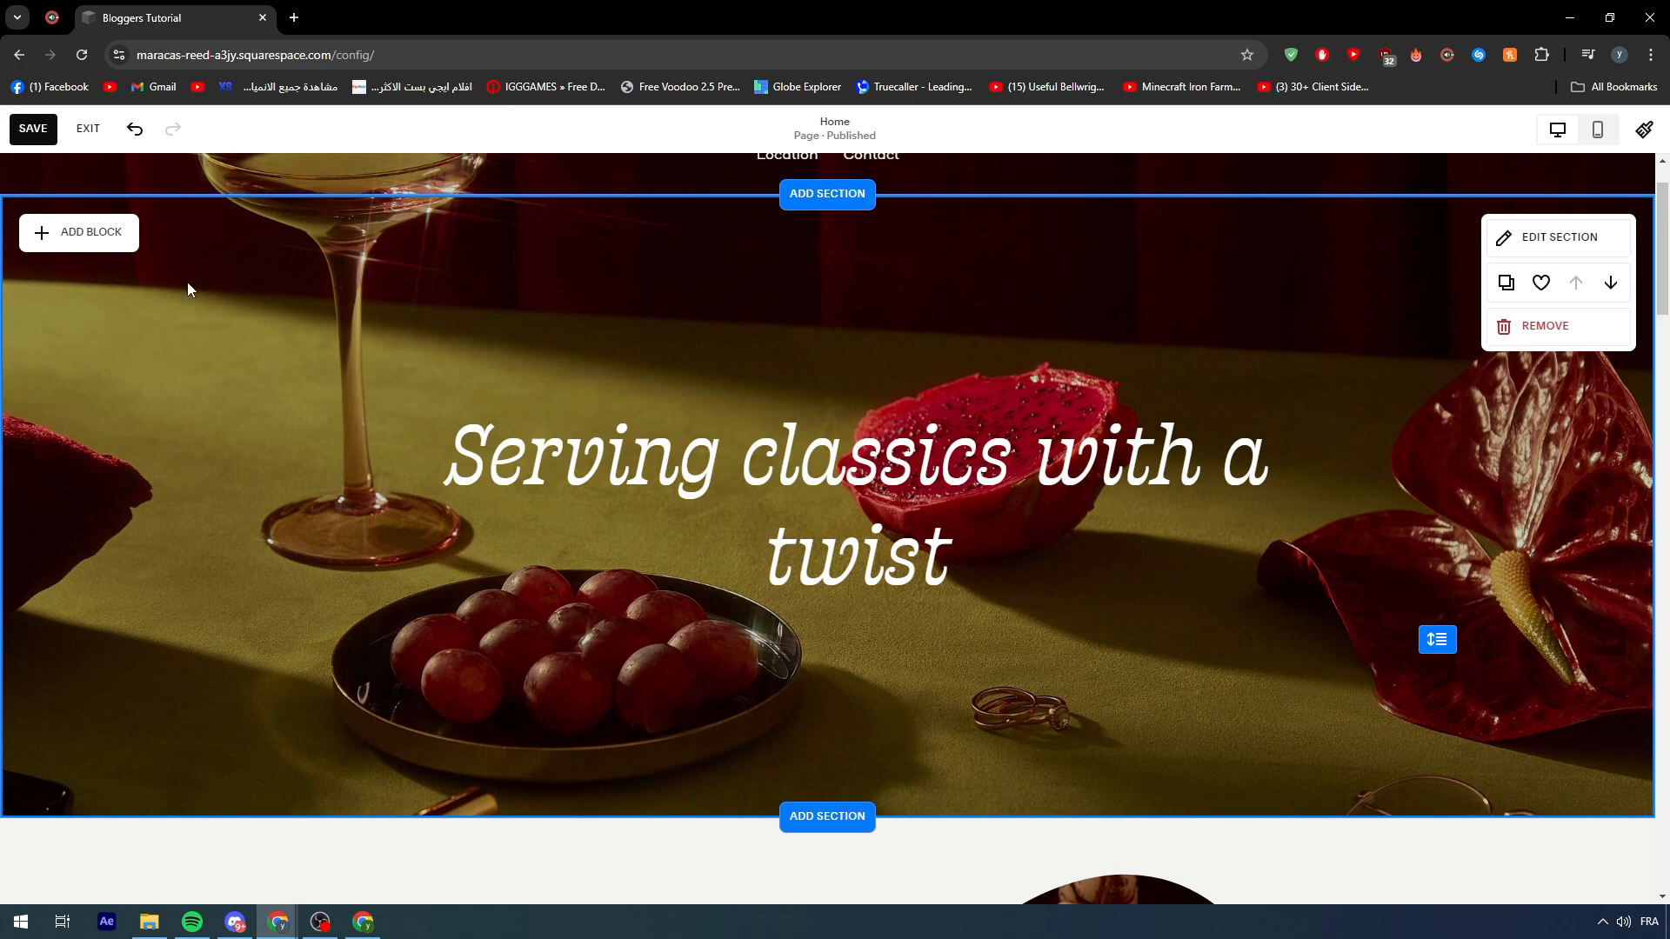
- Move the hero background photo's focal point down and right toward the tabletop
{"action": "left_click", "coordinate": [1604, 245]}
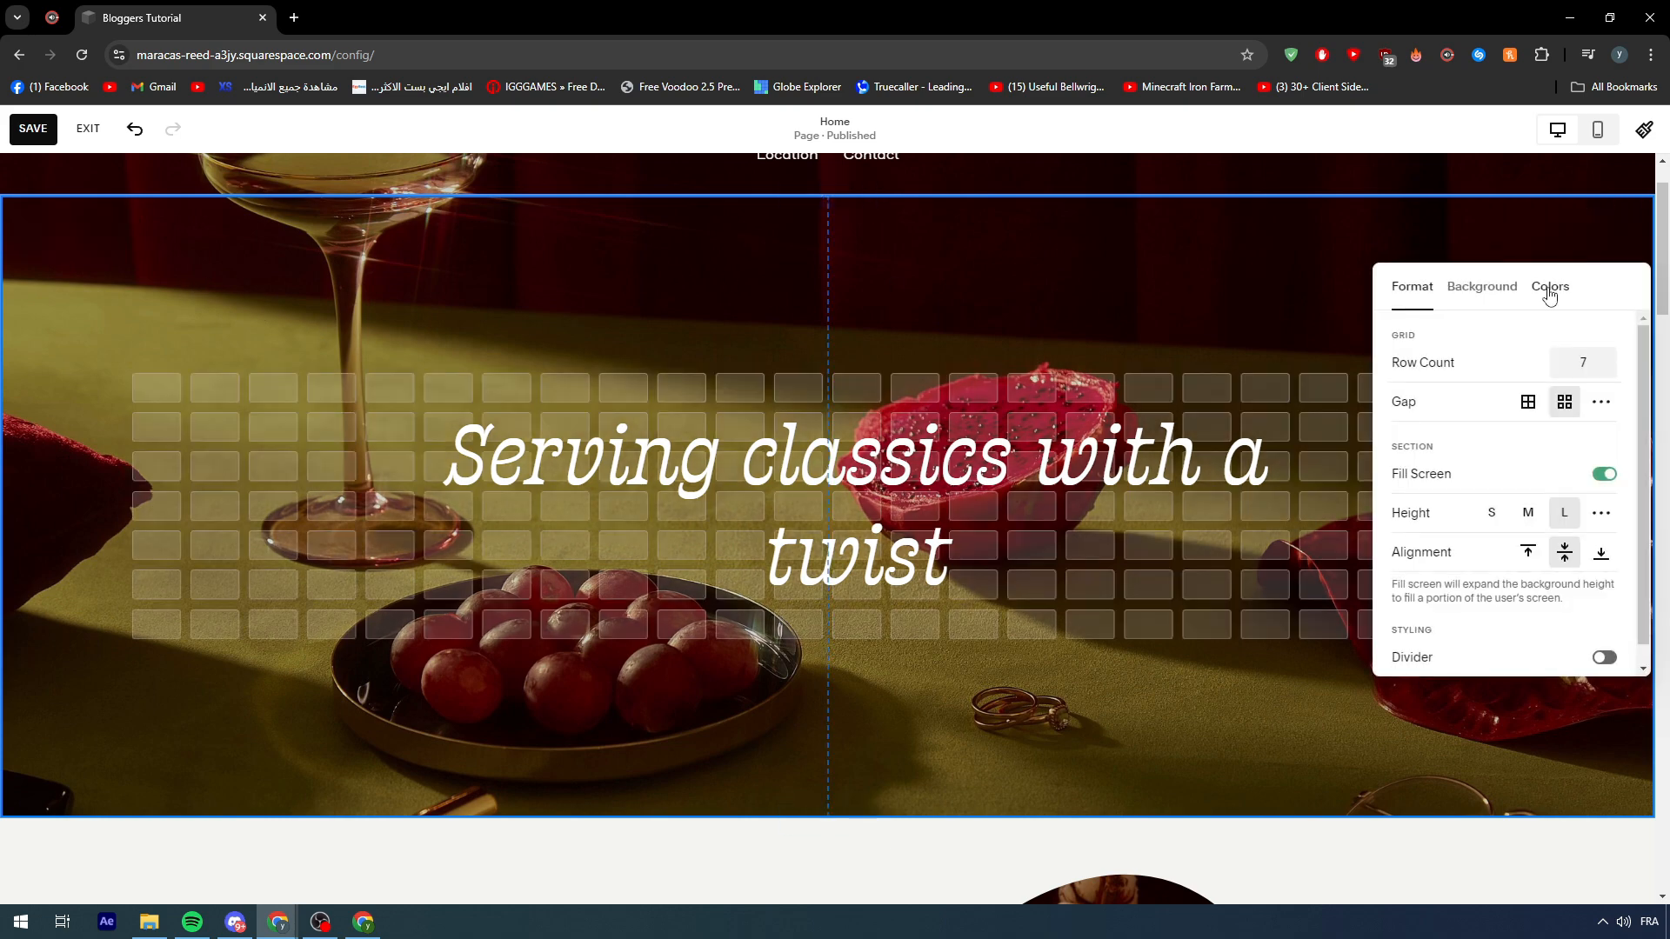
{"action": "left_click", "coordinate": [1542, 249]}
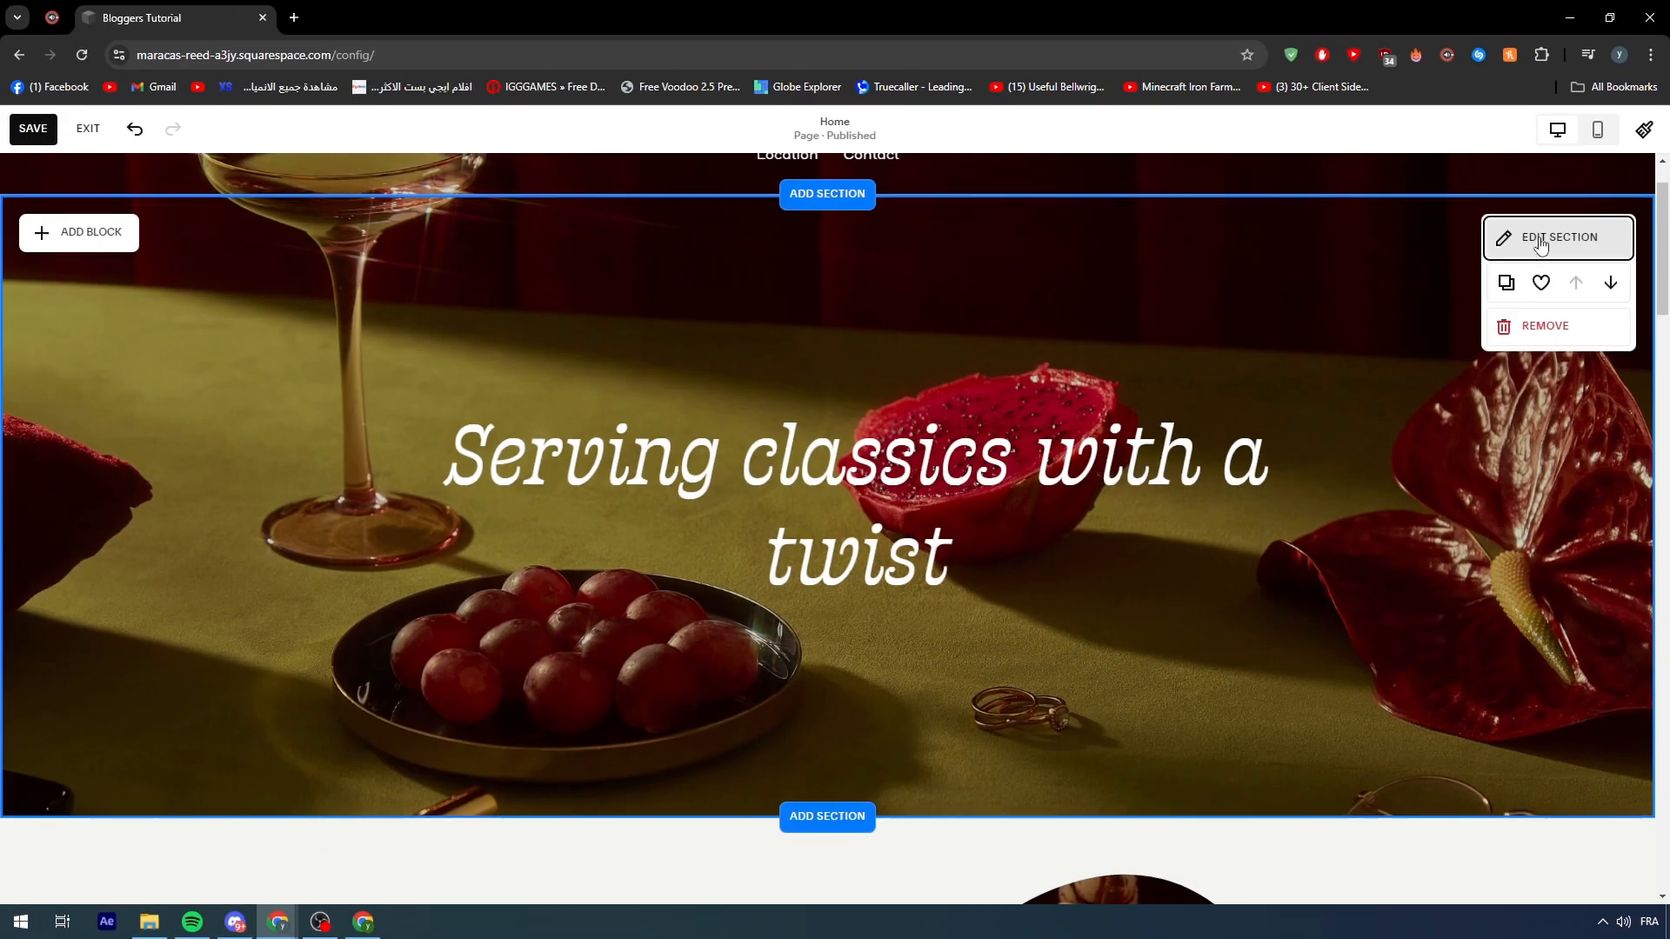
{"action": "left_click", "coordinate": [1541, 246]}
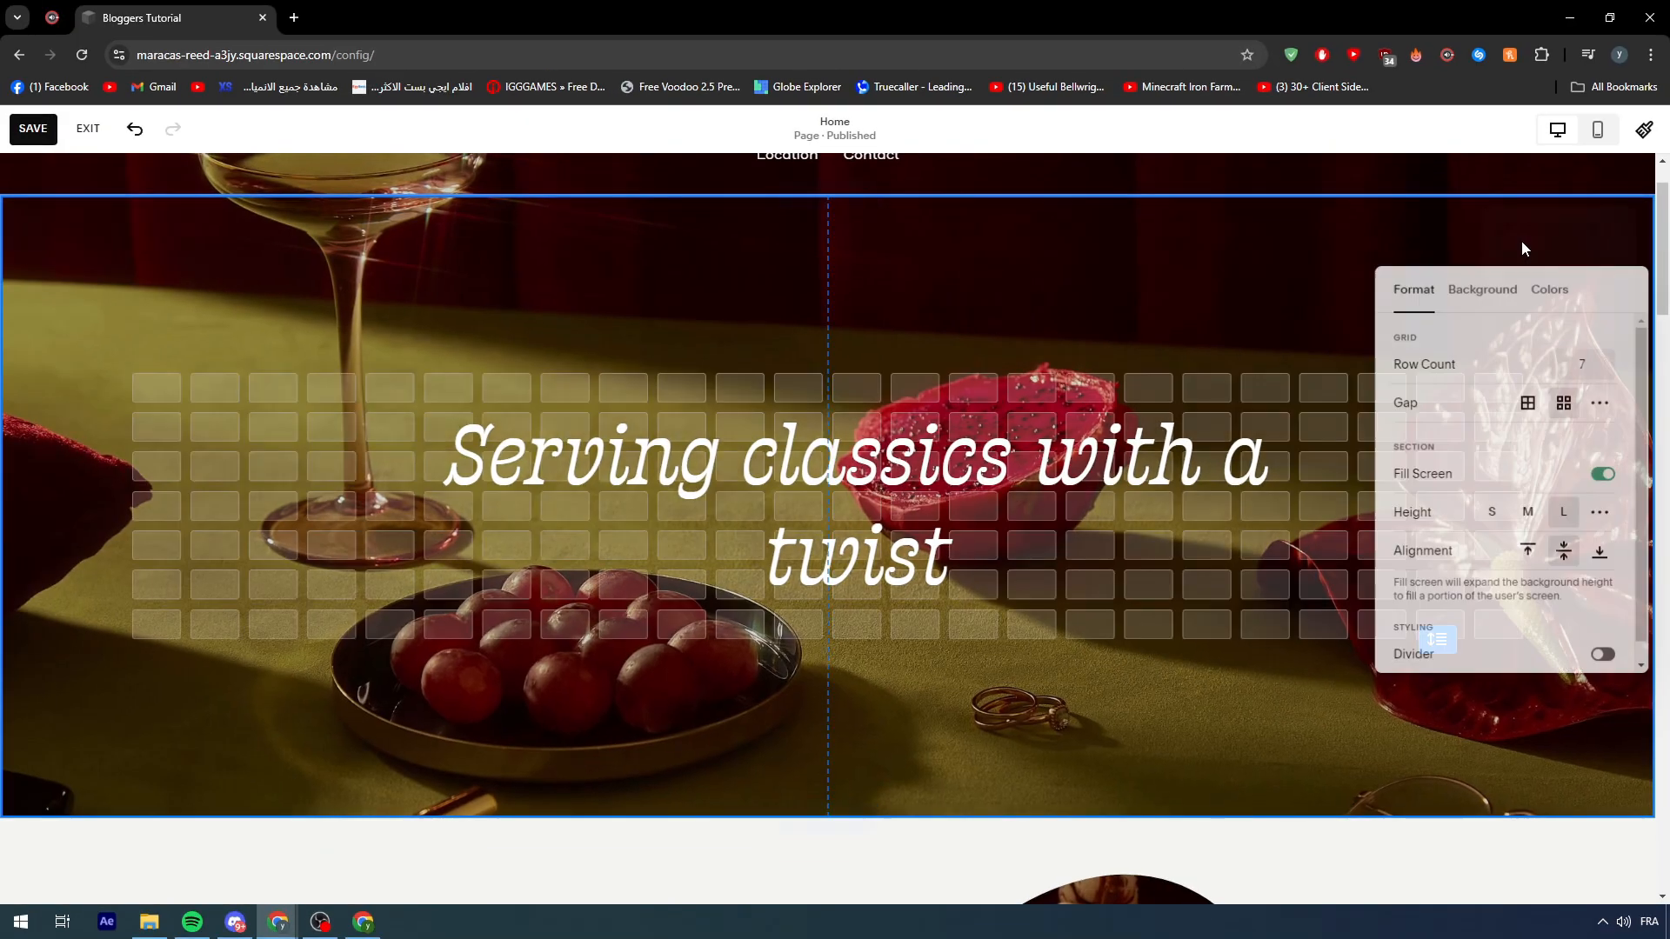
{"action": "left_click", "coordinate": [1490, 296]}
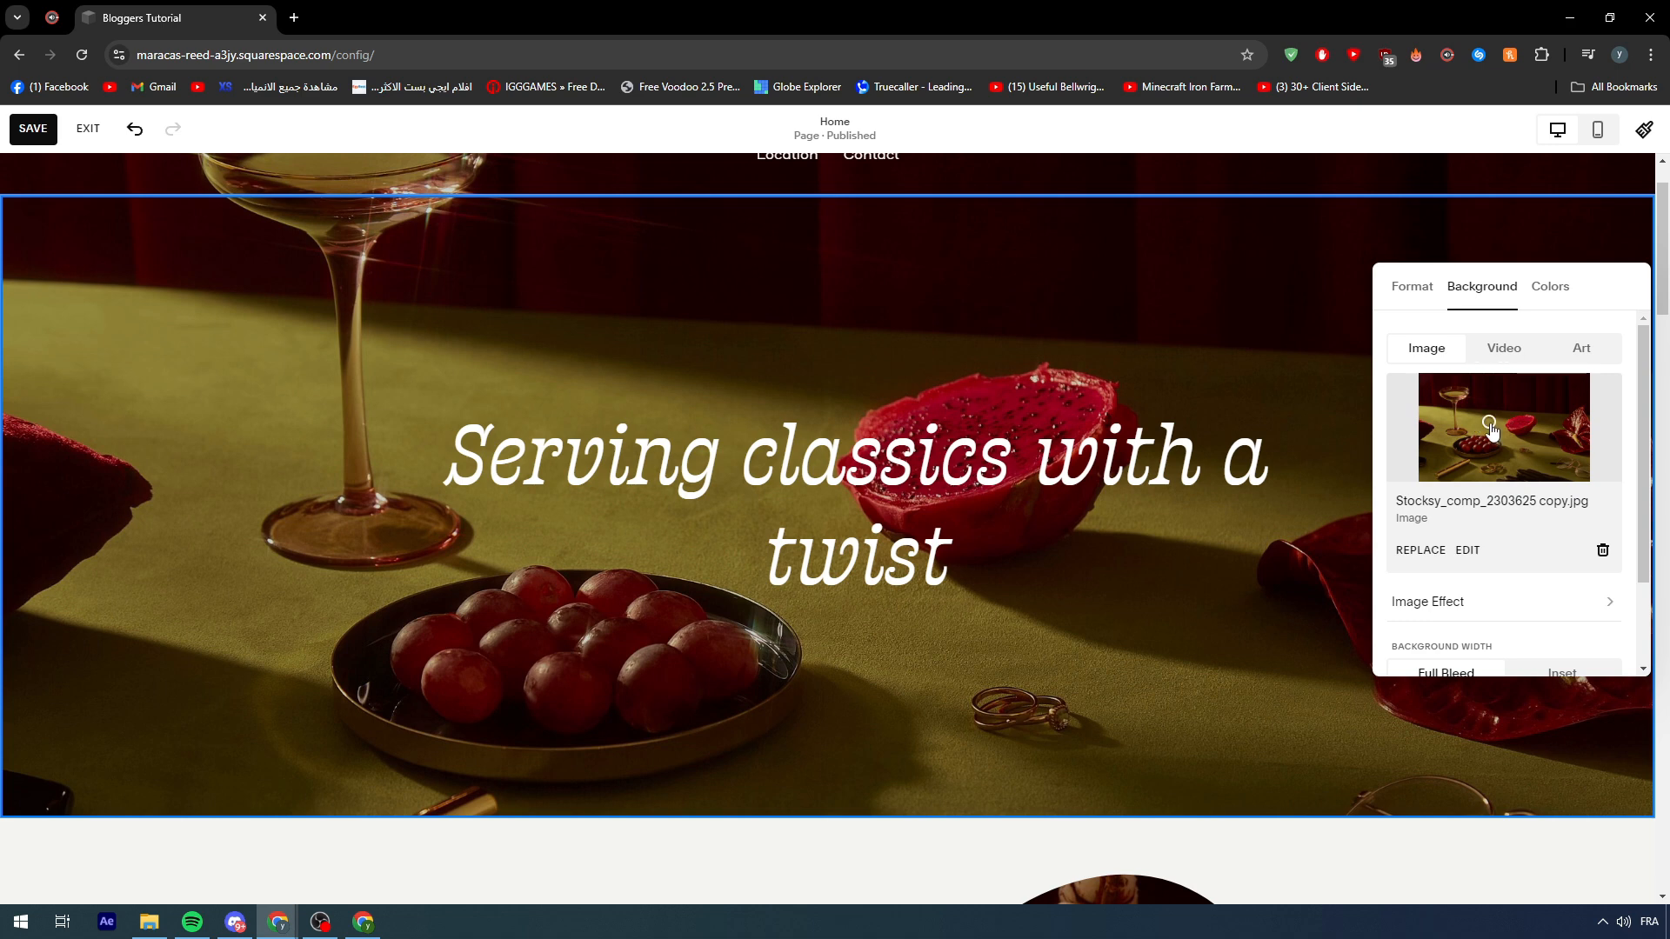
{"action": "left_click_drag", "start_coordinate": [1492, 431], "coordinate": [1497, 435]}
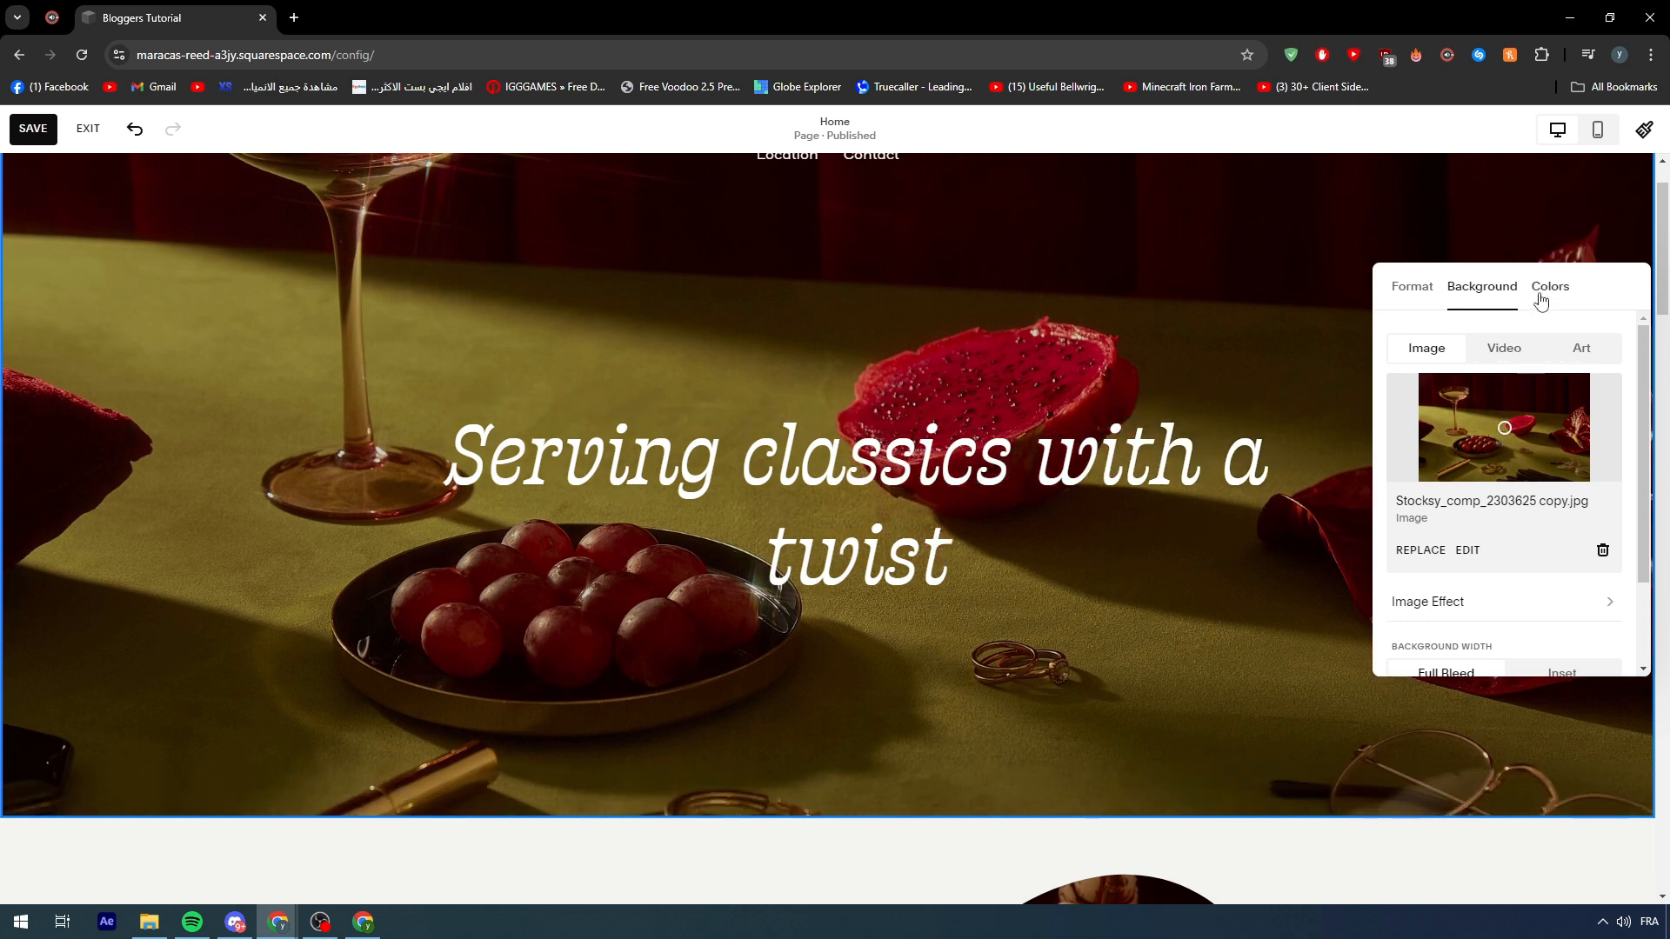
{"action": "left_click", "coordinate": [1192, 269]}
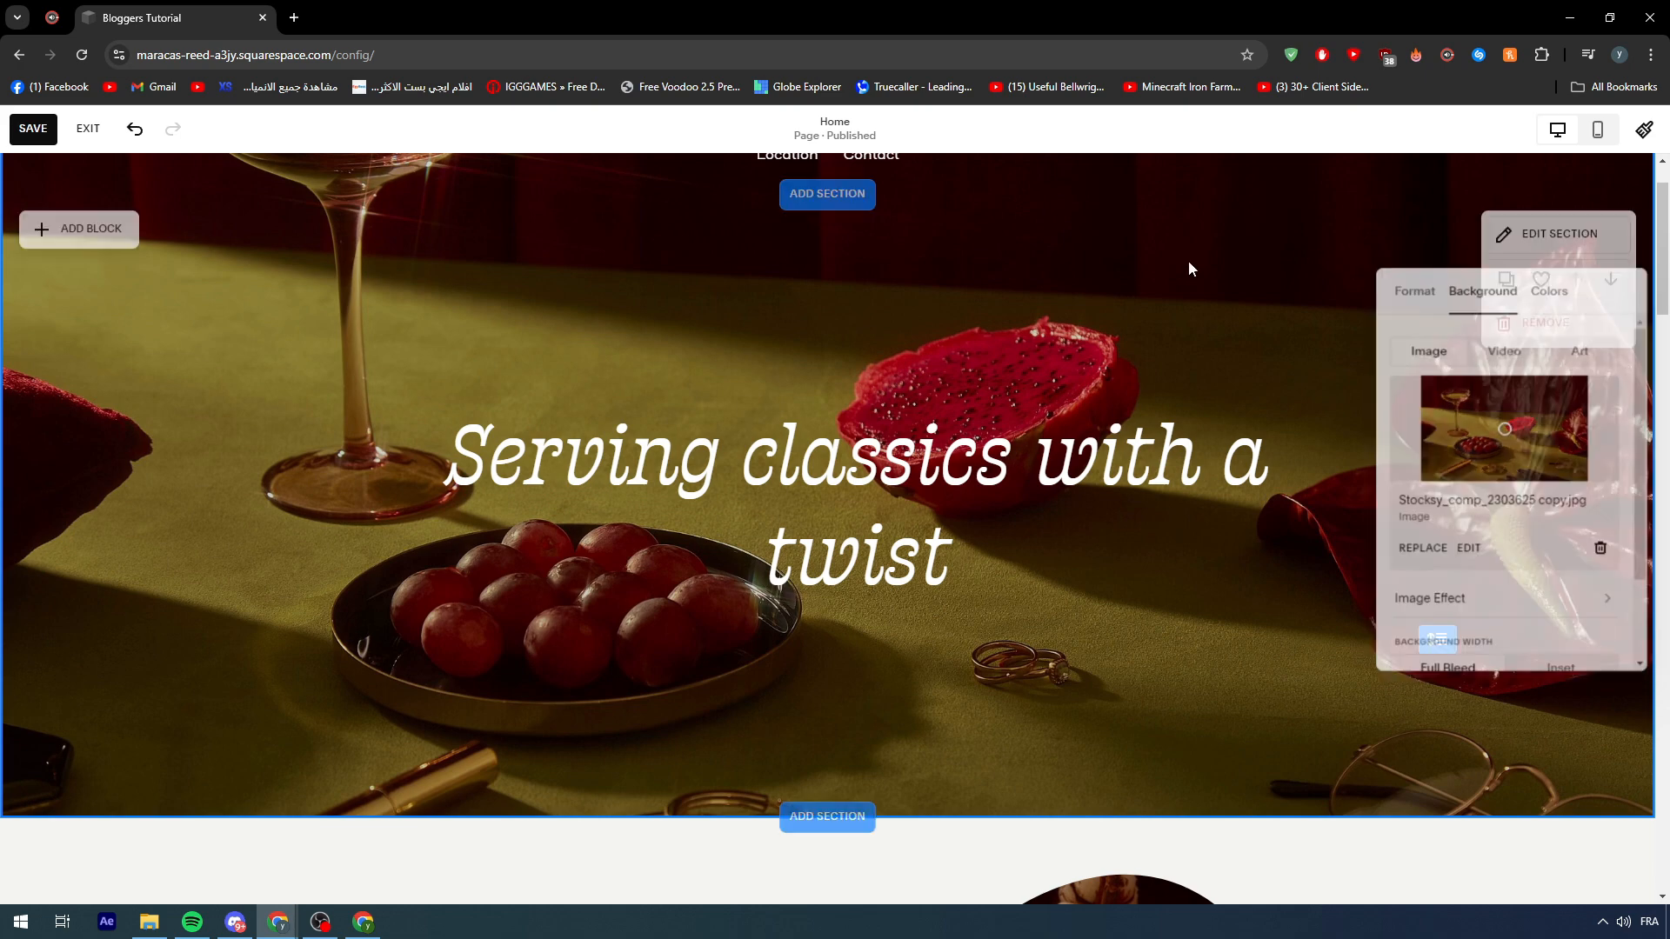
{"action": "scroll", "coordinate": [835, 372], "scroll_direction": "up", "scroll_amount": 1}
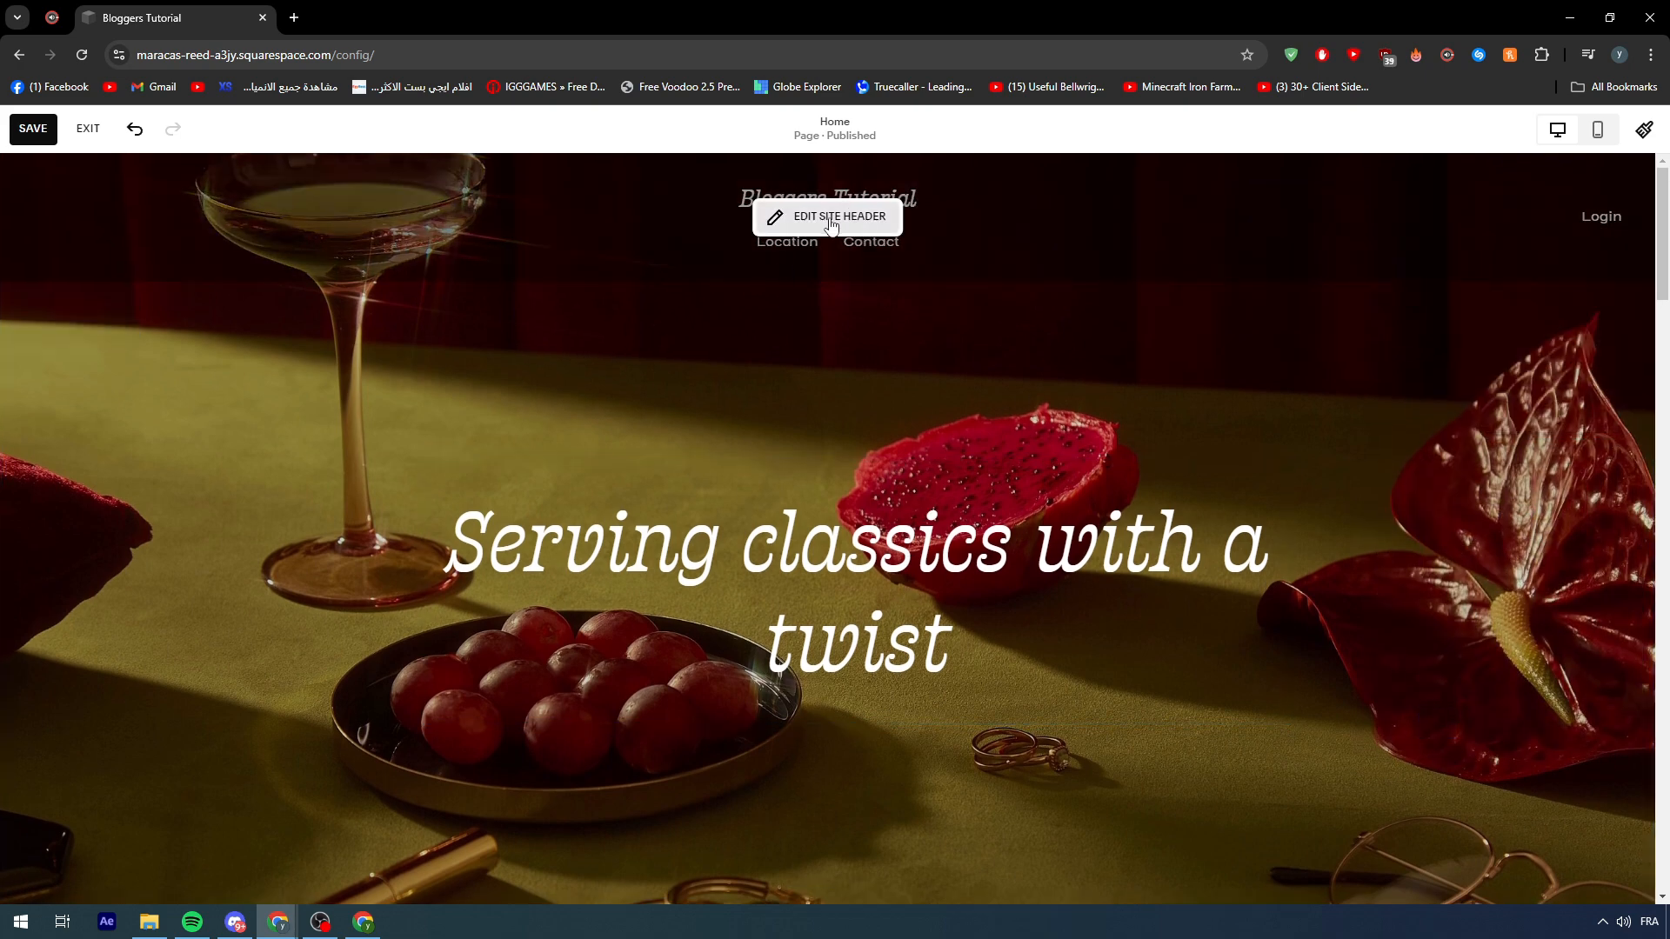
{"action": "scroll", "coordinate": [920, 408], "scroll_direction": "down", "scroll_amount": 5}
{"action": "scroll", "coordinate": [922, 446], "scroll_direction": "down", "scroll_amount": 9}
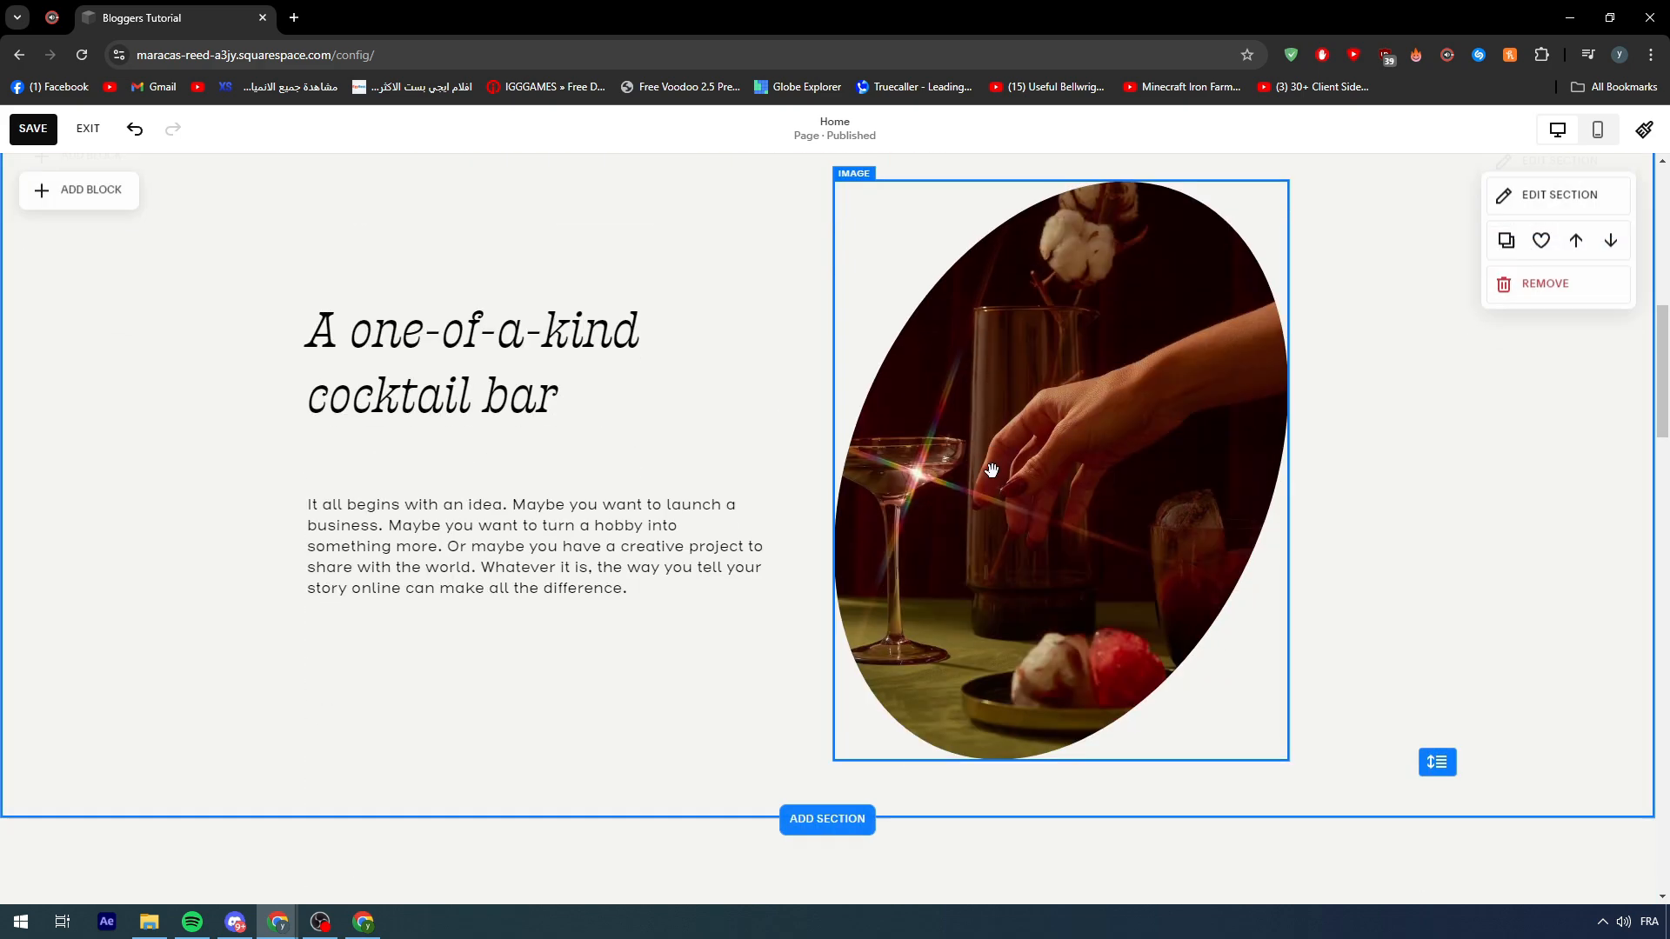
{"action": "scroll", "coordinate": [990, 333], "scroll_direction": "up", "scroll_amount": 4}
{"action": "scroll", "coordinate": [990, 333], "scroll_direction": "up", "scroll_amount": 2}
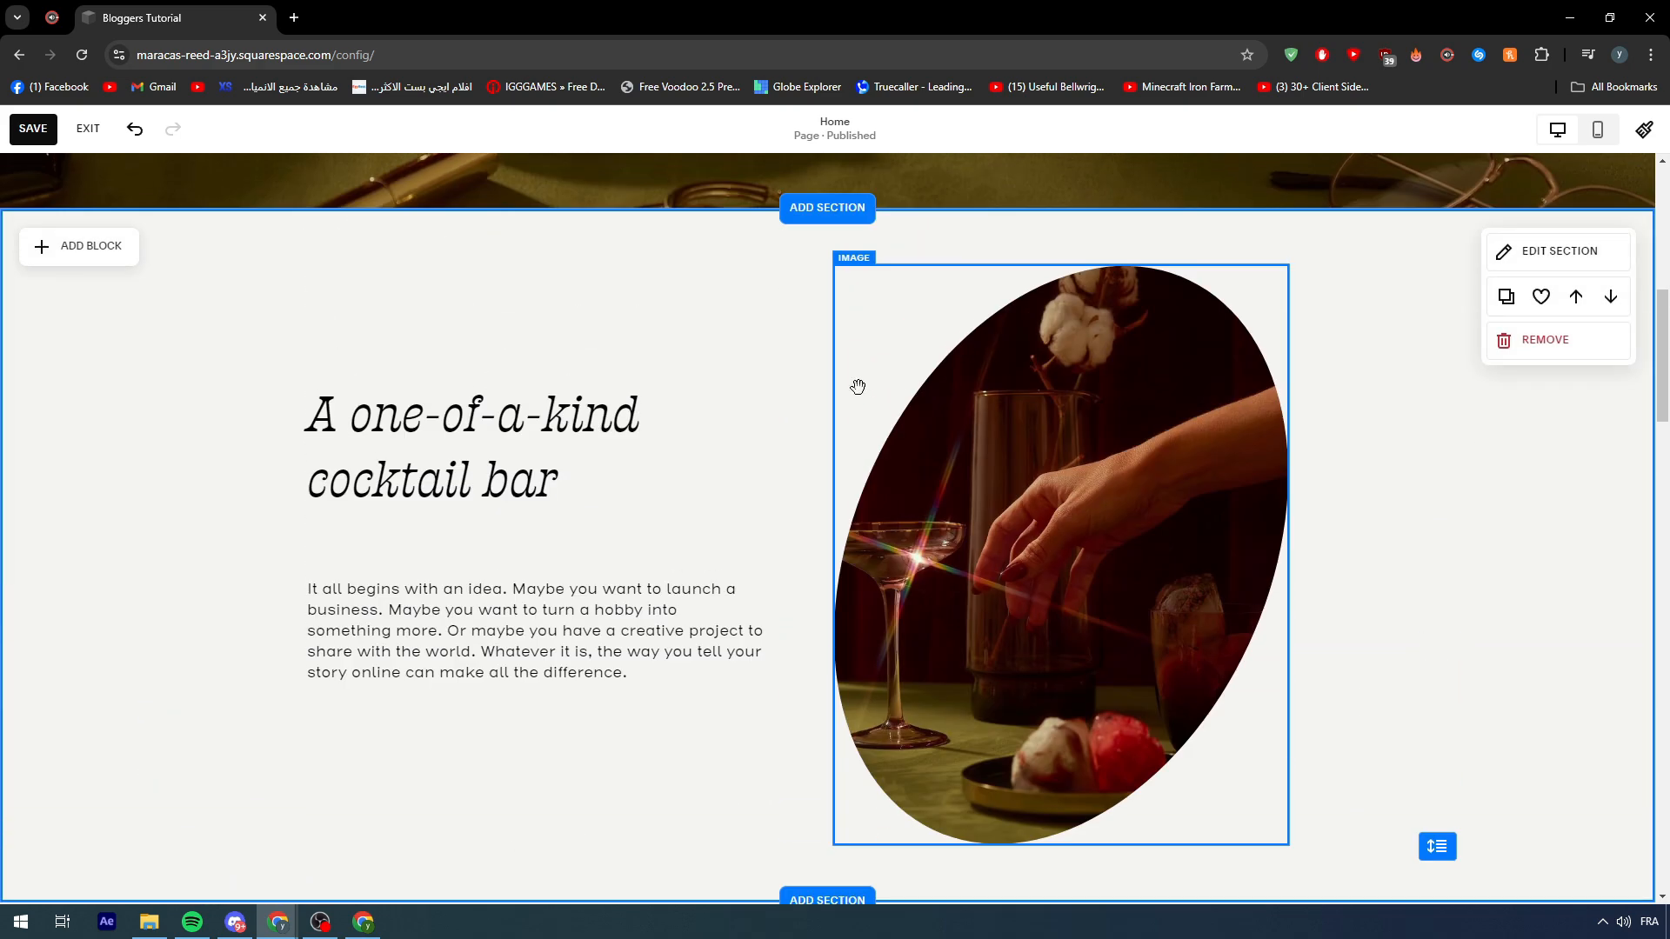
{"action": "scroll", "coordinate": [884, 392], "scroll_direction": "down", "scroll_amount": 13}
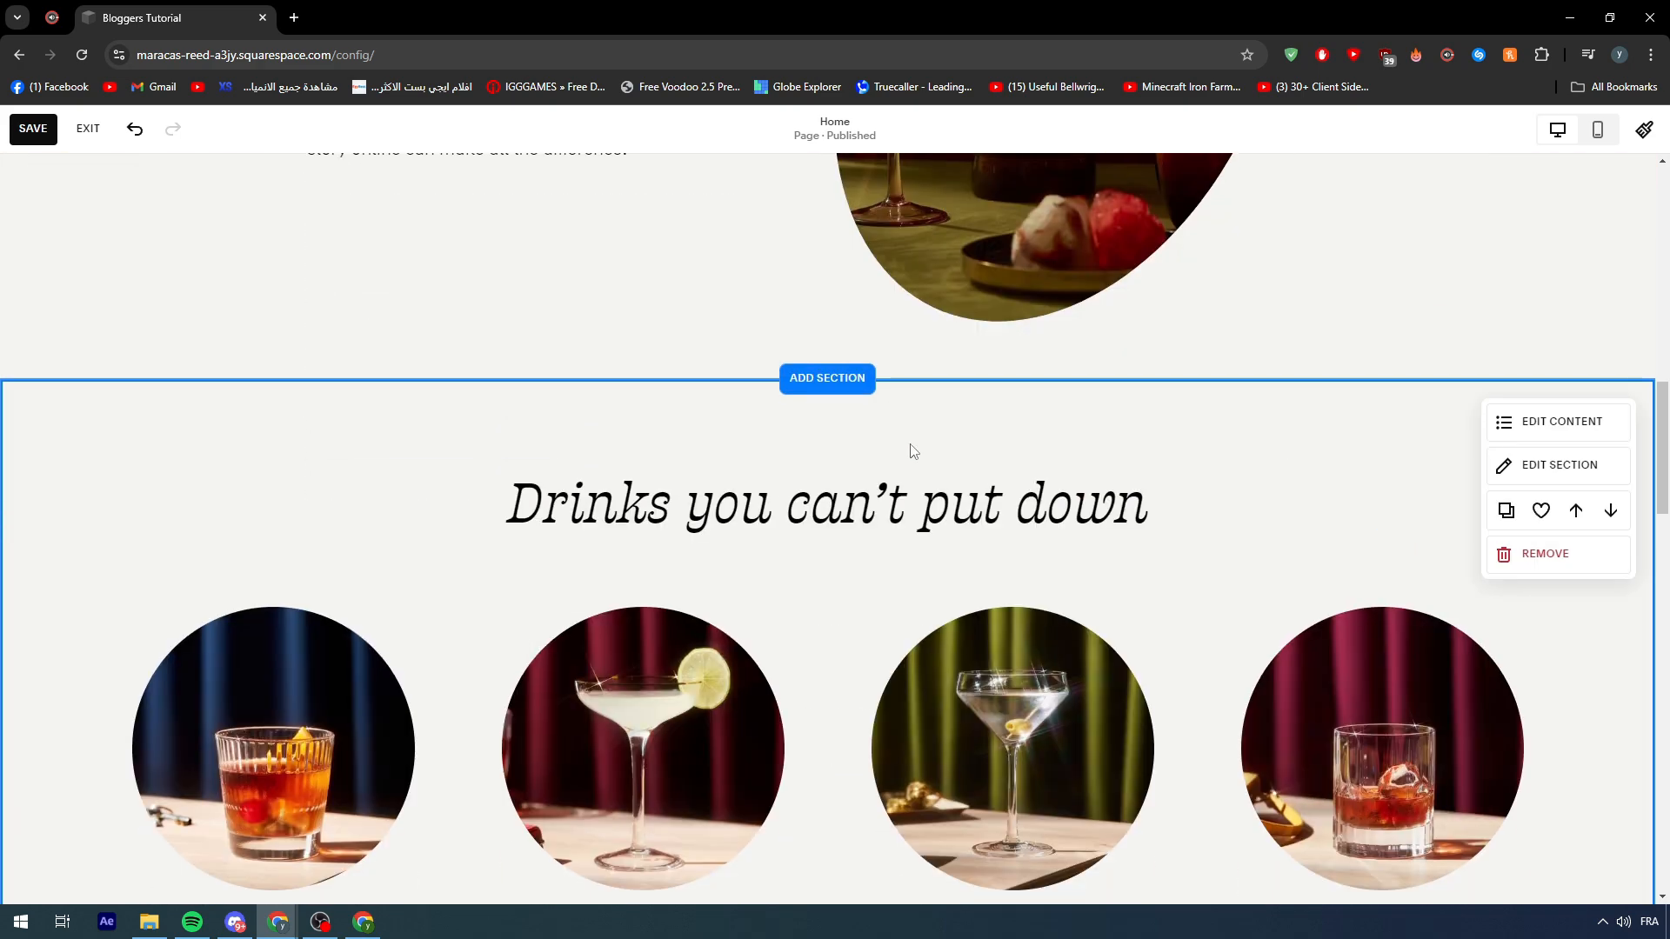
{"action": "scroll", "coordinate": [878, 539], "scroll_direction": "up", "scroll_amount": 20}
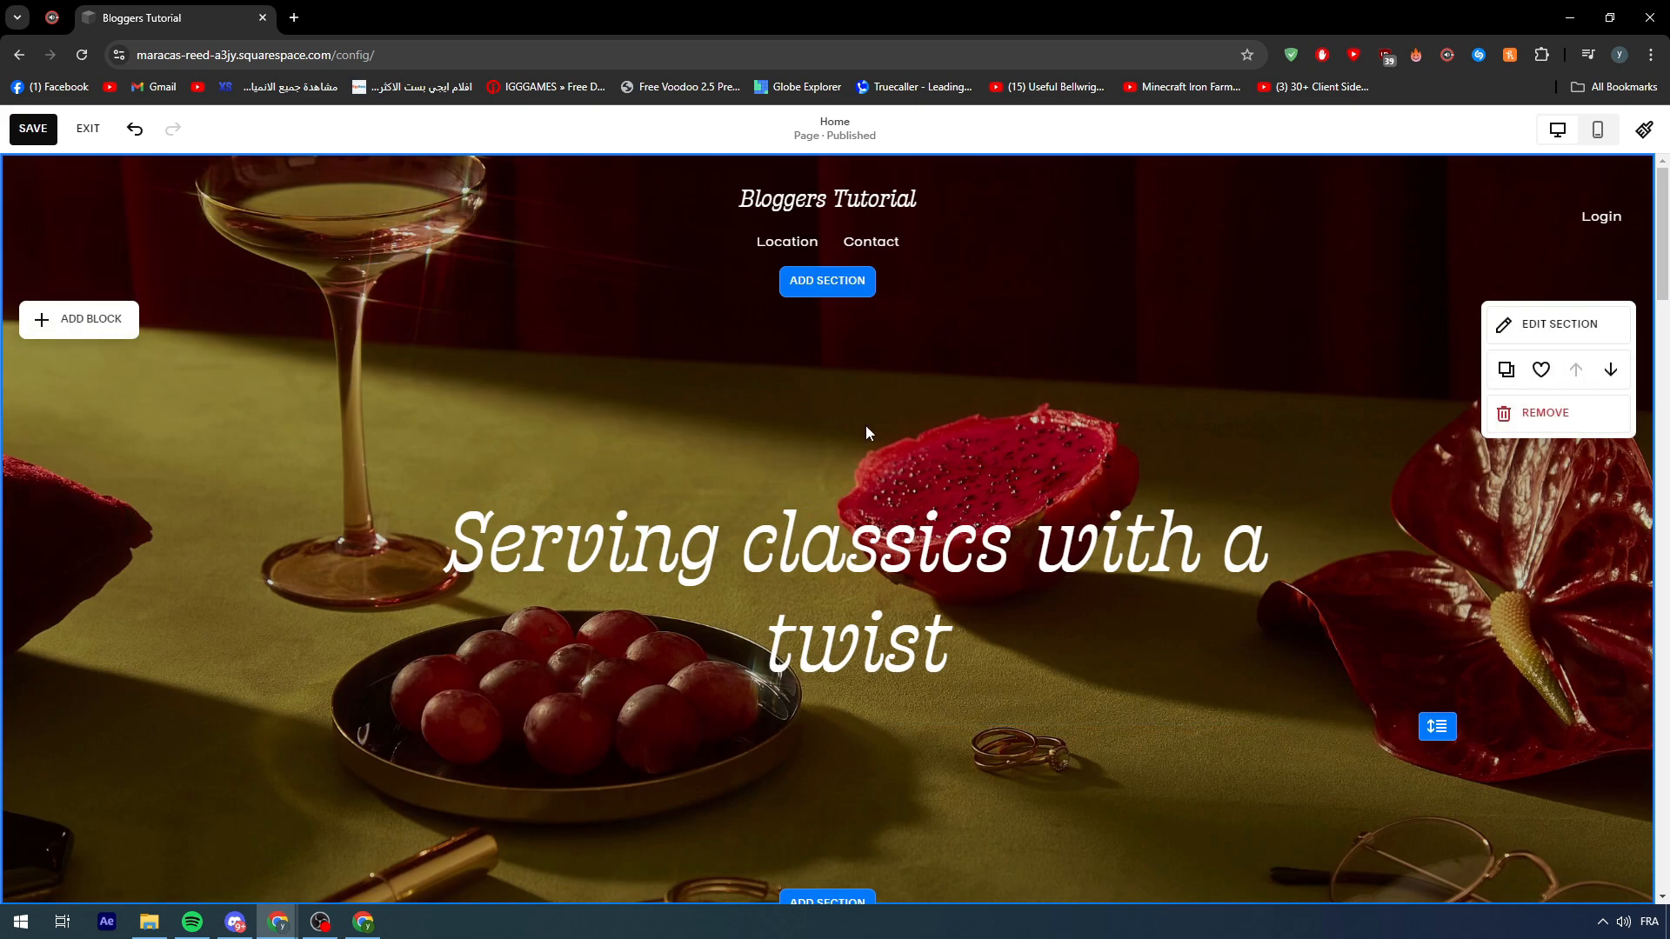
- Save the site header edits and exit the editor to the dashboard
{"action": "left_click", "coordinate": [708, 247]}
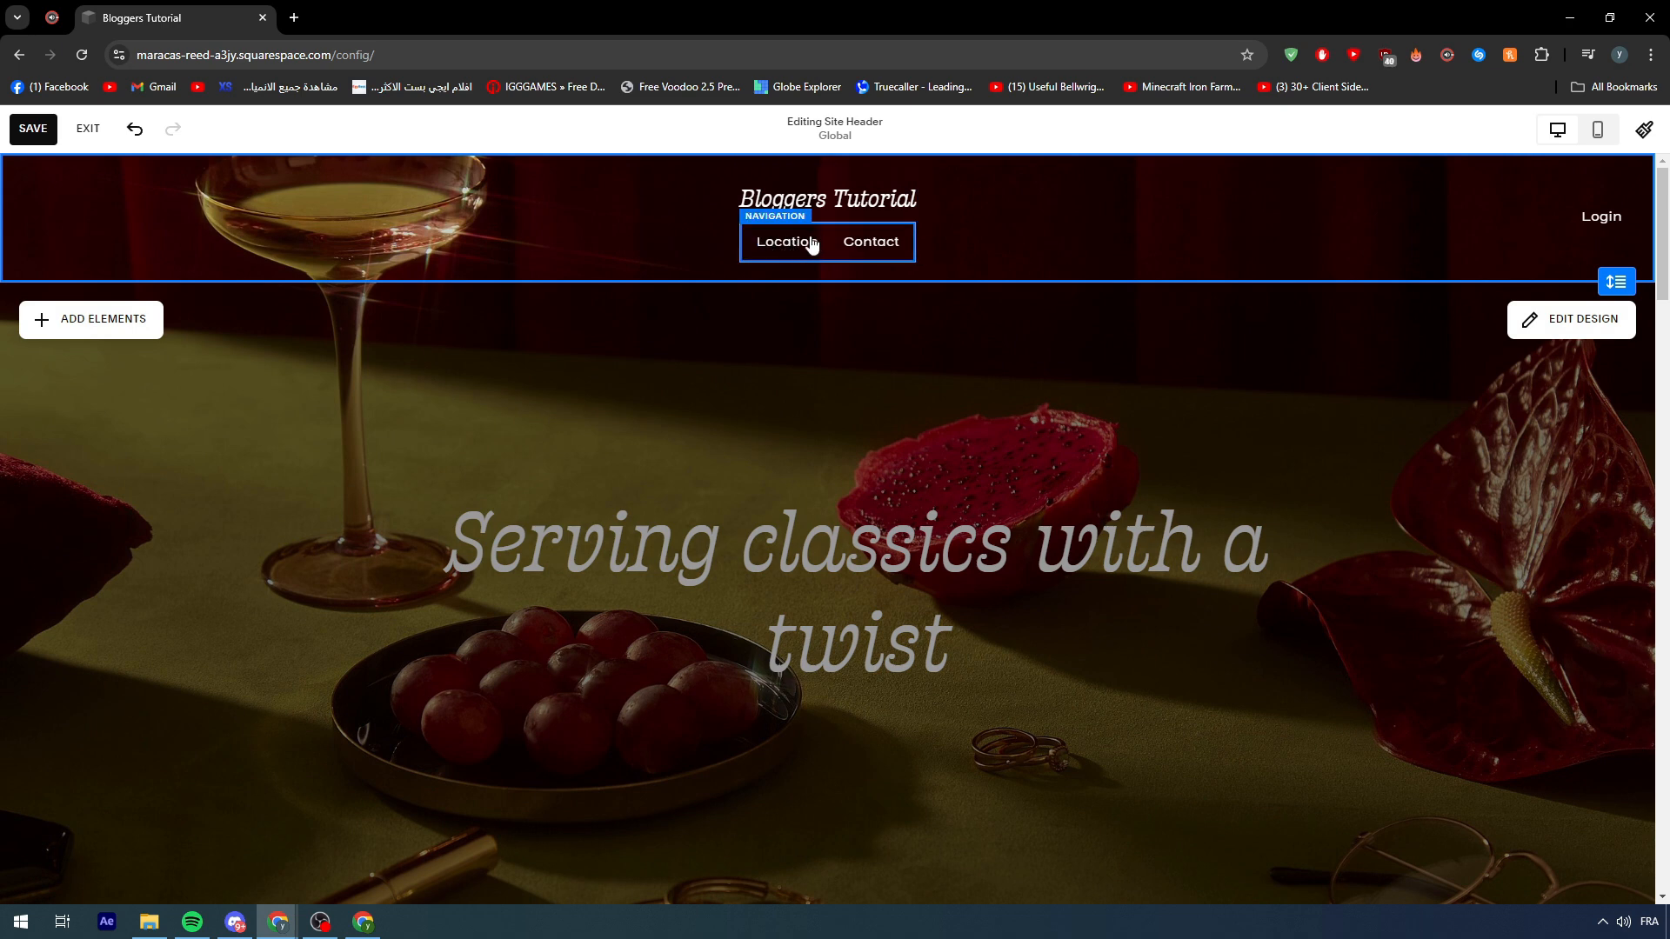
{"action": "left_click", "coordinate": [35, 129]}
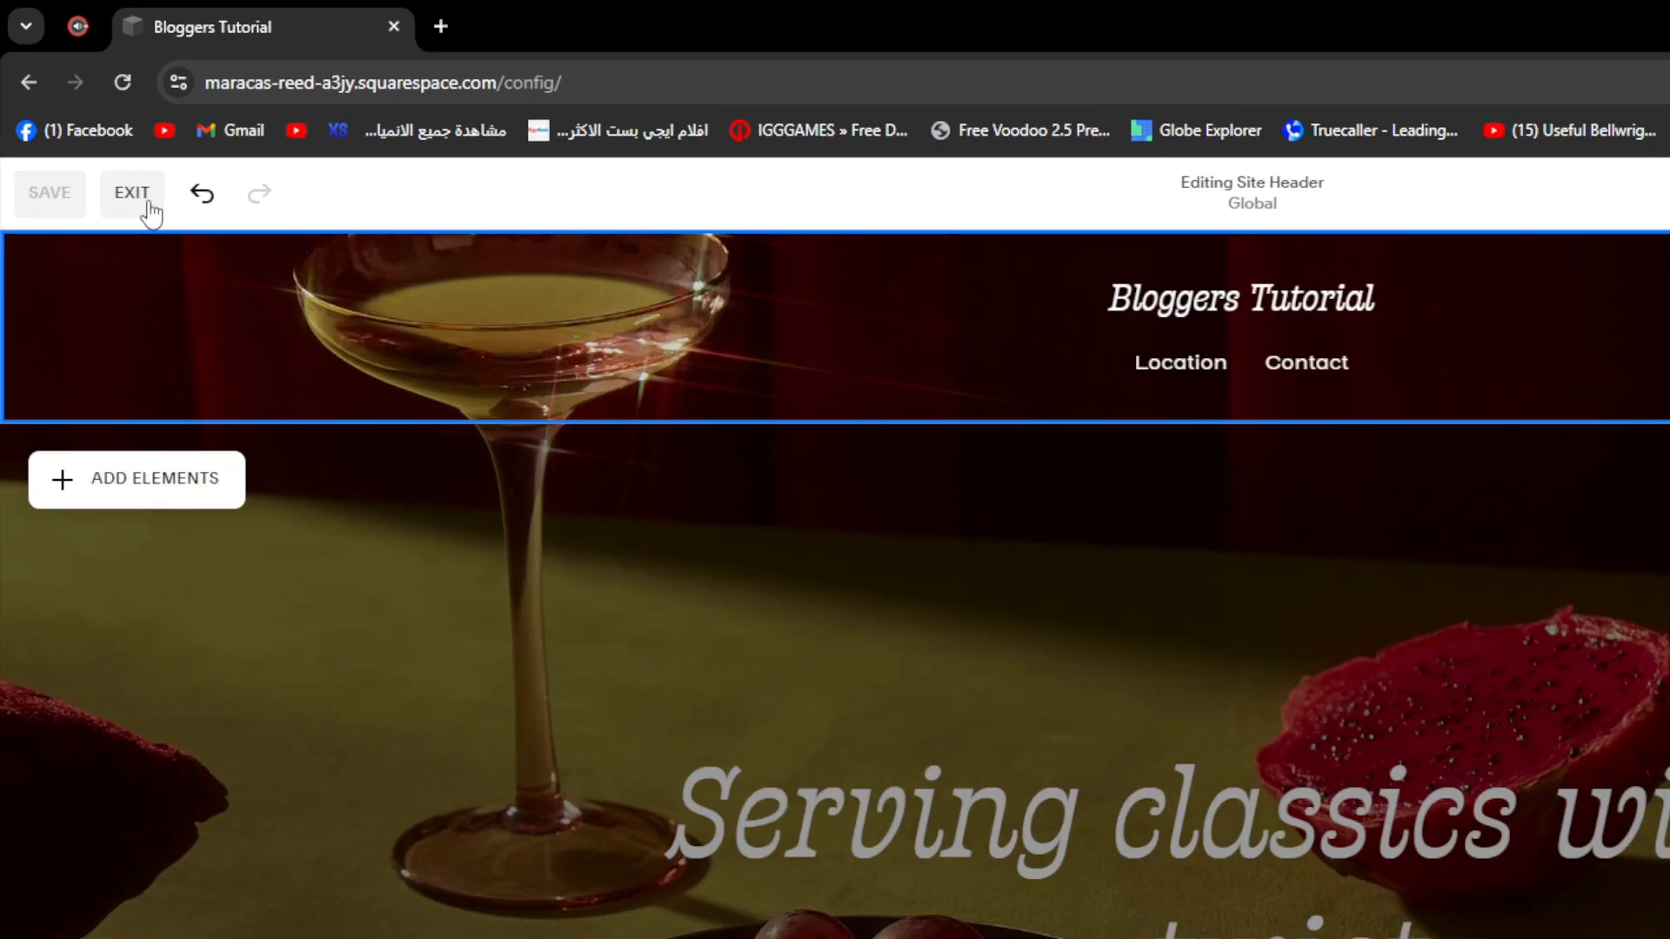
{"action": "left_click", "coordinate": [98, 137]}
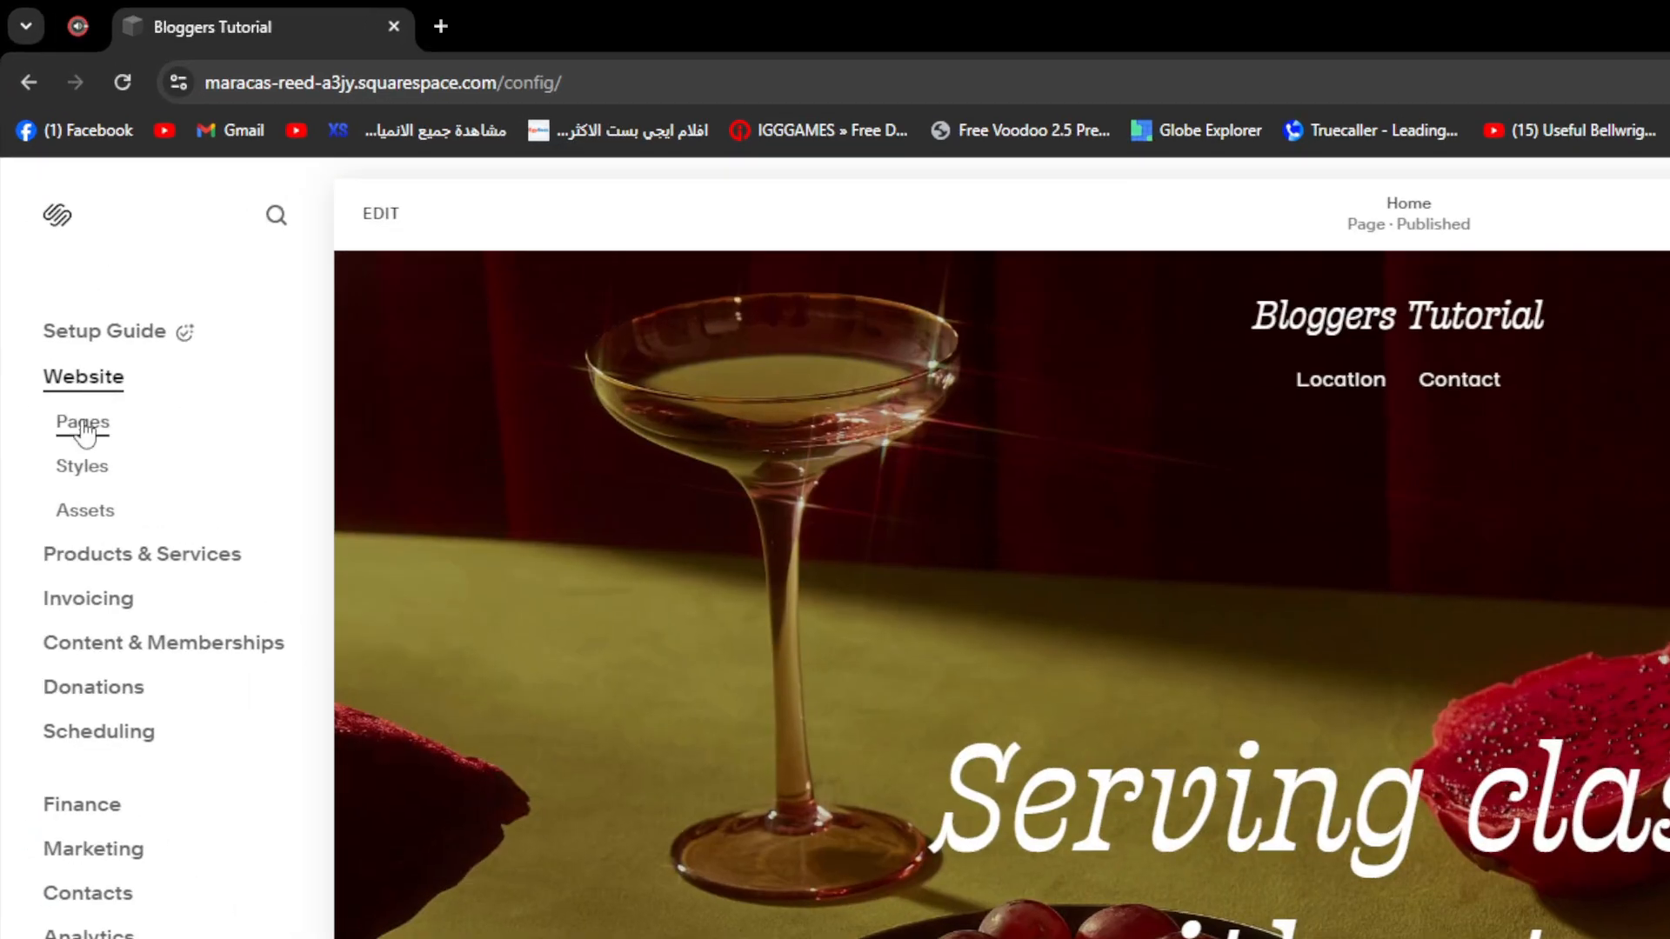
- Add a new Main Navigation page, choosing Blog under Collections
{"action": "left_click", "coordinate": [85, 426]}
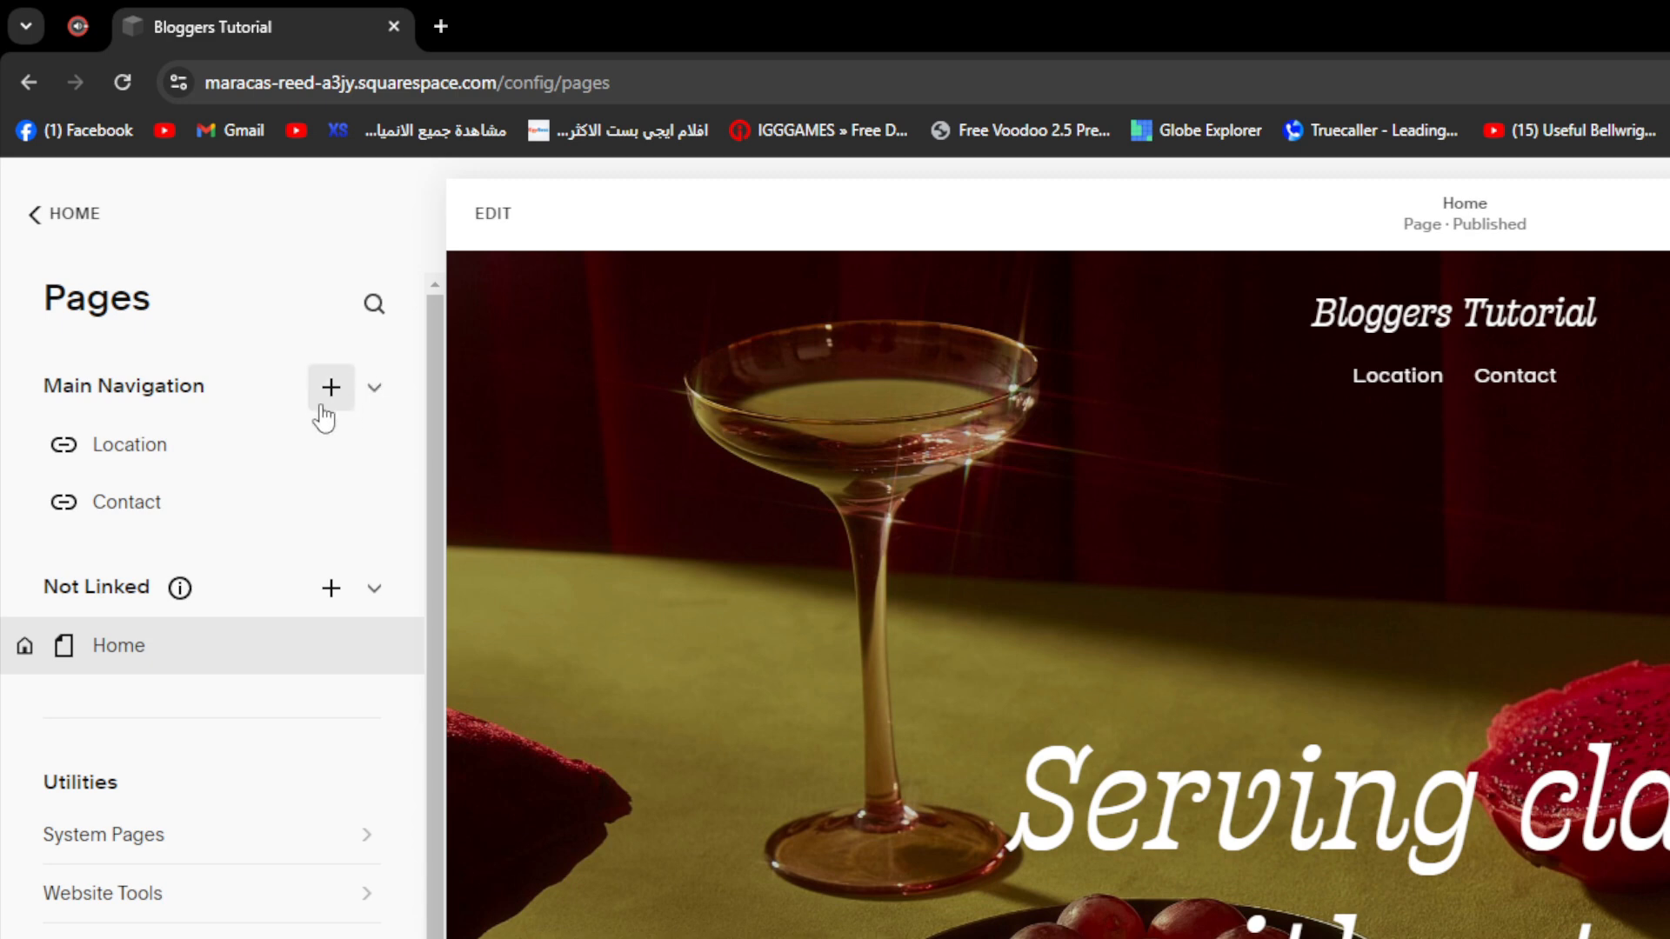
{"action": "left_click", "coordinate": [328, 389]}
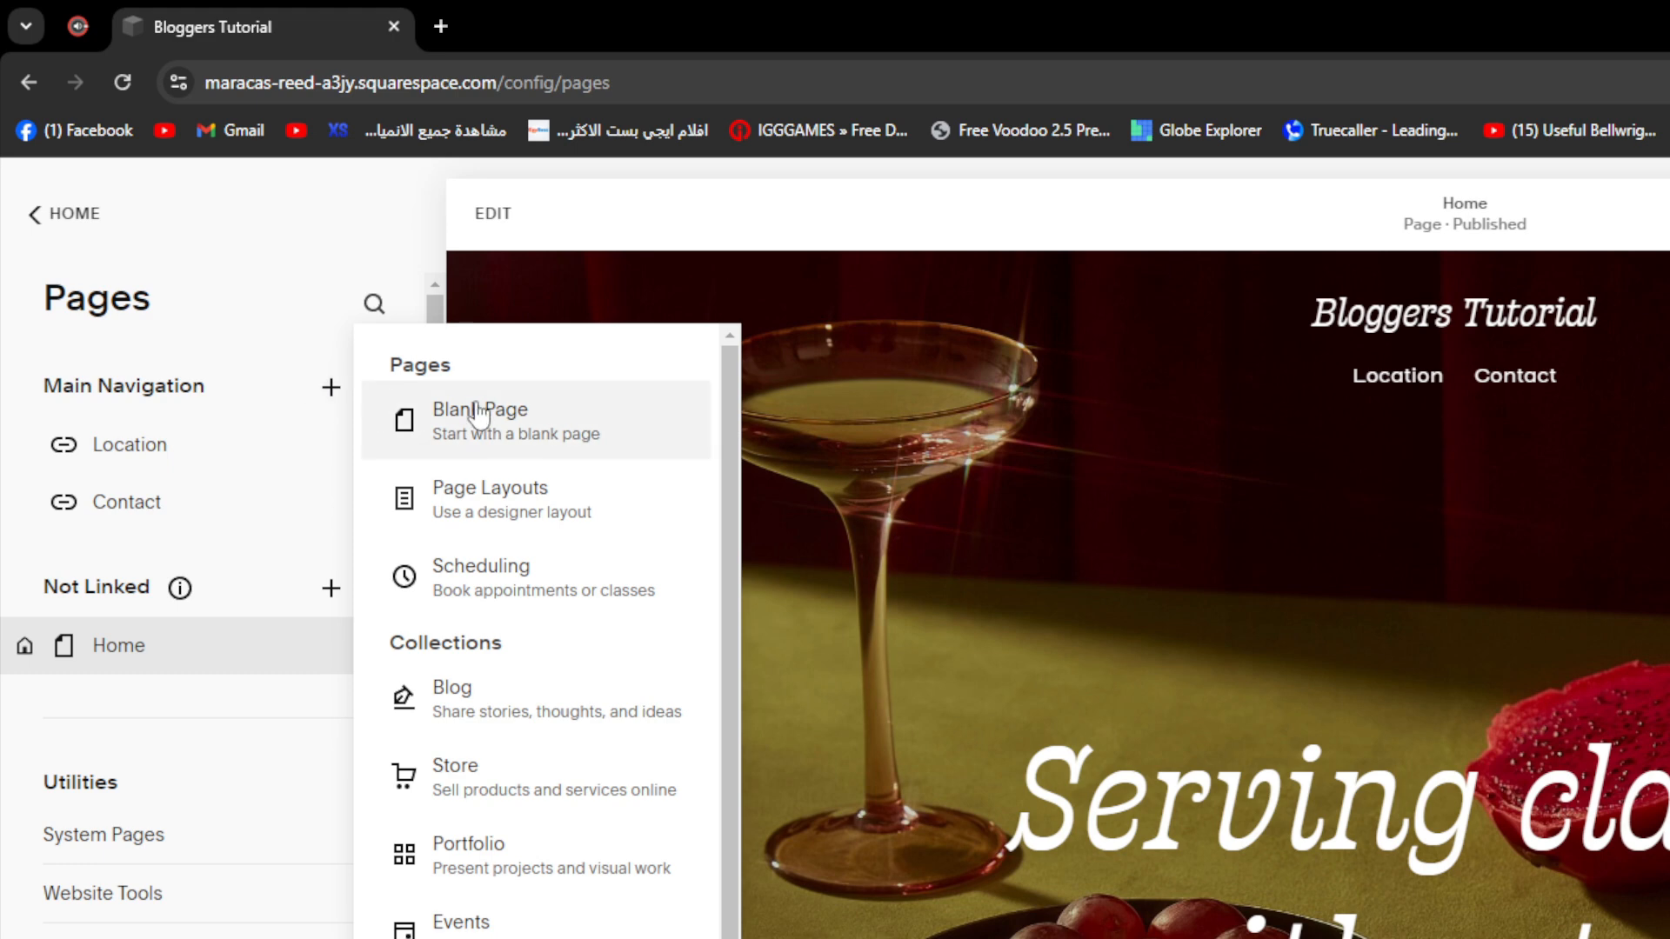
{"action": "scroll", "coordinate": [496, 661], "scroll_direction": "down", "scroll_amount": 2}
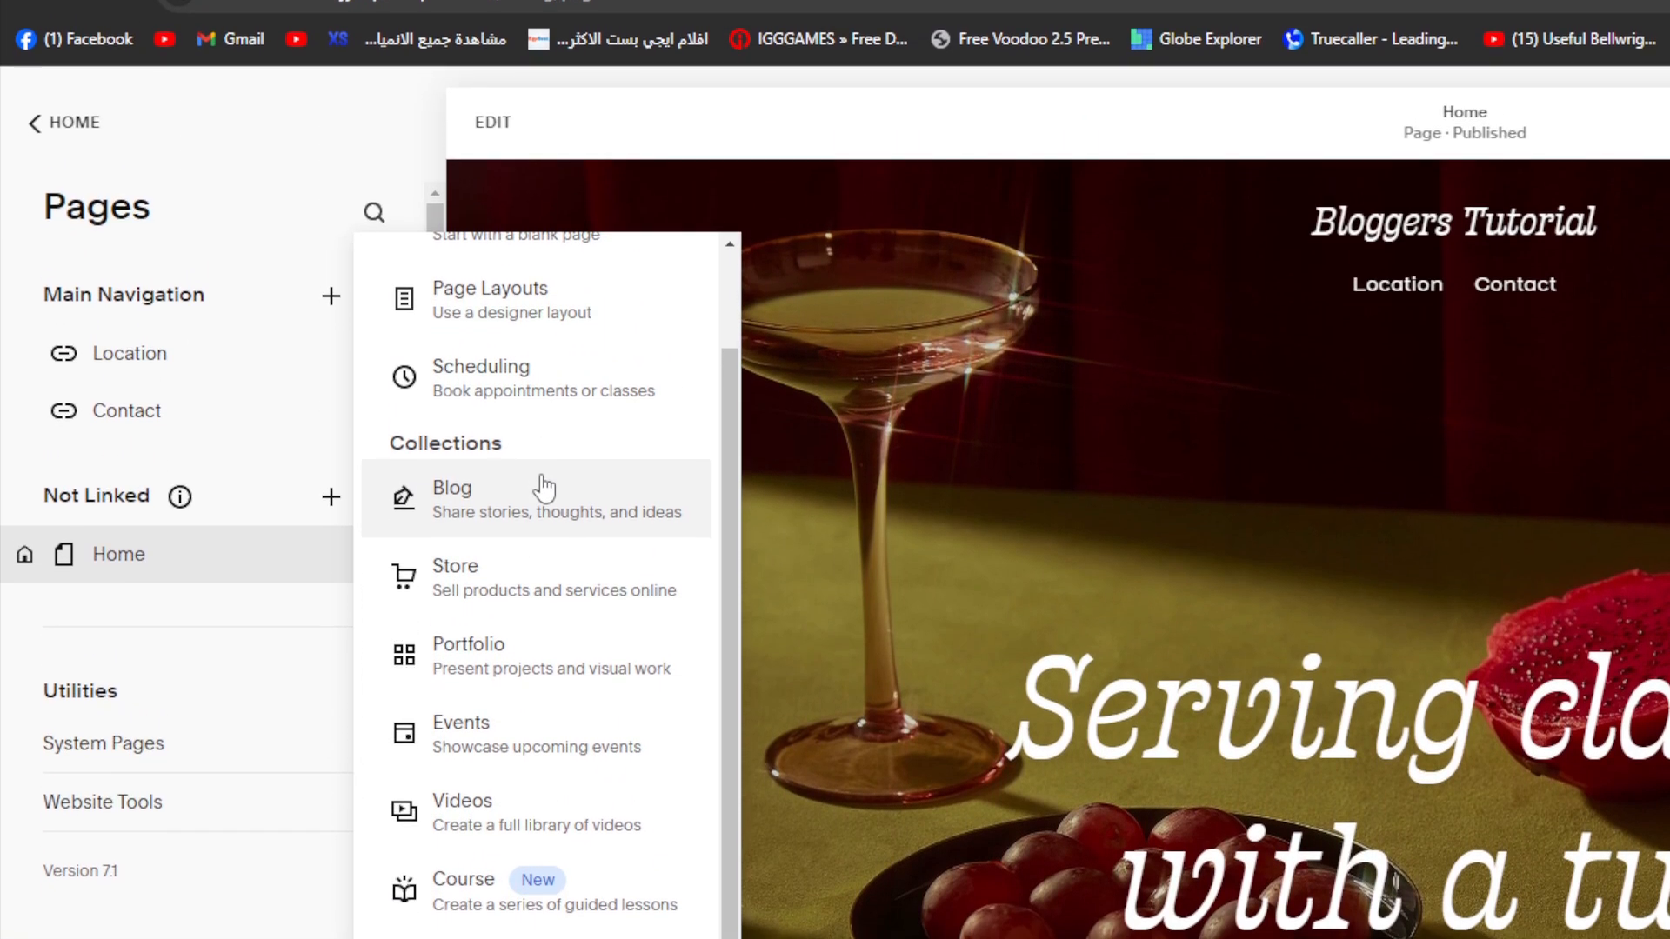
{"action": "left_click", "coordinate": [545, 497]}
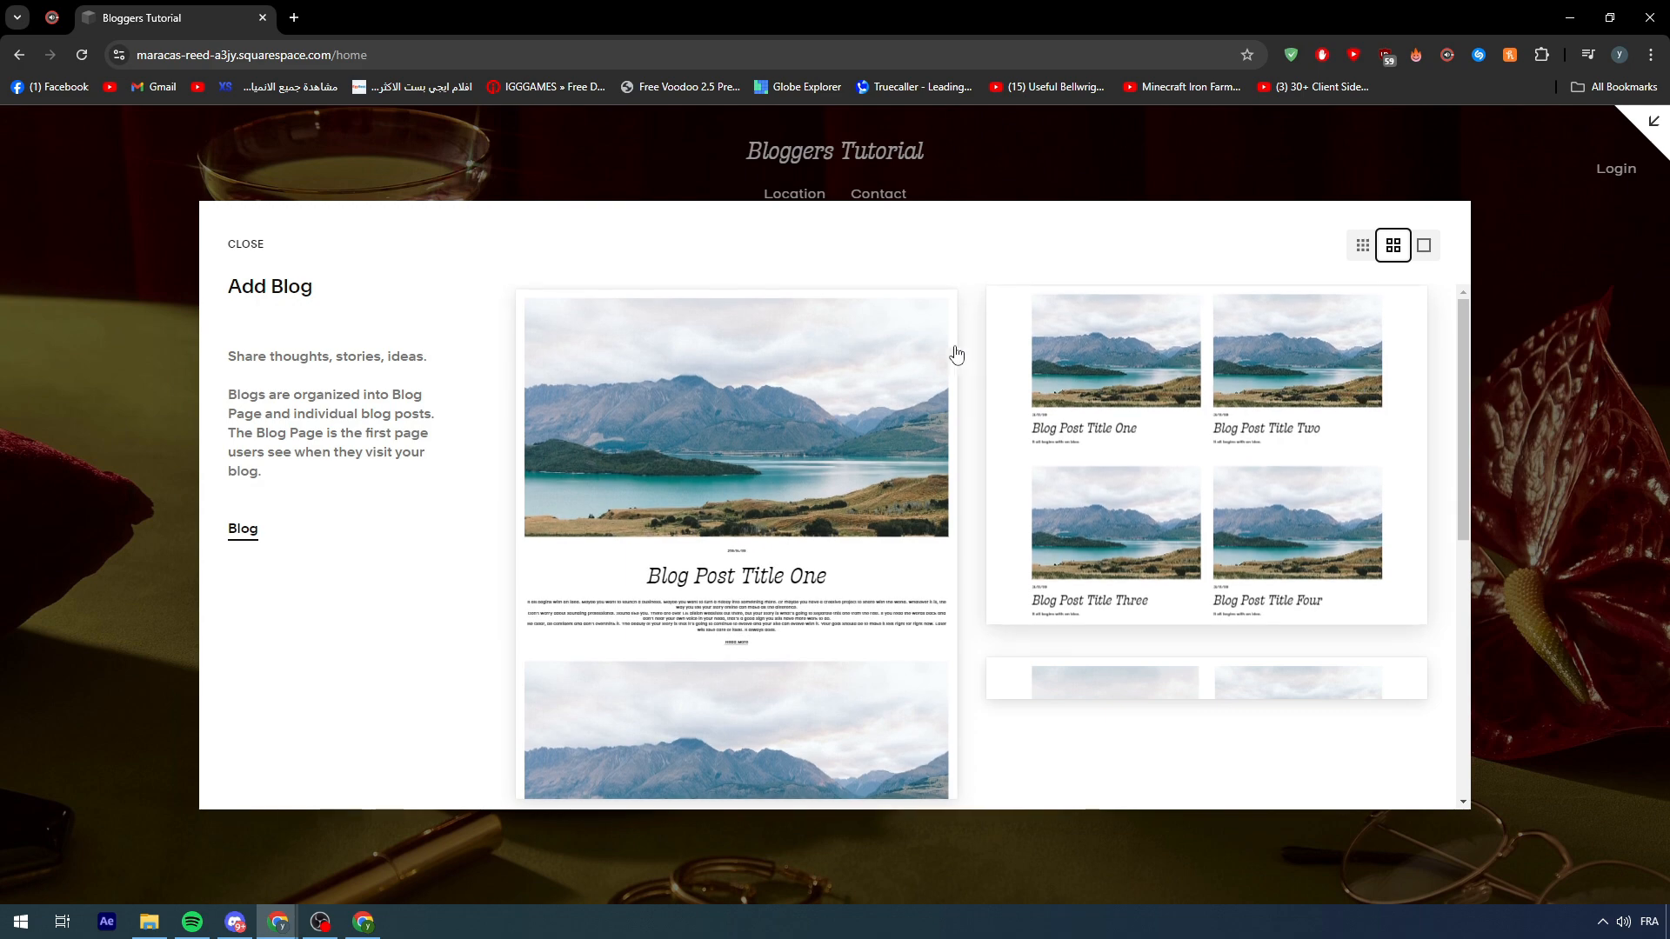
- Create the blog with the grid layout and open the new Blog 2 page
{"action": "scroll", "coordinate": [928, 387], "scroll_direction": "down", "scroll_amount": 5}
{"action": "scroll", "coordinate": [1114, 548], "scroll_direction": "down", "scroll_amount": 1}
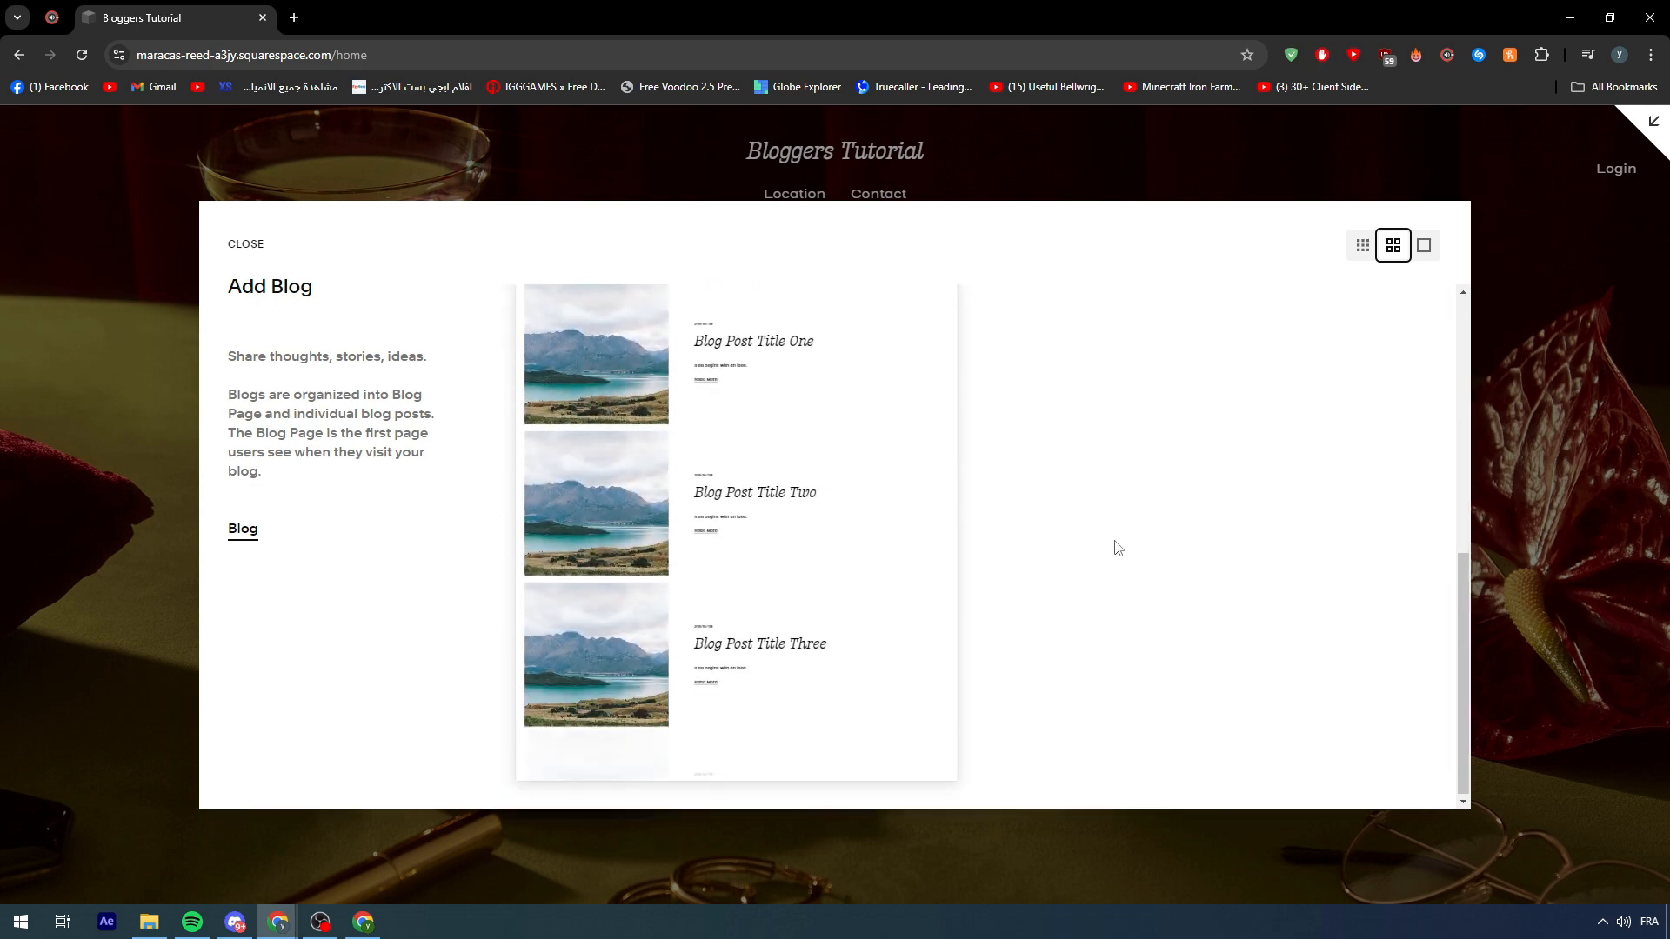
{"action": "scroll", "coordinate": [1024, 372], "scroll_direction": "up", "scroll_amount": 6}
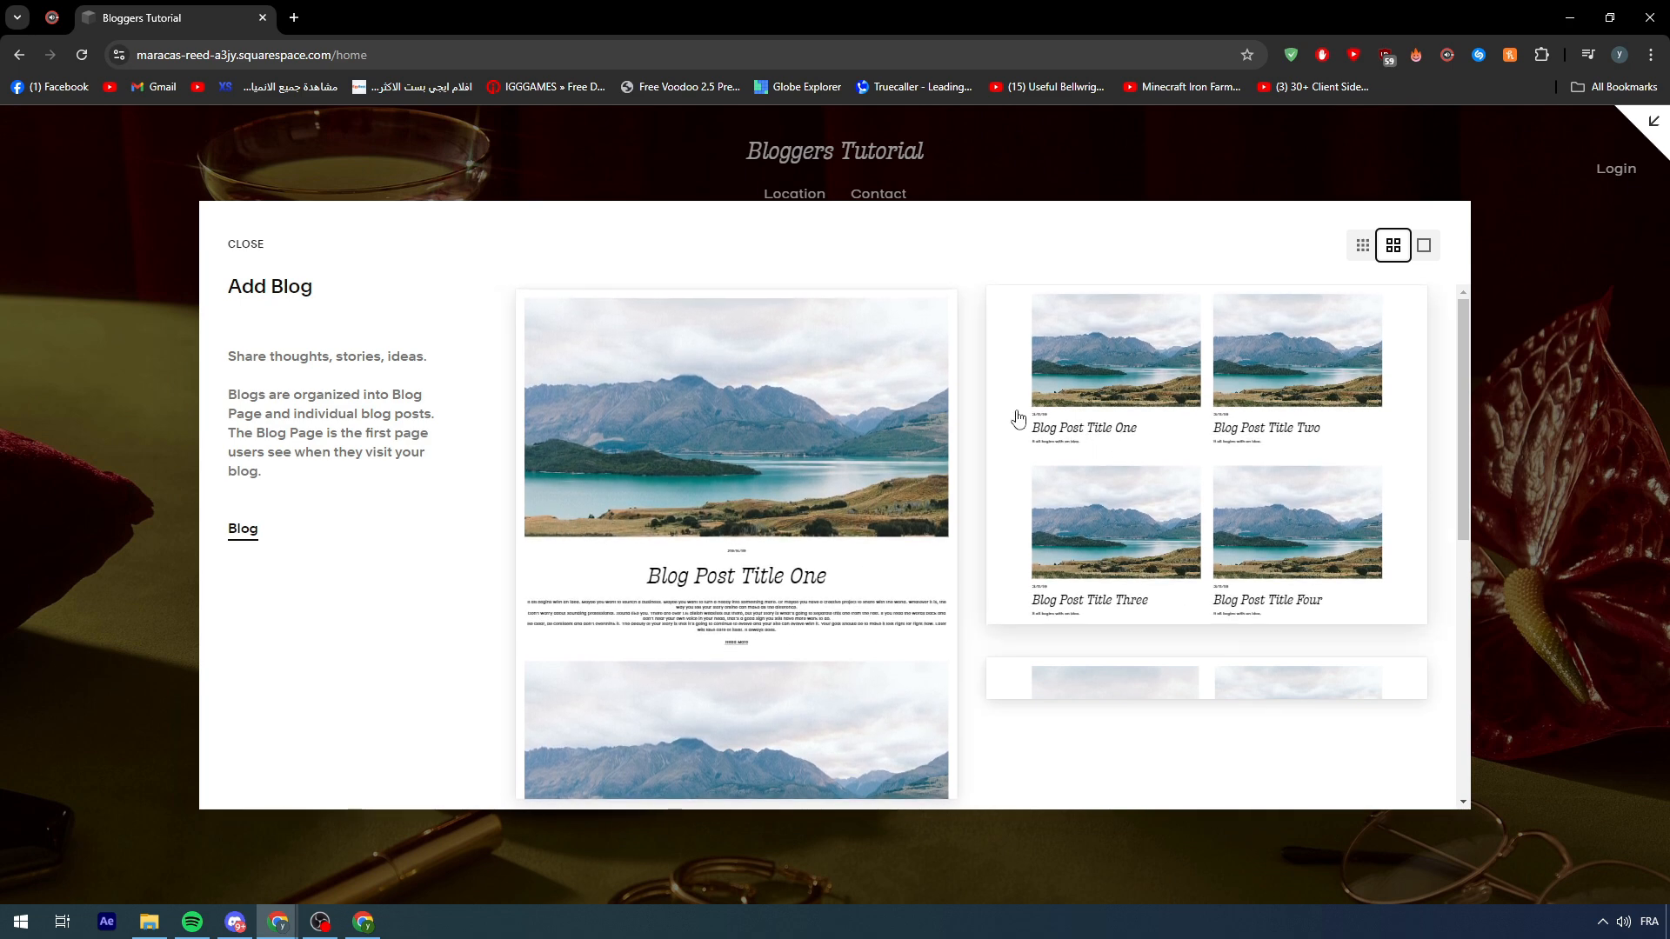
{"action": "left_click", "coordinate": [1233, 417]}
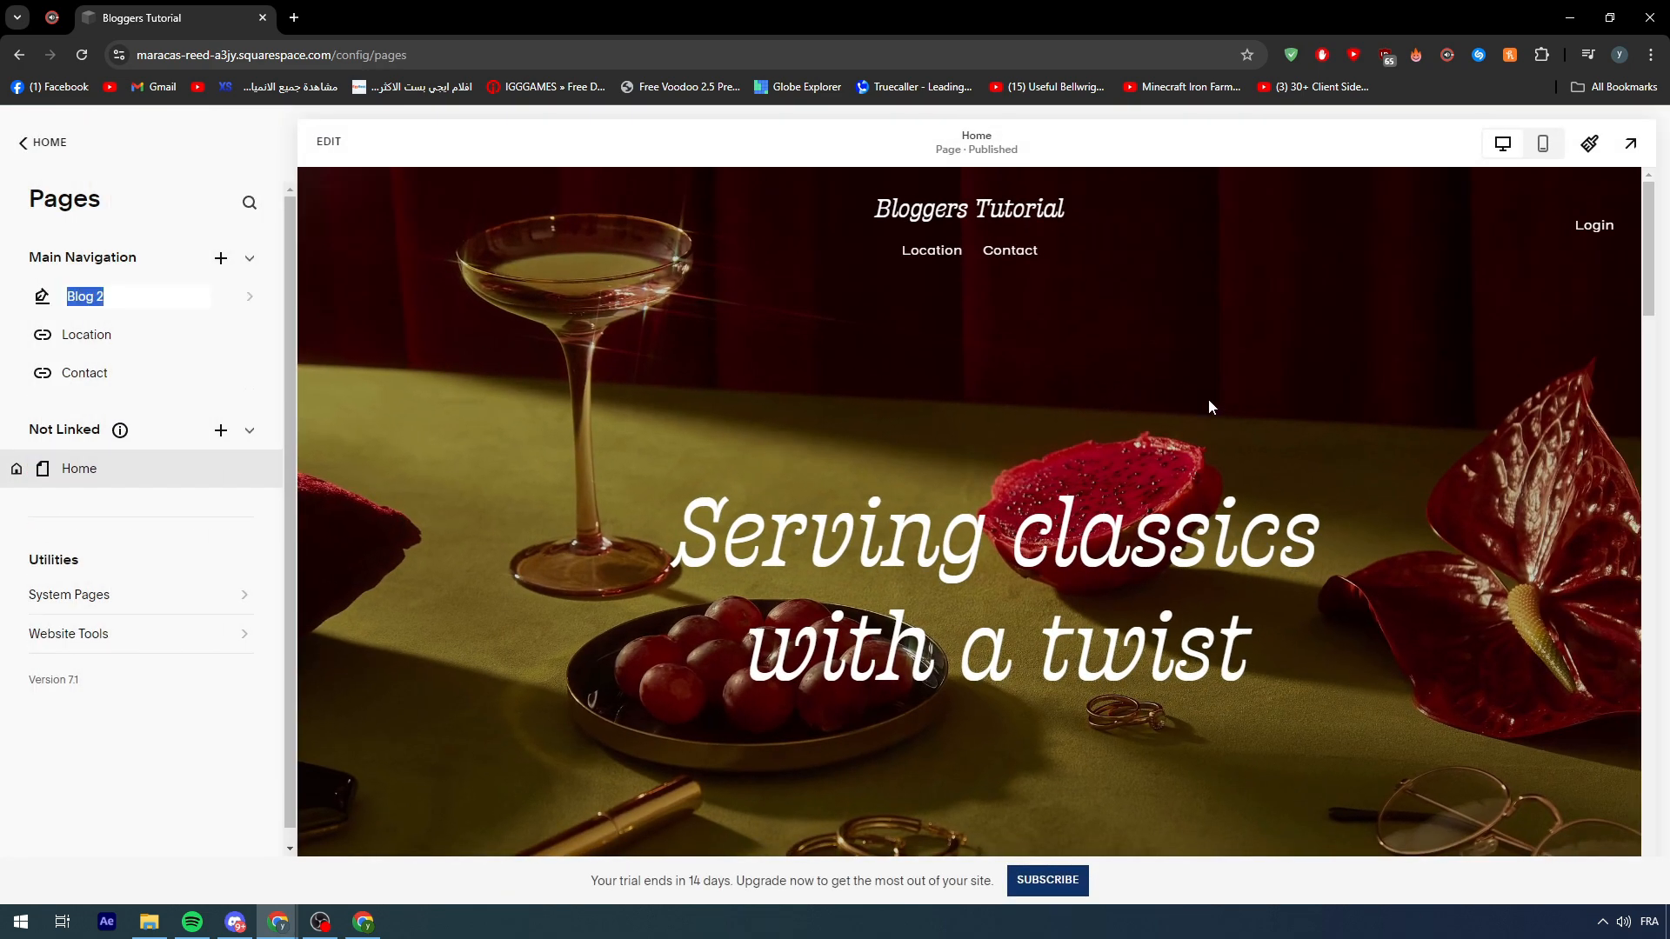
{"action": "left_click", "coordinate": [127, 299]}
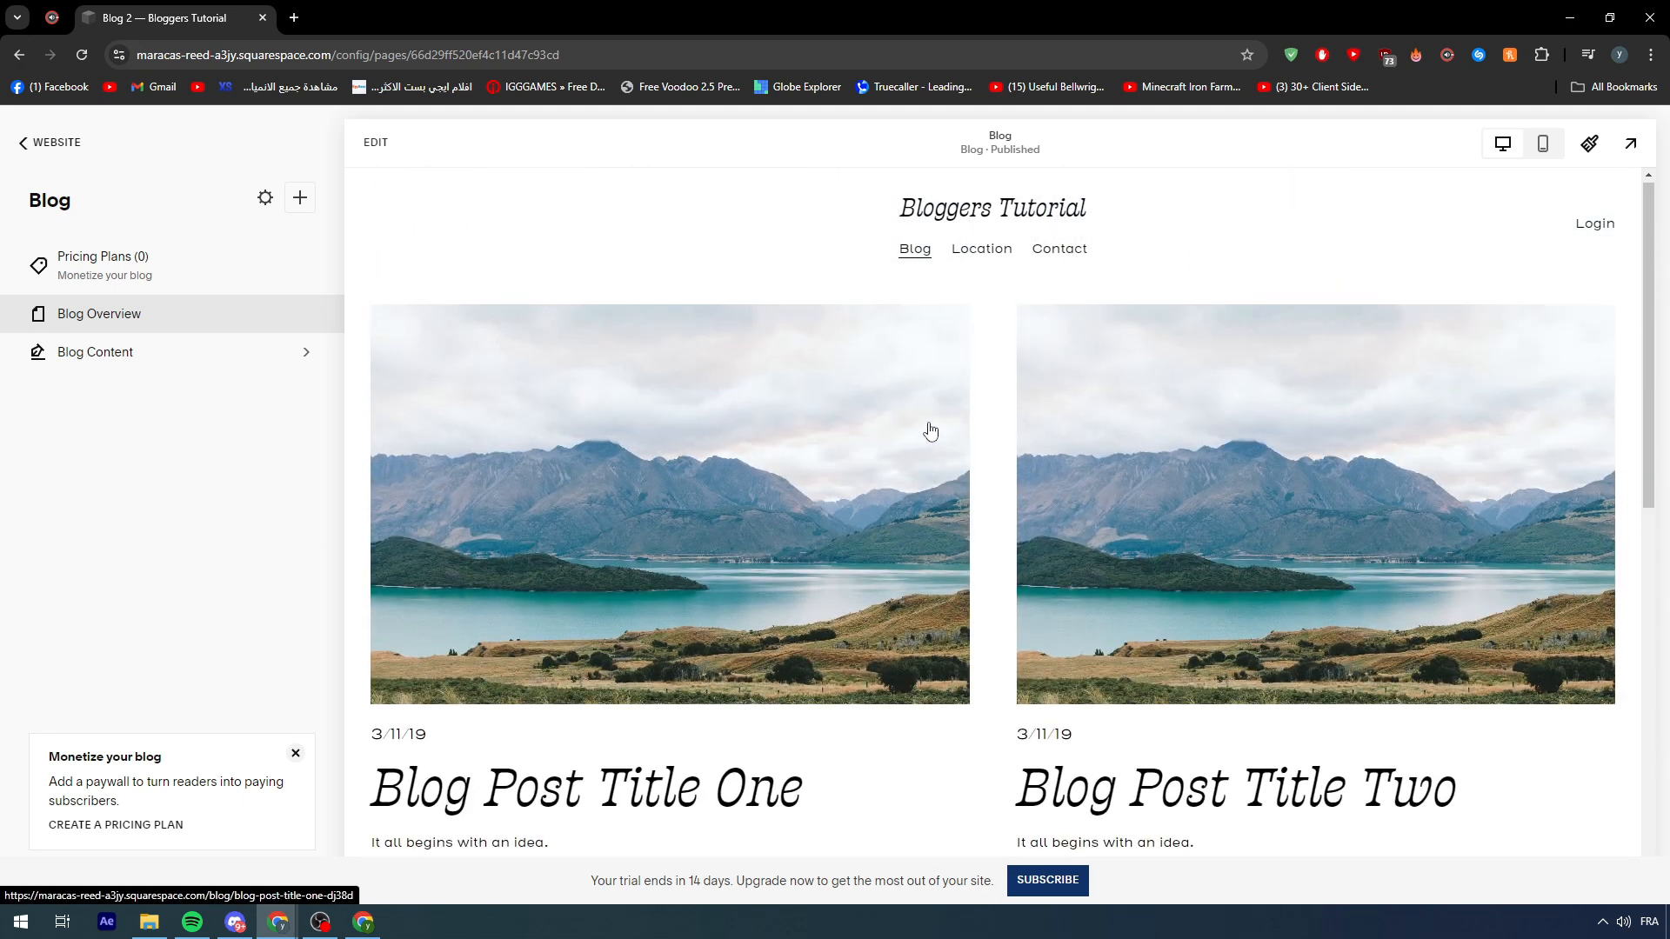
- Preview Blog Post Title Three, go back, and open the Blog Content post list
{"action": "scroll", "coordinate": [704, 484], "scroll_direction": "down", "scroll_amount": 10}
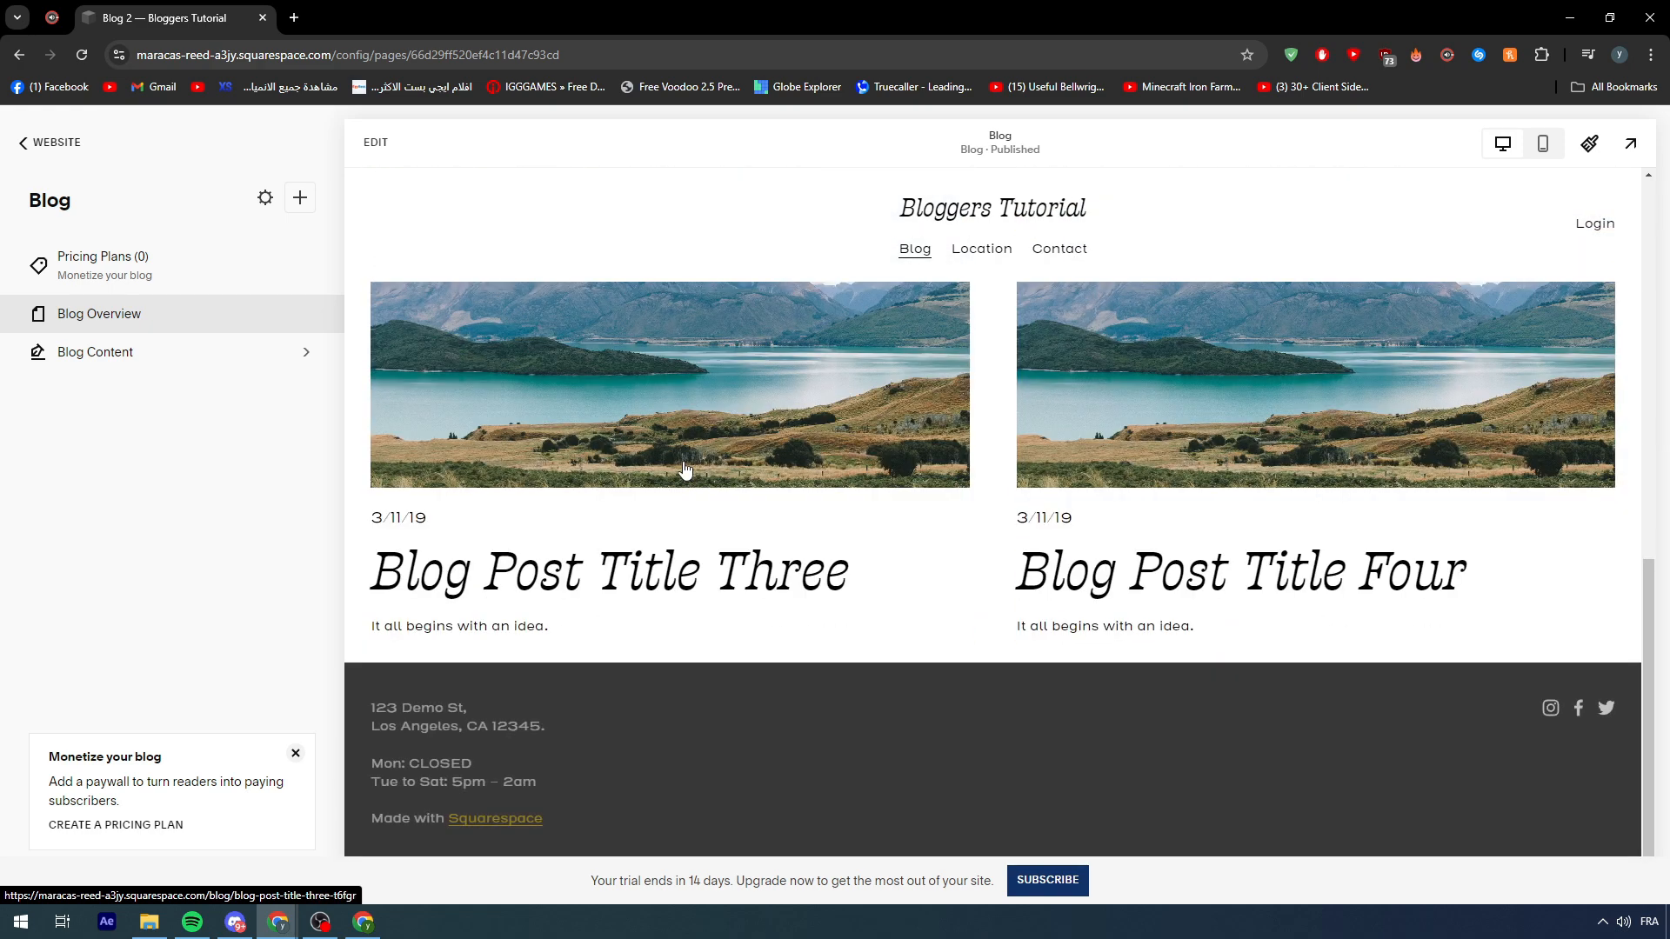
{"action": "left_click", "coordinate": [684, 470]}
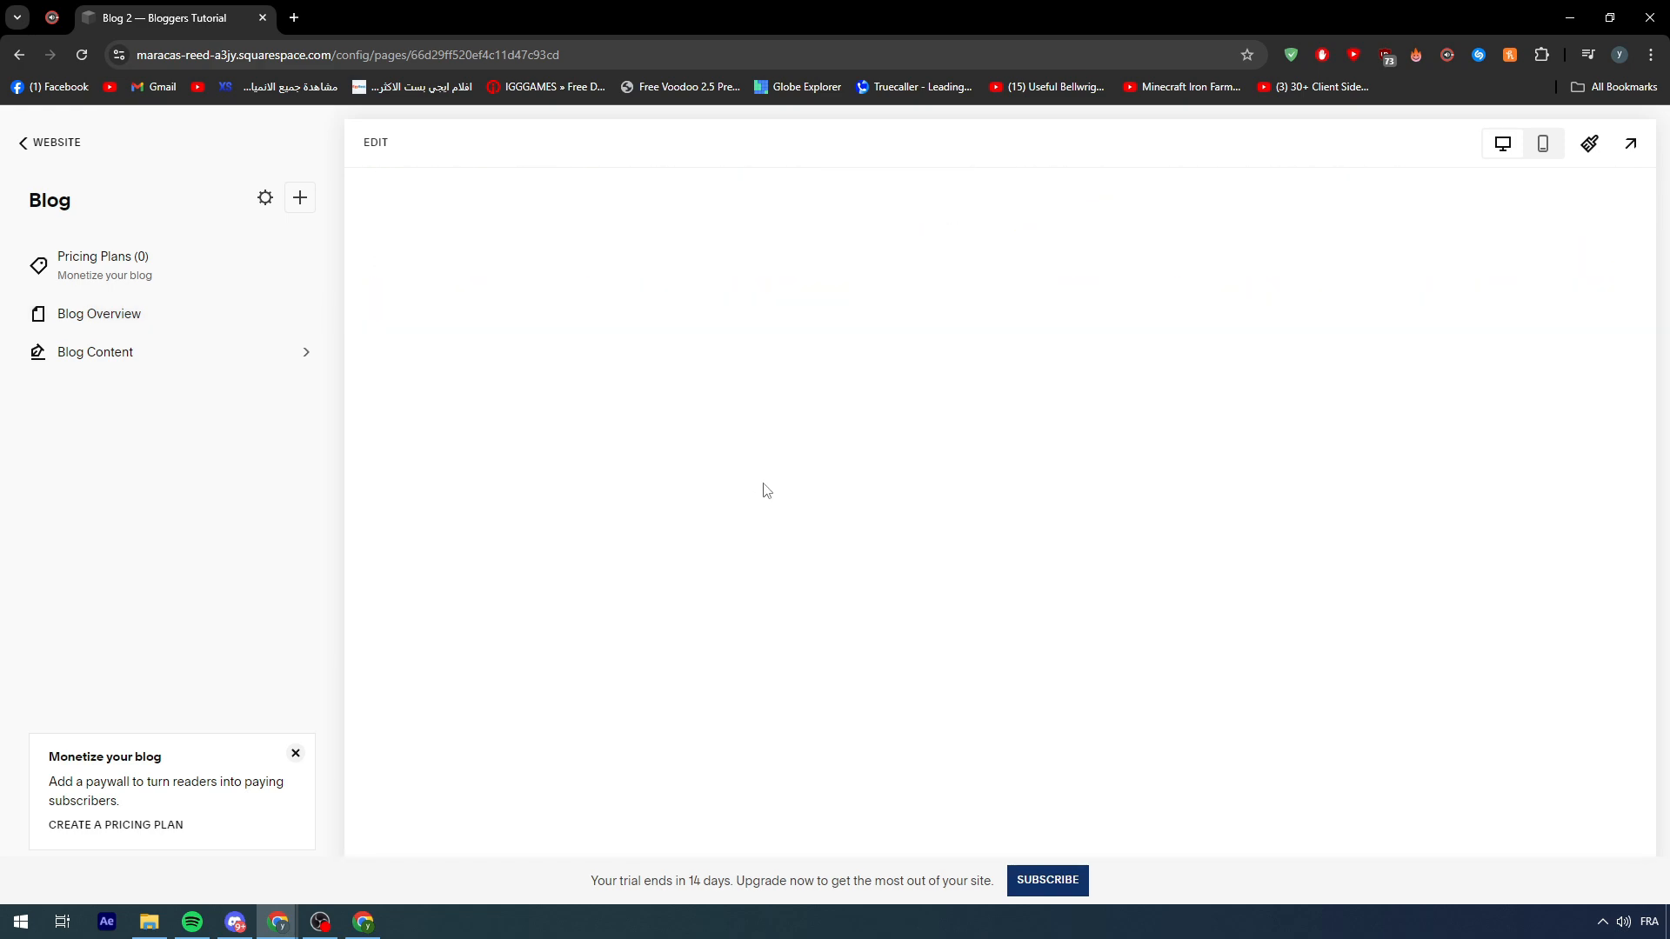
{"action": "scroll", "coordinate": [797, 449], "scroll_direction": "down", "scroll_amount": 10}
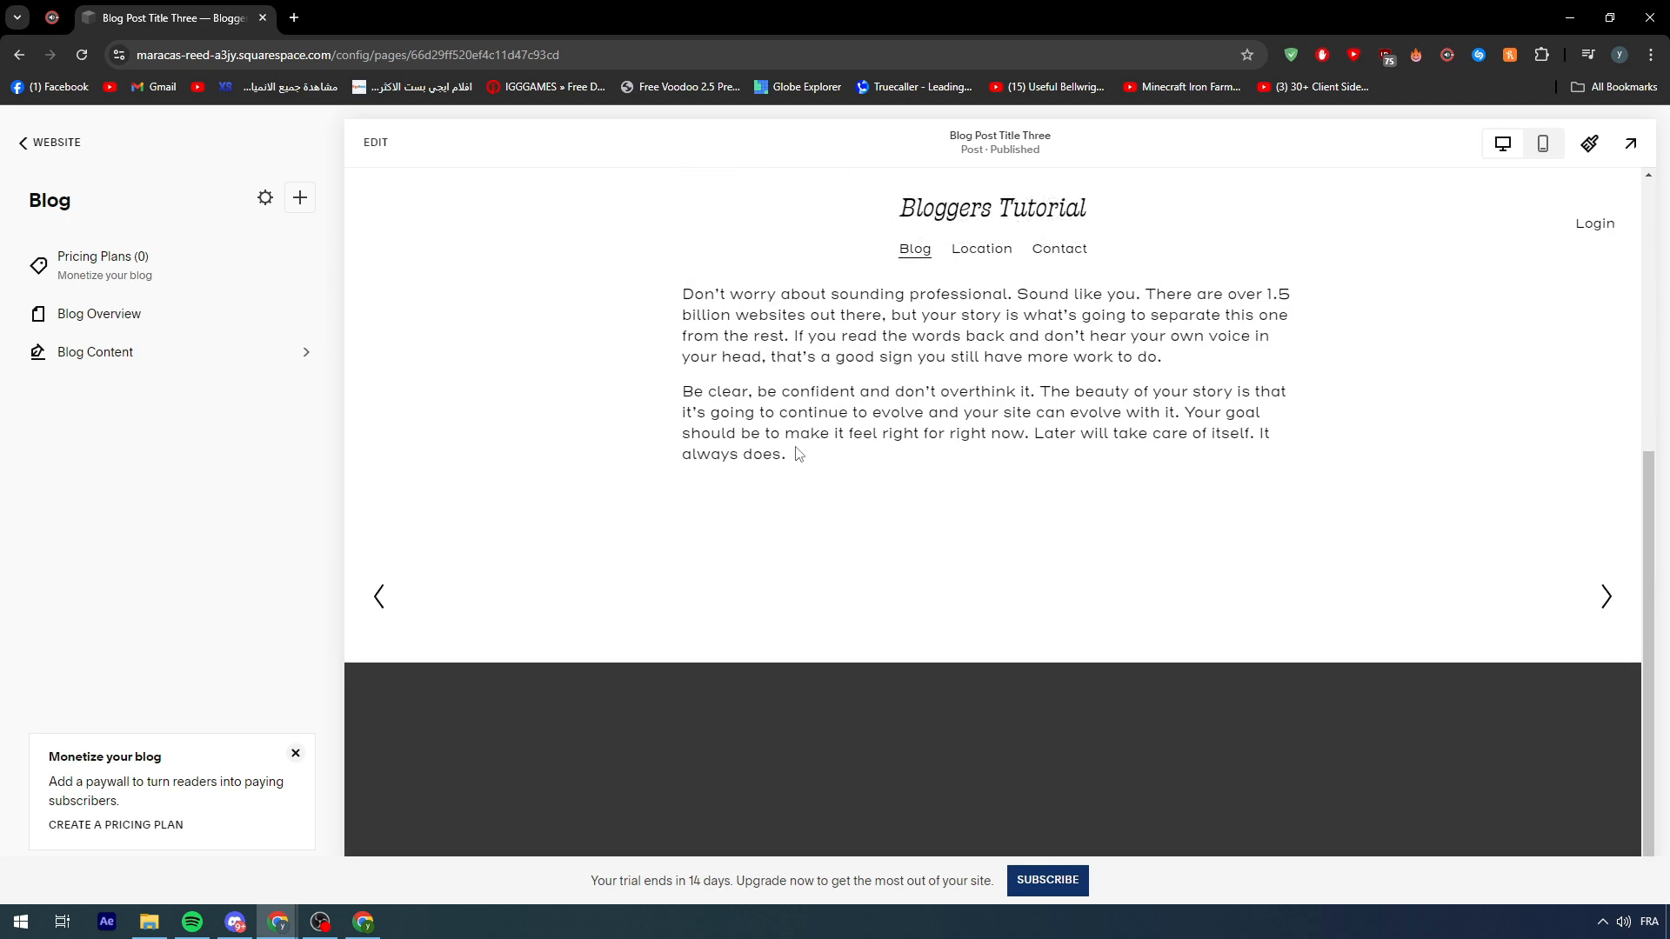
{"action": "scroll", "coordinate": [1187, 600], "scroll_direction": "up", "scroll_amount": 5}
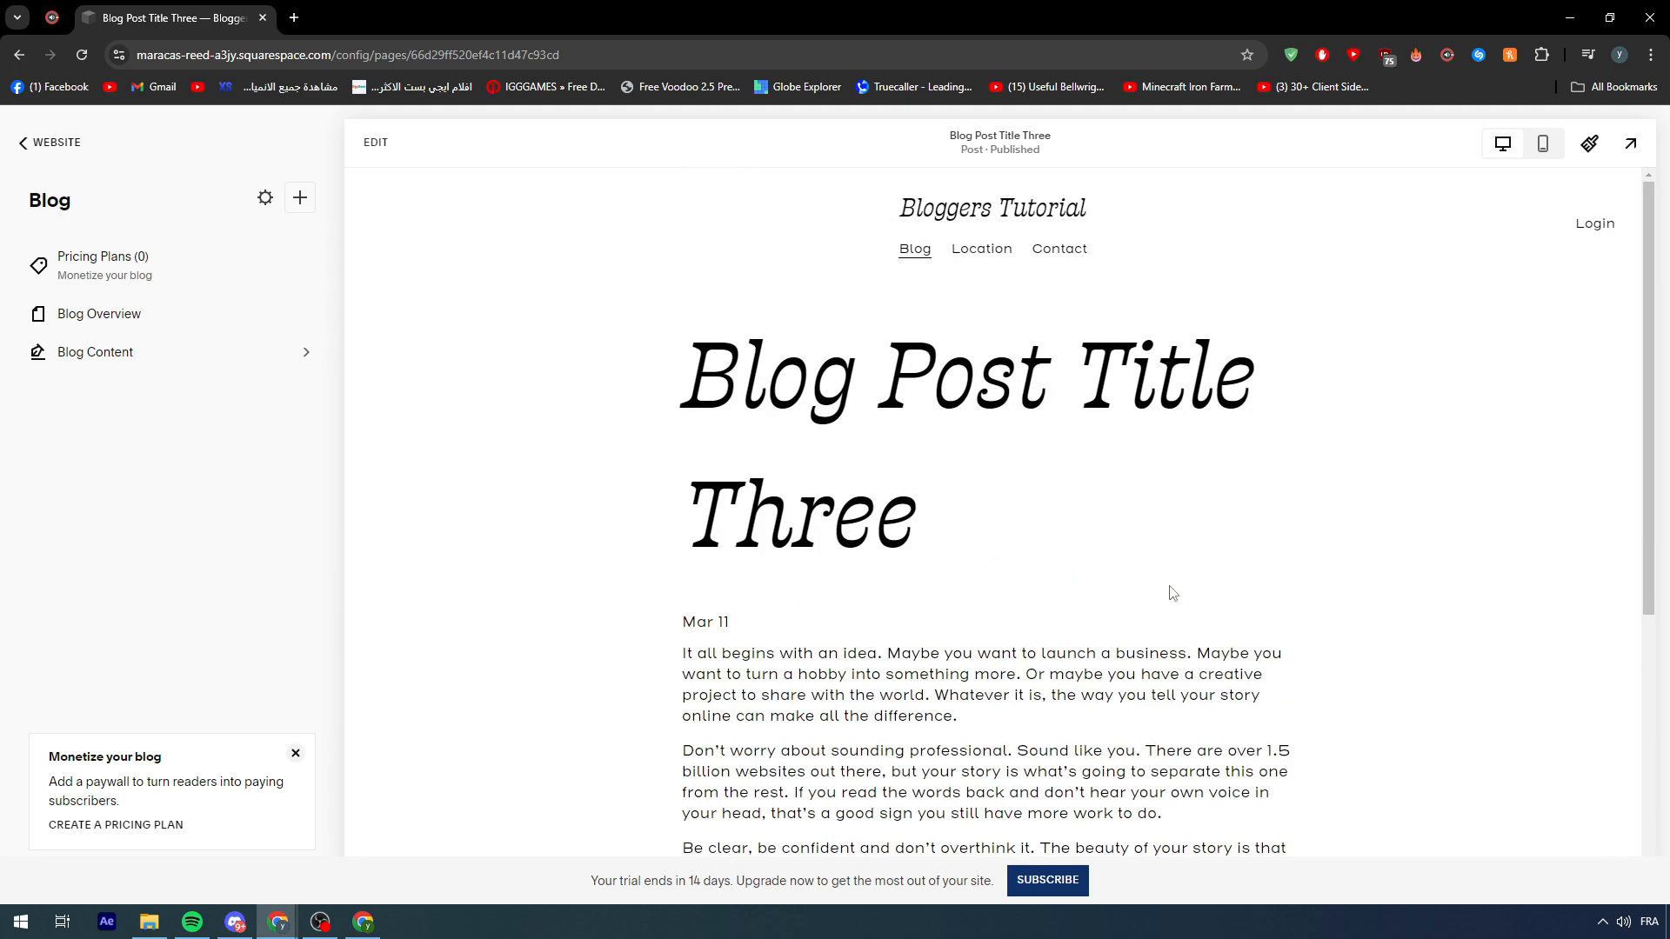
{"action": "left_click", "coordinate": [17, 55]}
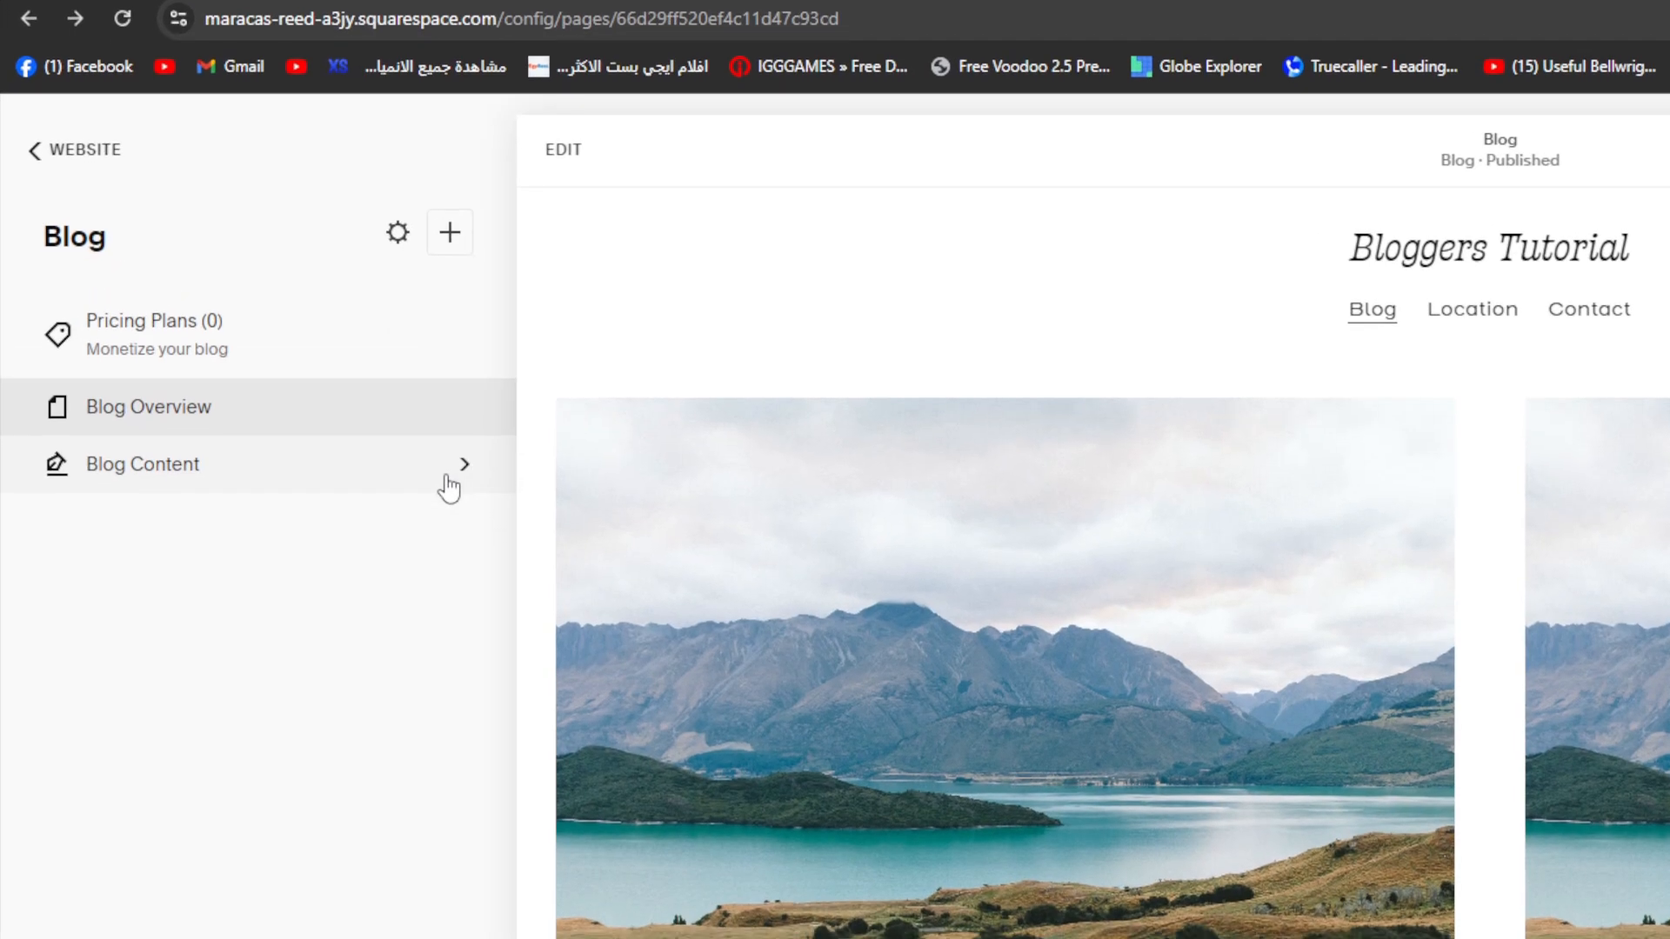
{"action": "left_click", "coordinate": [300, 365]}
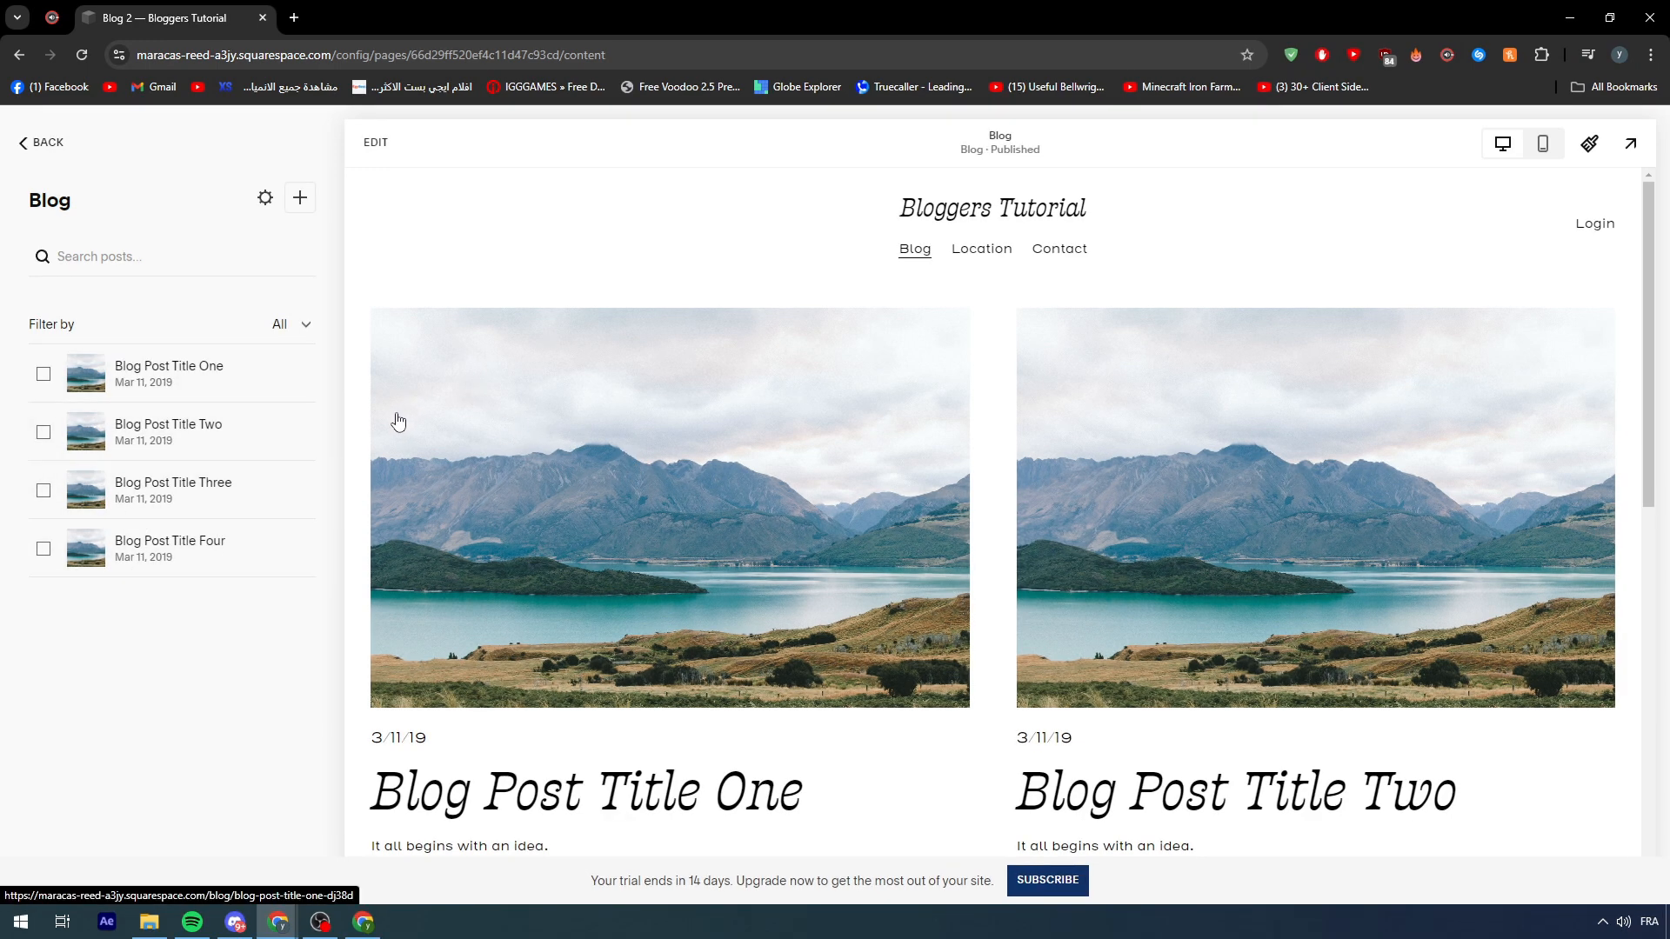
- Delete Blog Post Titles One through Four, then start a new blog post
{"action": "scroll", "coordinate": [1053, 461], "scroll_direction": "down", "scroll_amount": 5}
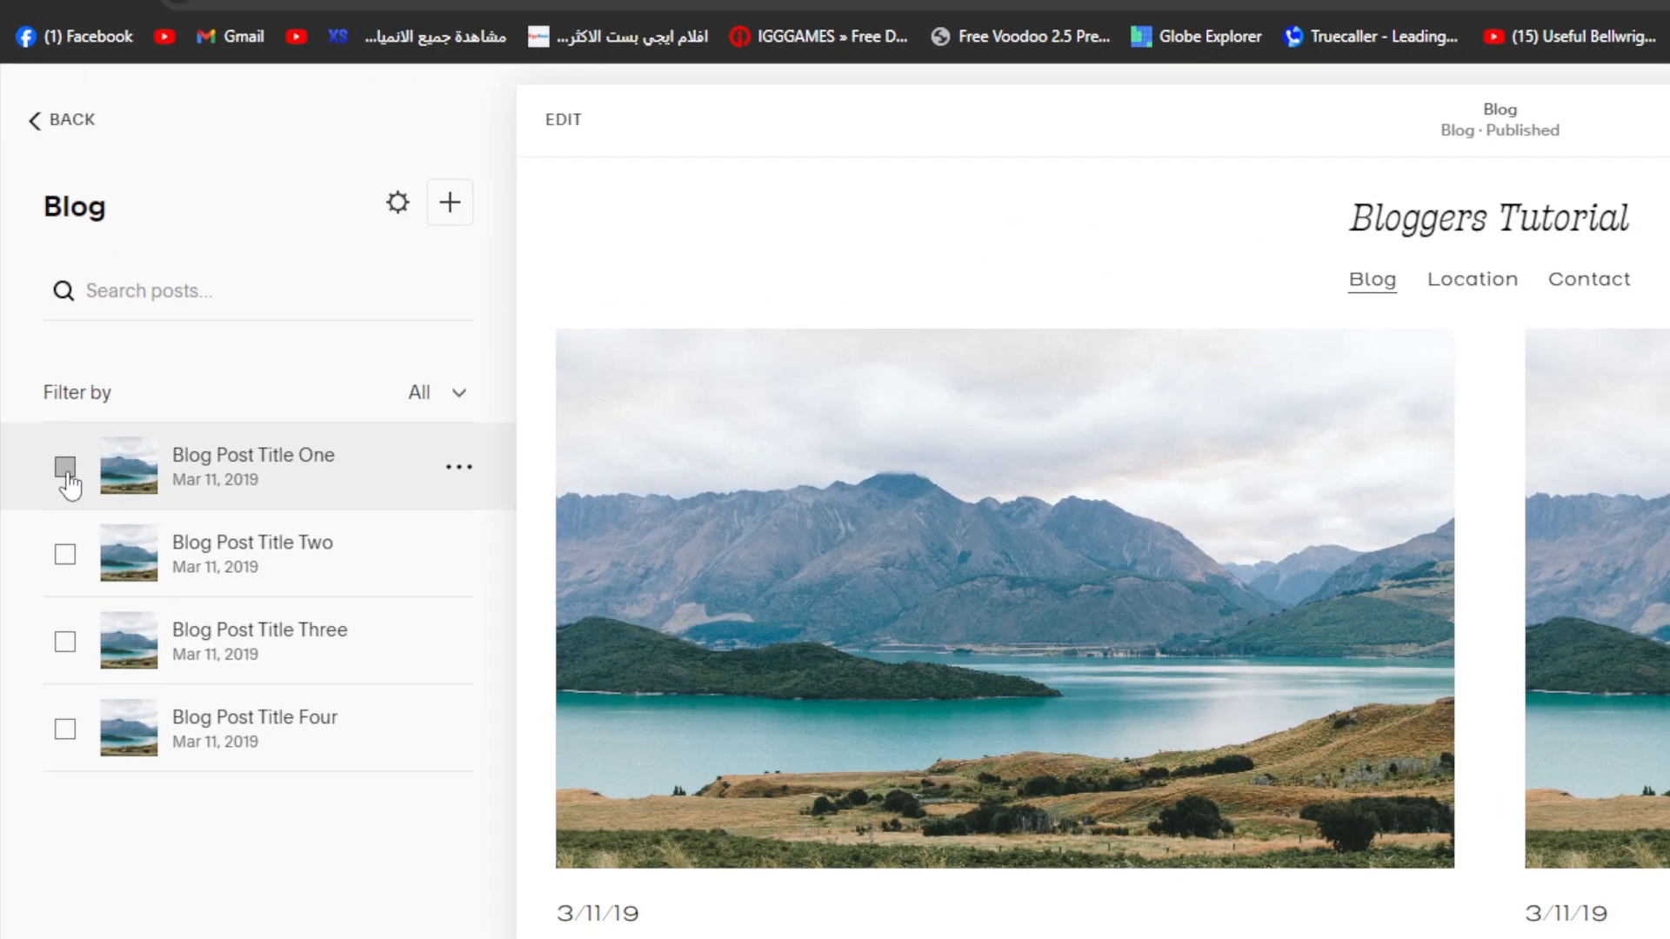
{"action": "left_click", "coordinate": [45, 379]}
{"action": "left_click", "coordinate": [43, 432]}
{"action": "left_click", "coordinate": [44, 490]}
{"action": "left_click", "coordinate": [66, 576]}
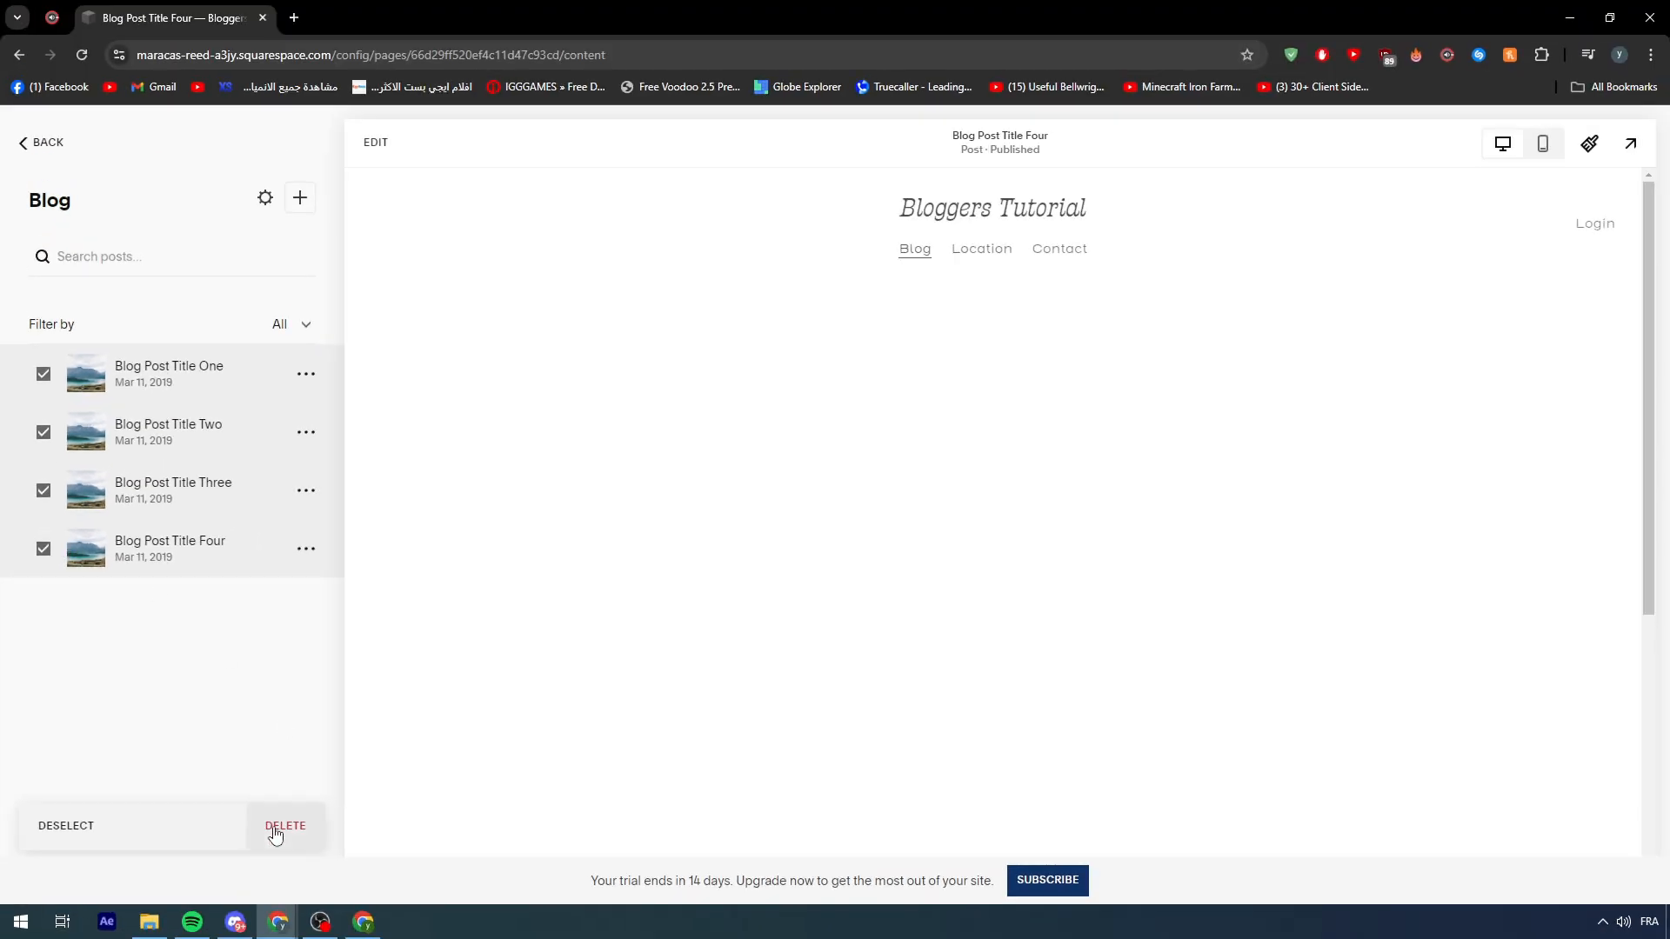
{"action": "left_click", "coordinate": [275, 831]}
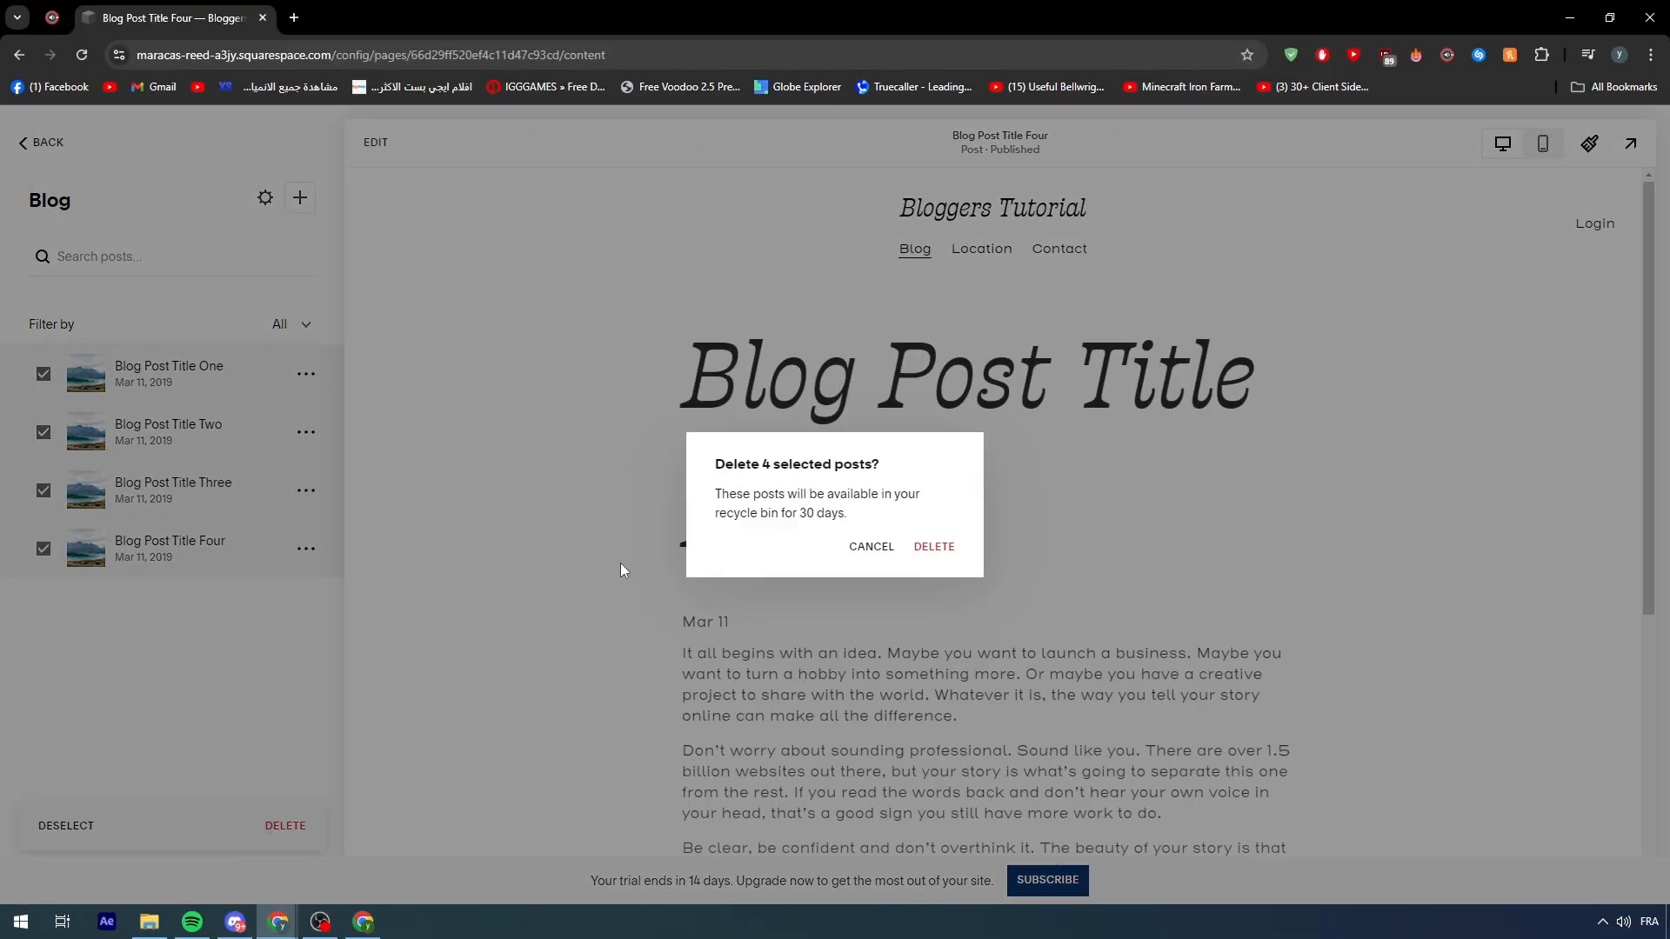
{"action": "left_click", "coordinate": [947, 546]}
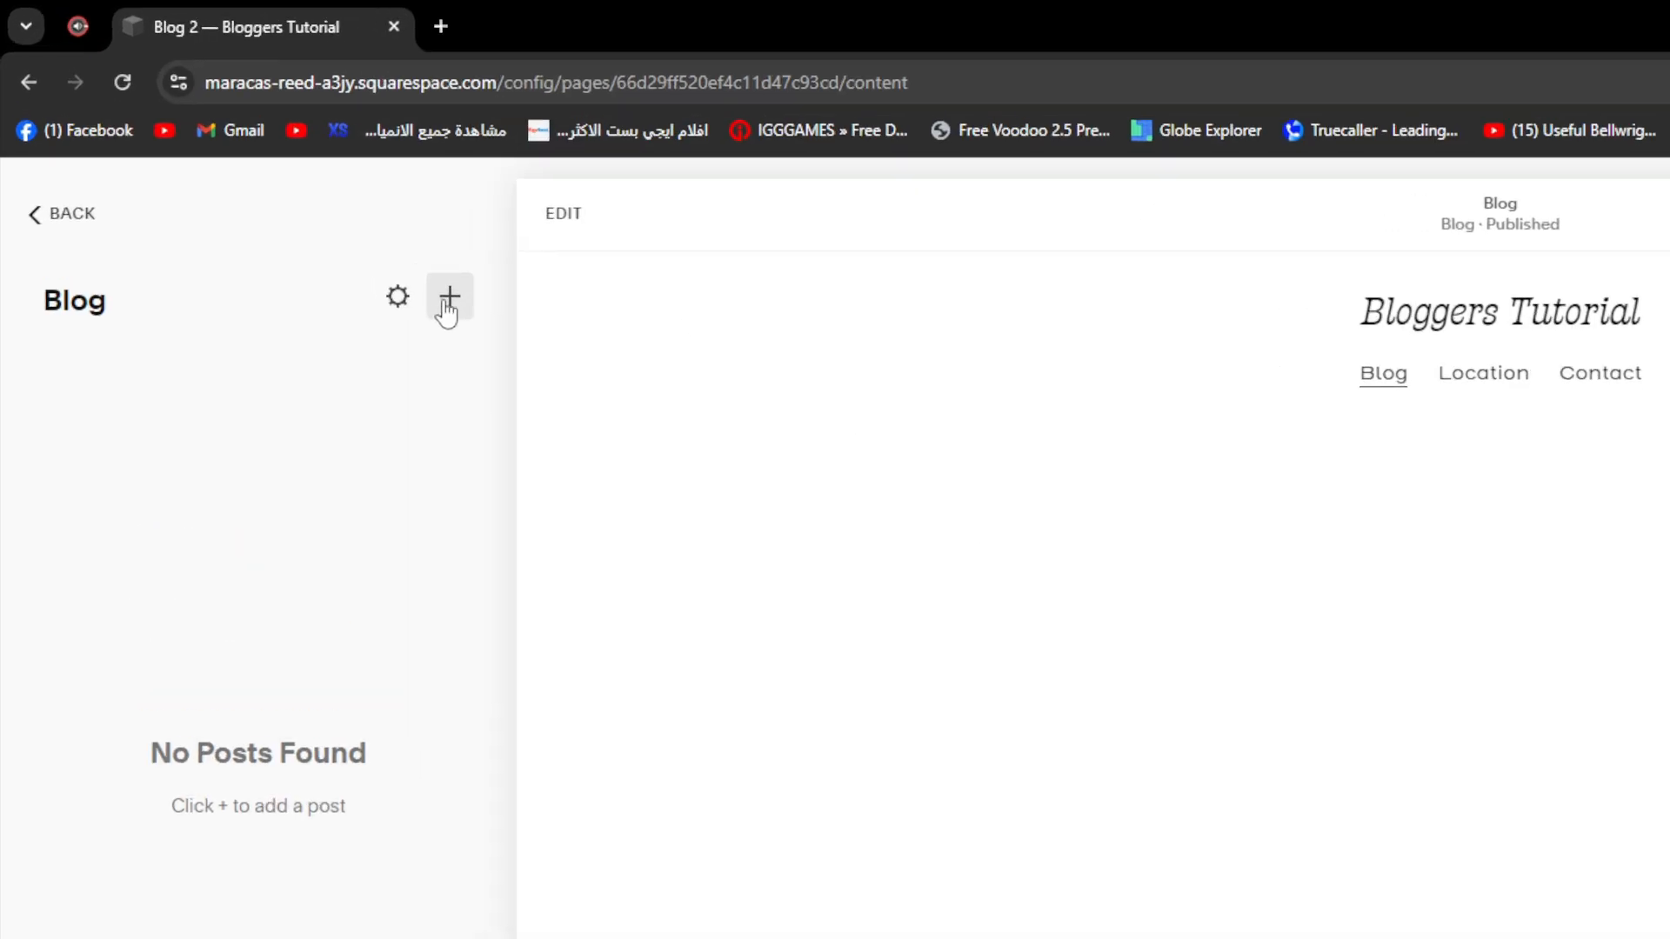
{"action": "left_click", "coordinate": [448, 300]}
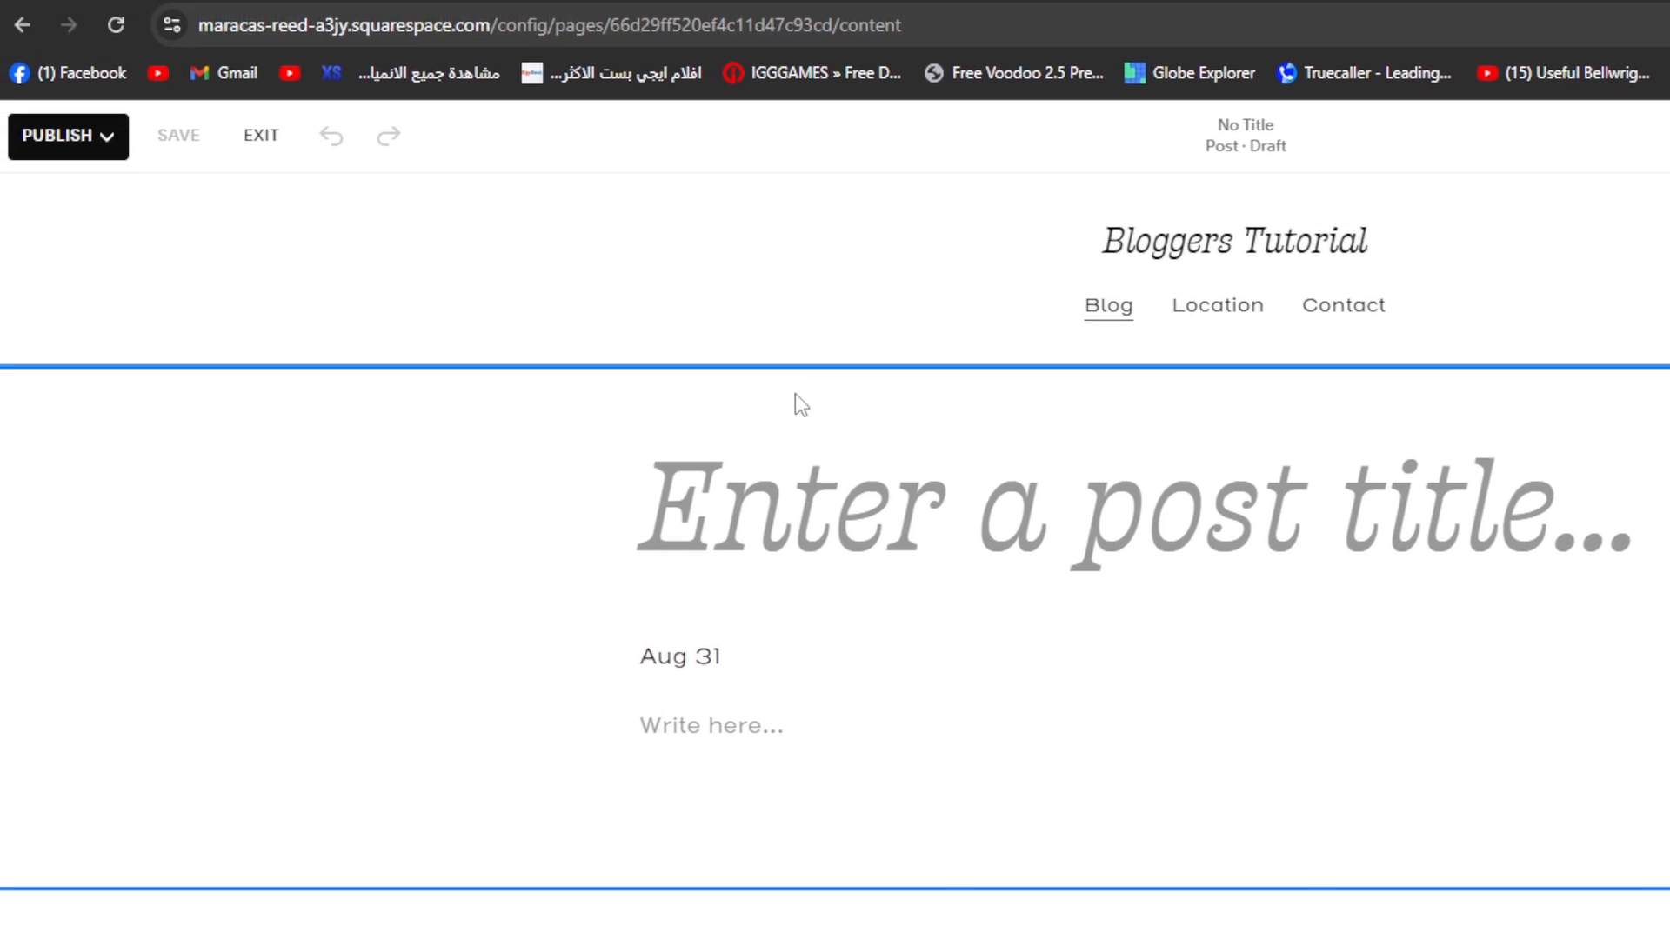
- Type the post title 'BEST ASIAN FOOD RESTAURANT IN GERMANY', fixing typos along the way
{"action": "left_click", "coordinate": [667, 302]}
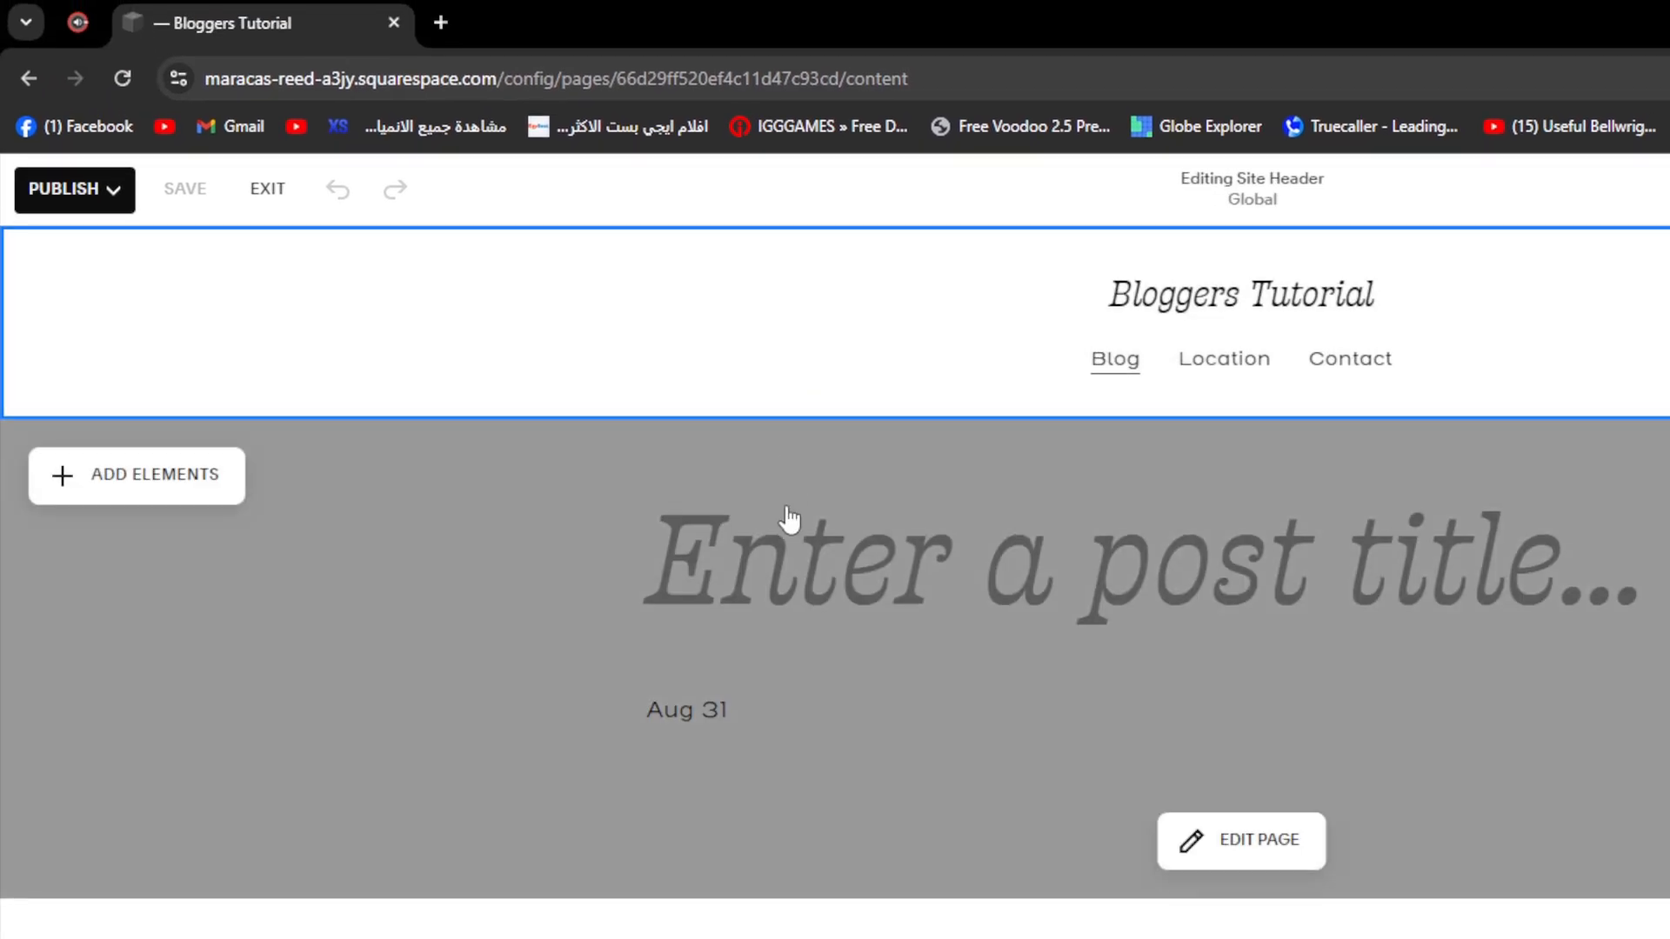
{"action": "left_click", "coordinate": [788, 519]}
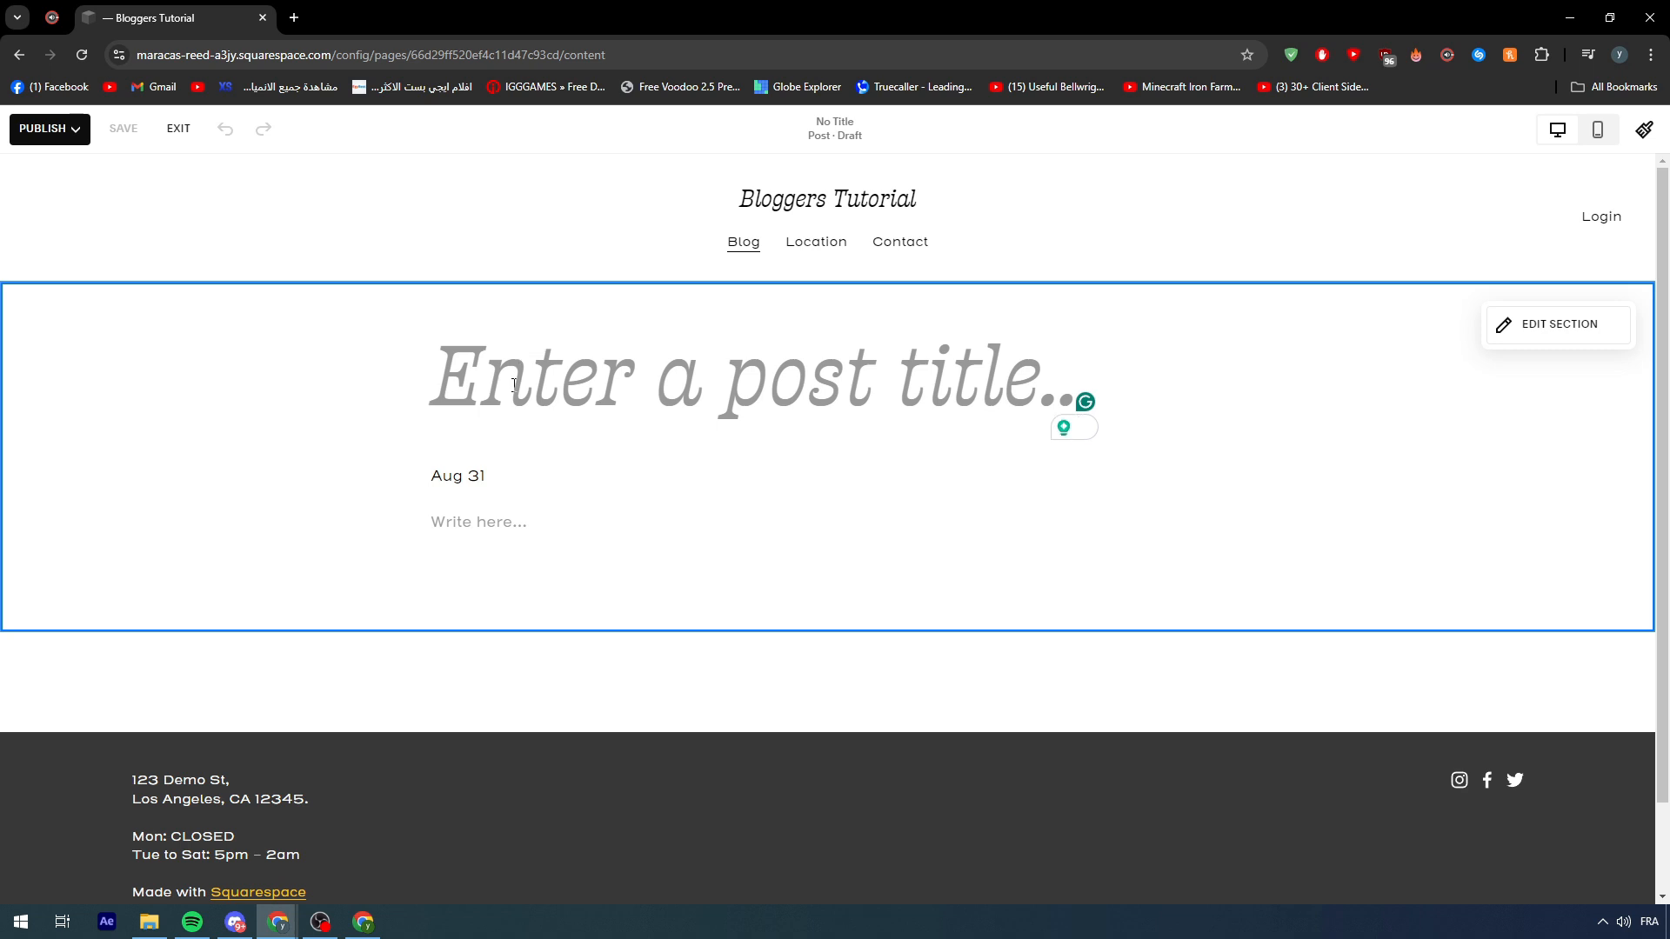
{"action": "type", "text": "B EST FOO"}
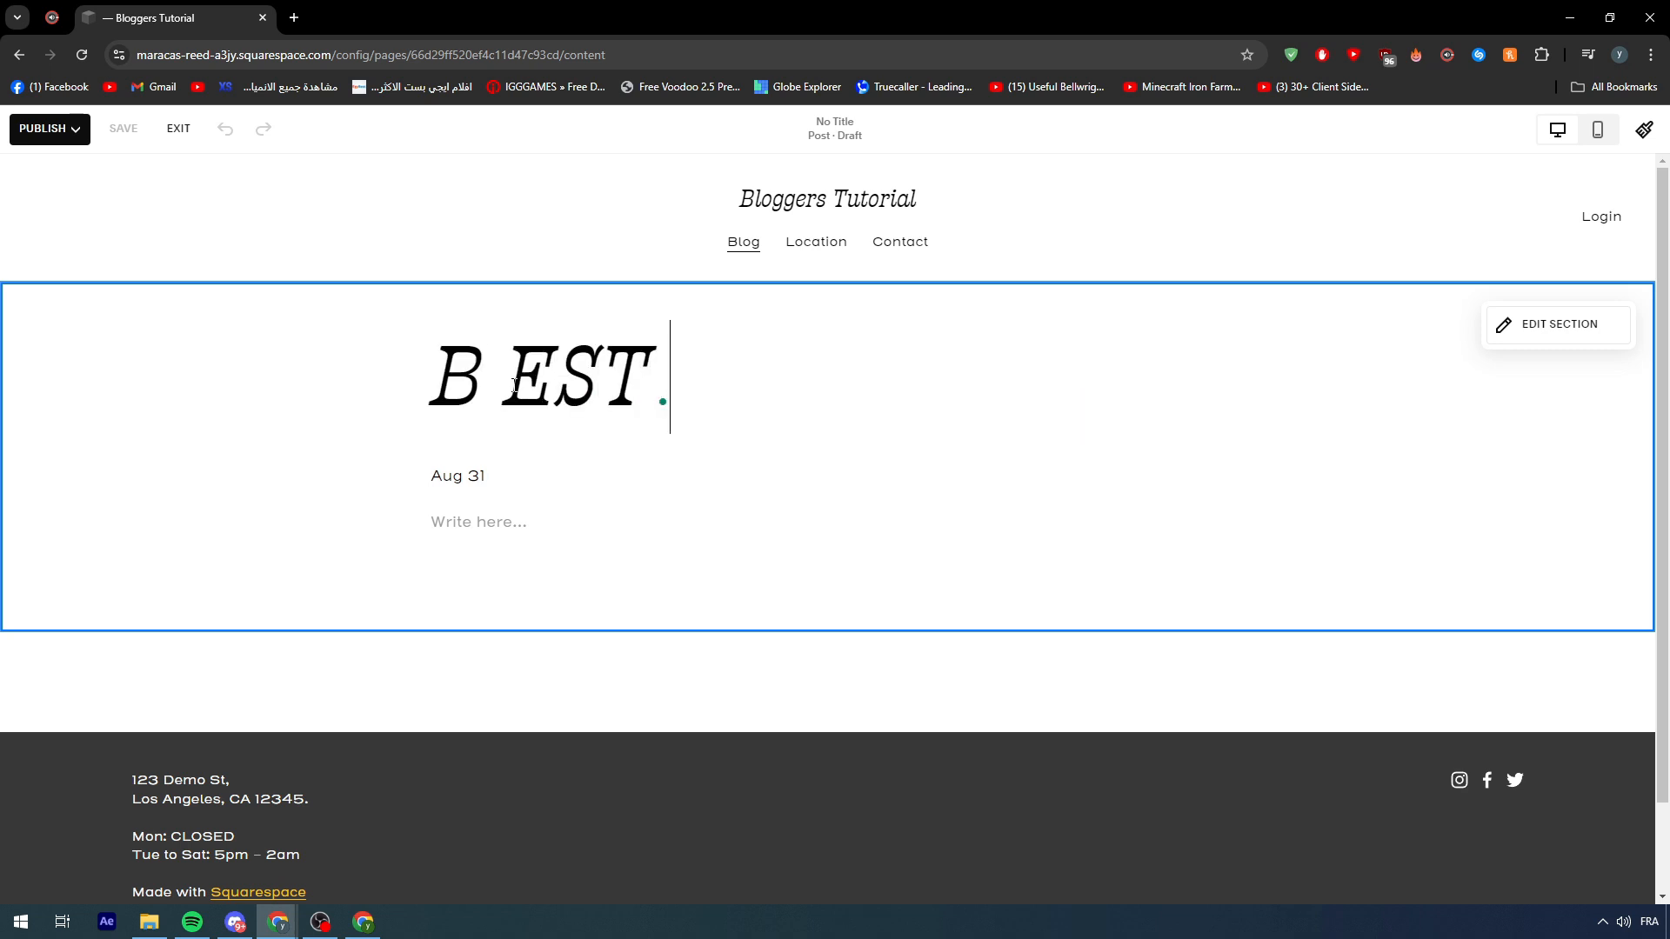
{"action": "key", "text": "BackSpace"}
{"action": "key", "text": "BackSpace"}
{"action": "key", "text": "BackSpace"}
{"action": "type", "text": "ASIAN"}
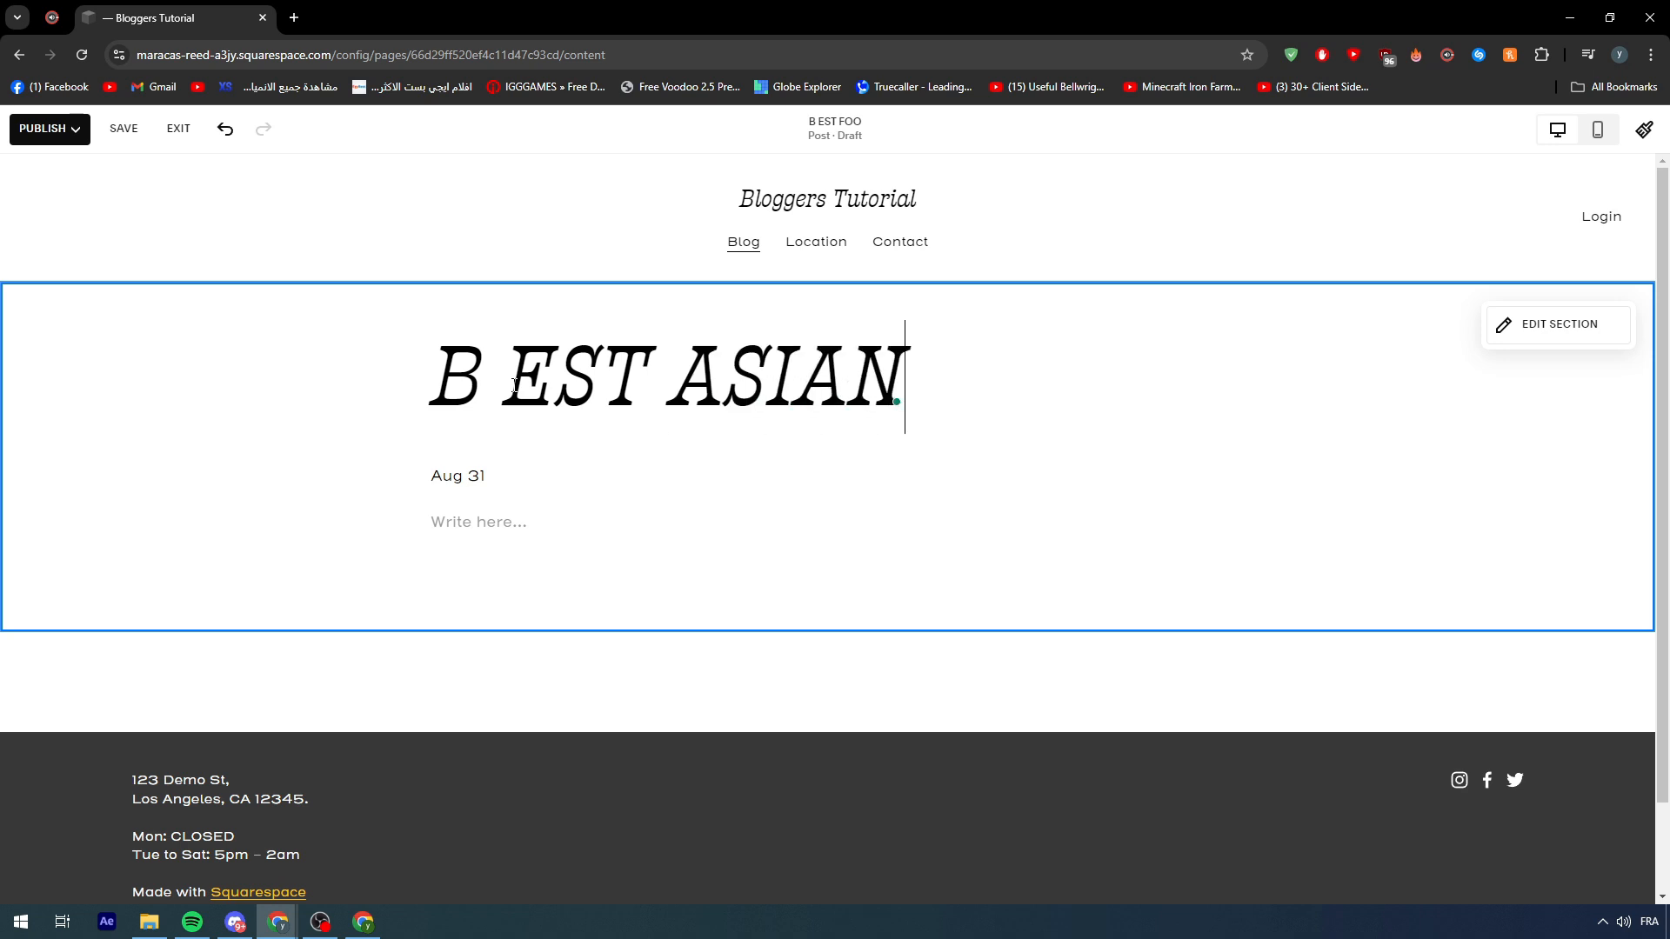
{"action": "type", "text": " FOOD RESTUA"}
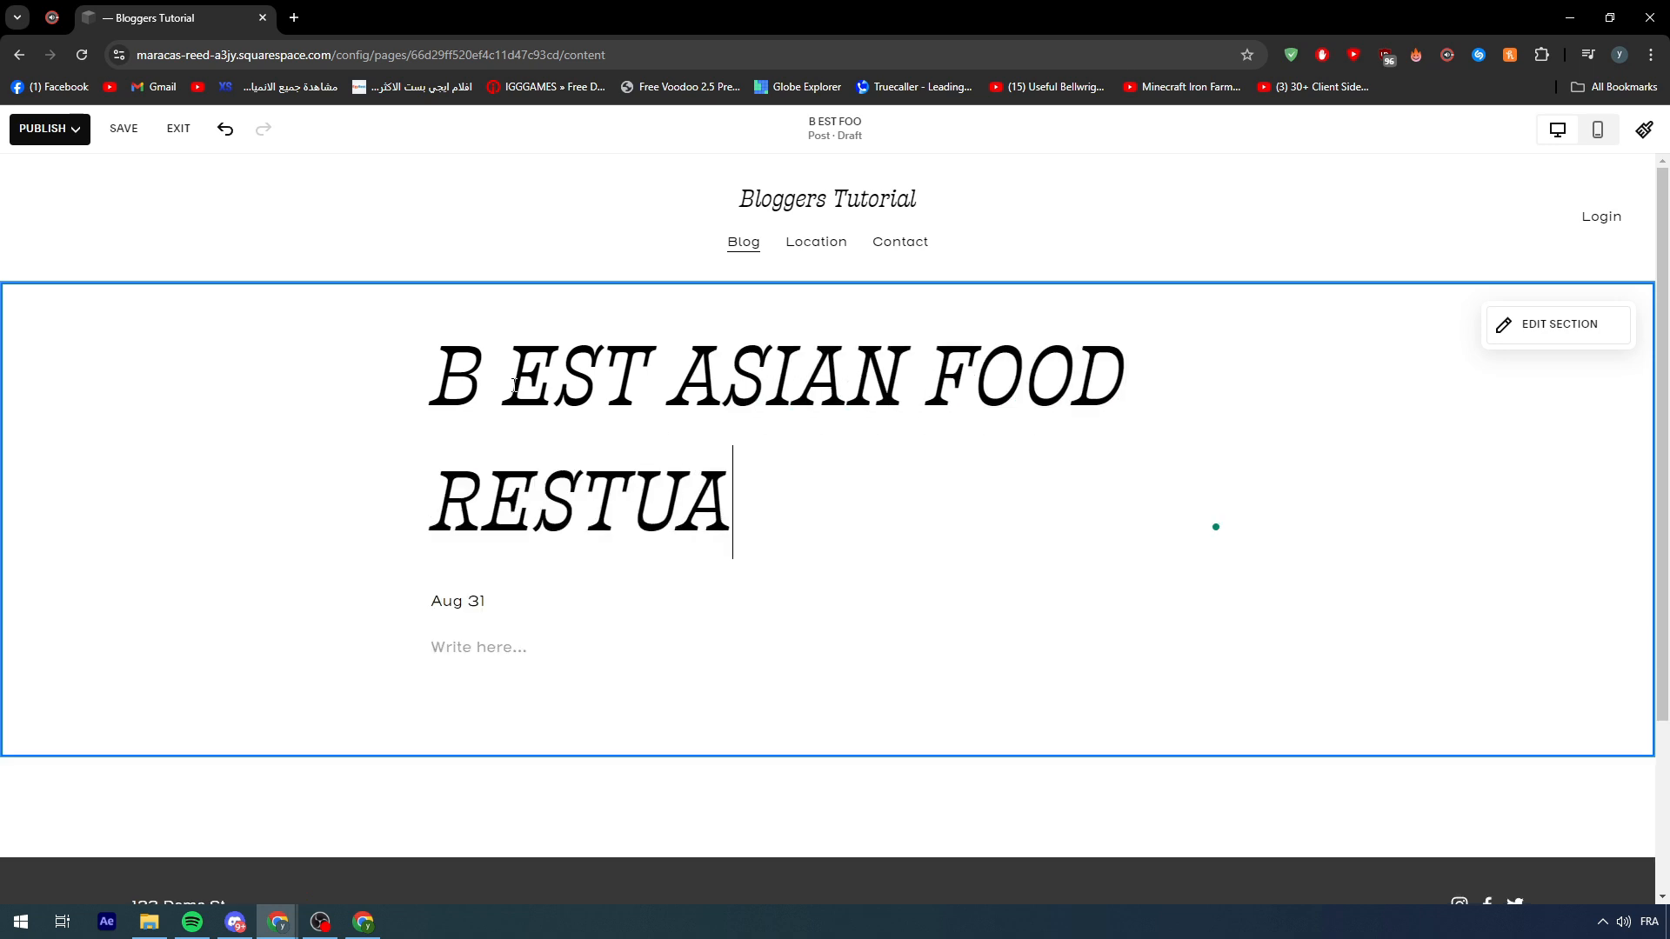
{"action": "key", "text": "BackSpace"}
{"action": "key", "text": "BackSpace"}
{"action": "type", "text": "AURANT"}
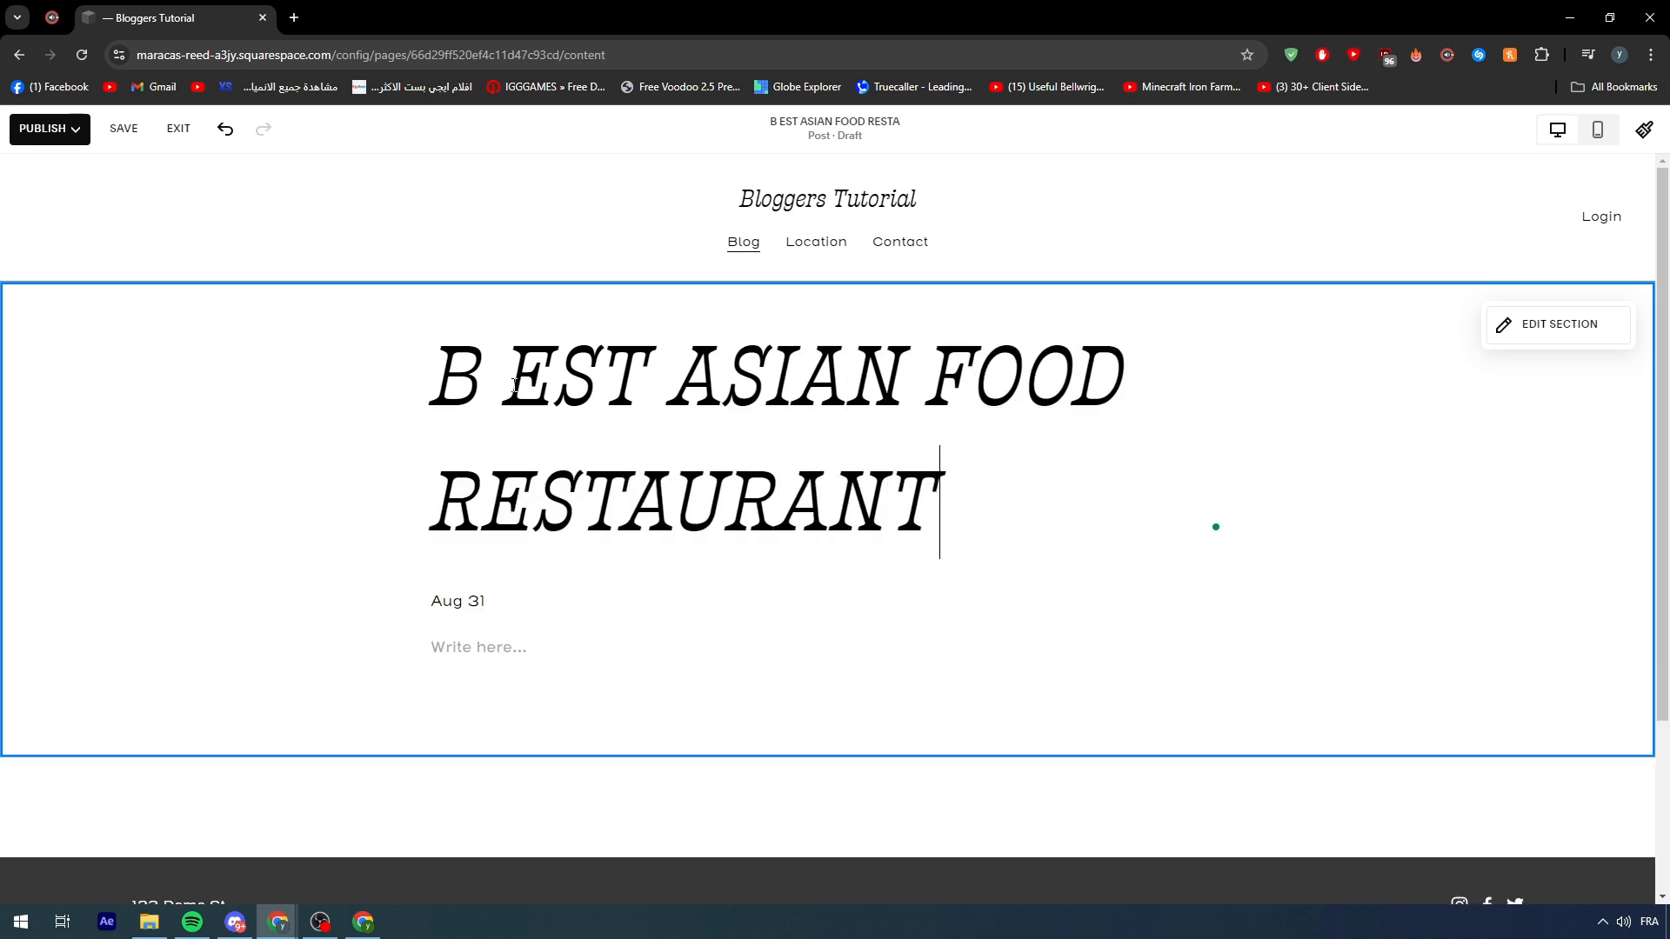
{"action": "type", "text": " IN GERMANY"}
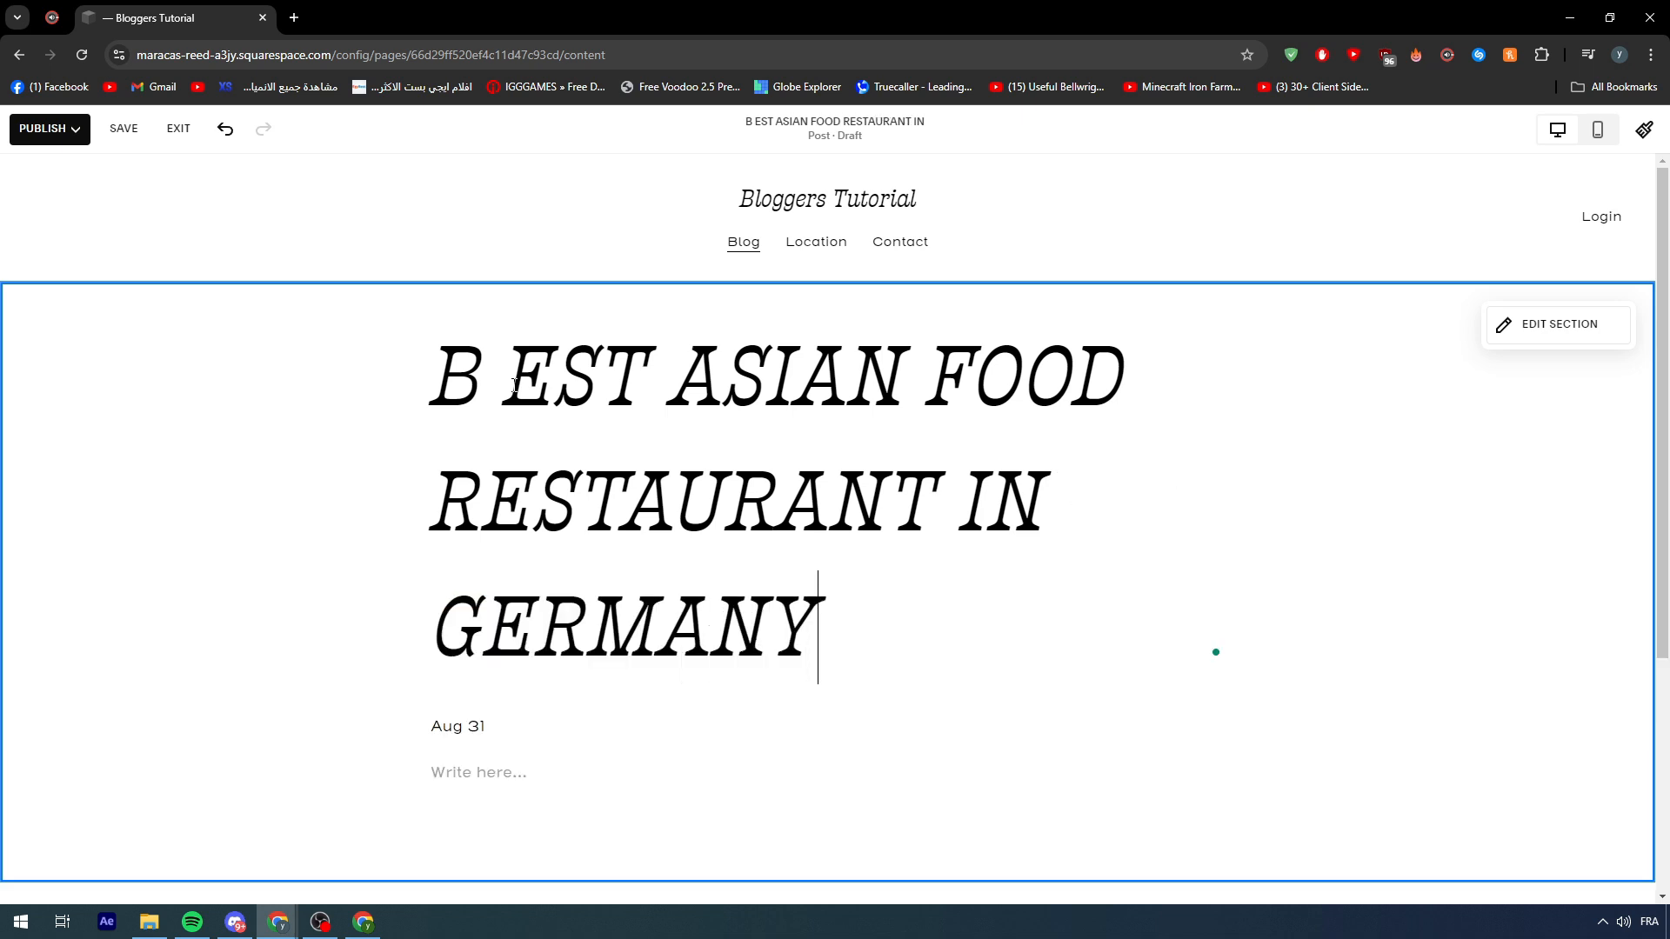
- Remove the stray space so the first word reads 'BEST', then select the whole title
{"action": "key", "text": "ctrl+a"}
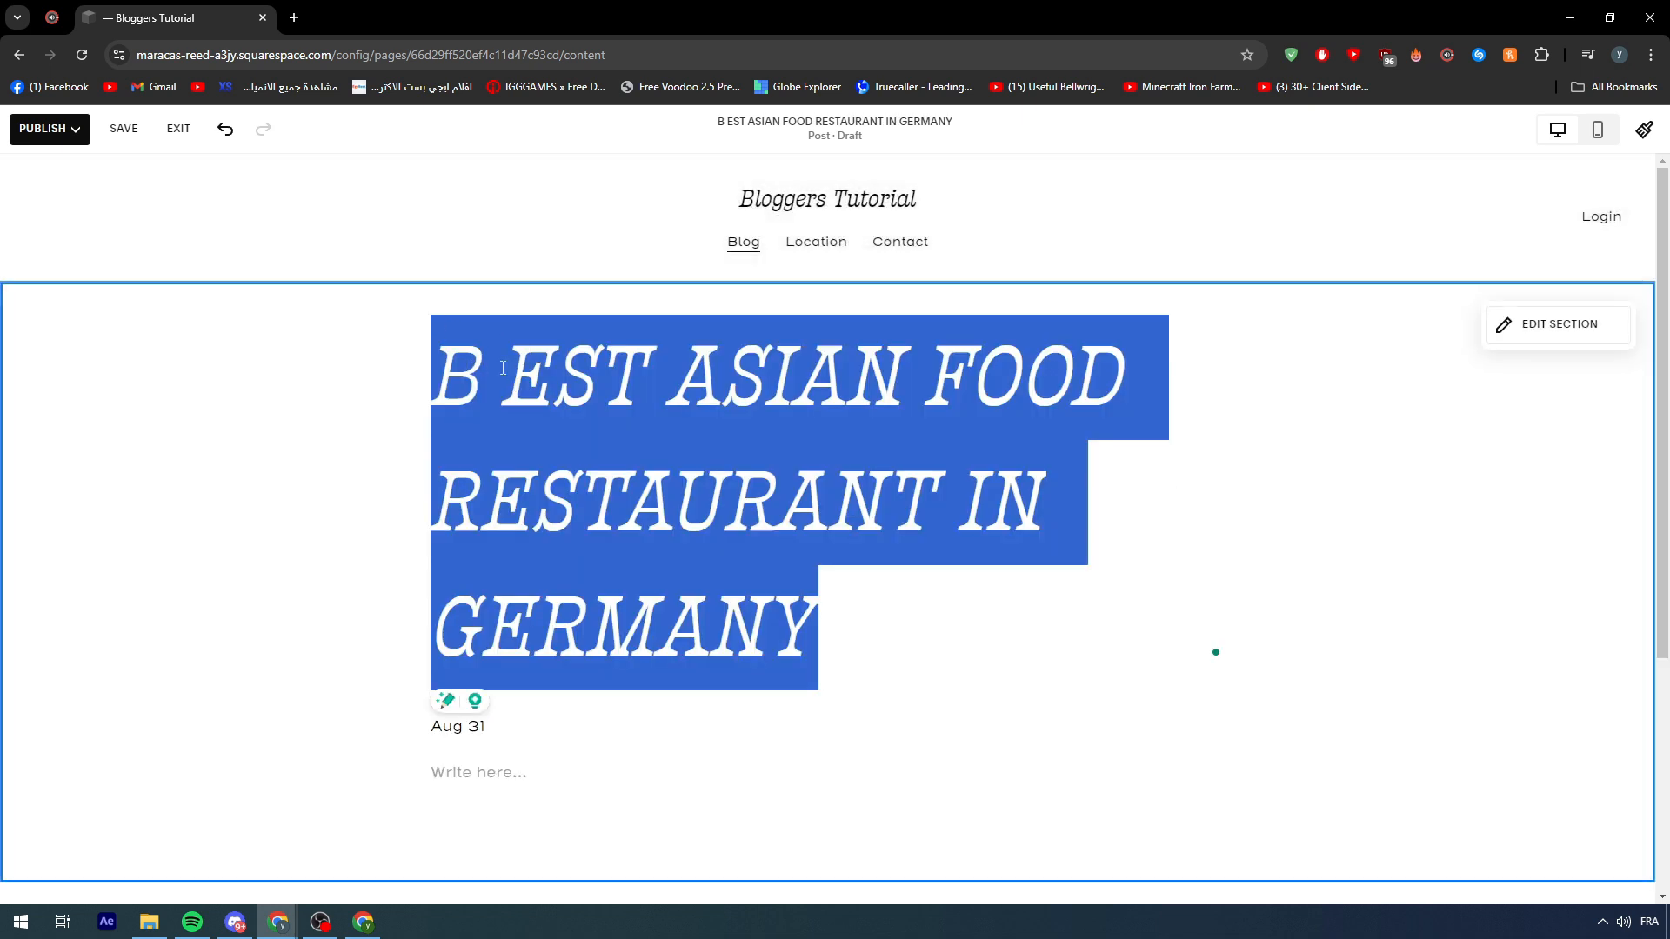
{"action": "left_click", "coordinate": [510, 375]}
{"action": "key", "text": "BackSpace"}
{"action": "key", "text": "ctrl+a"}
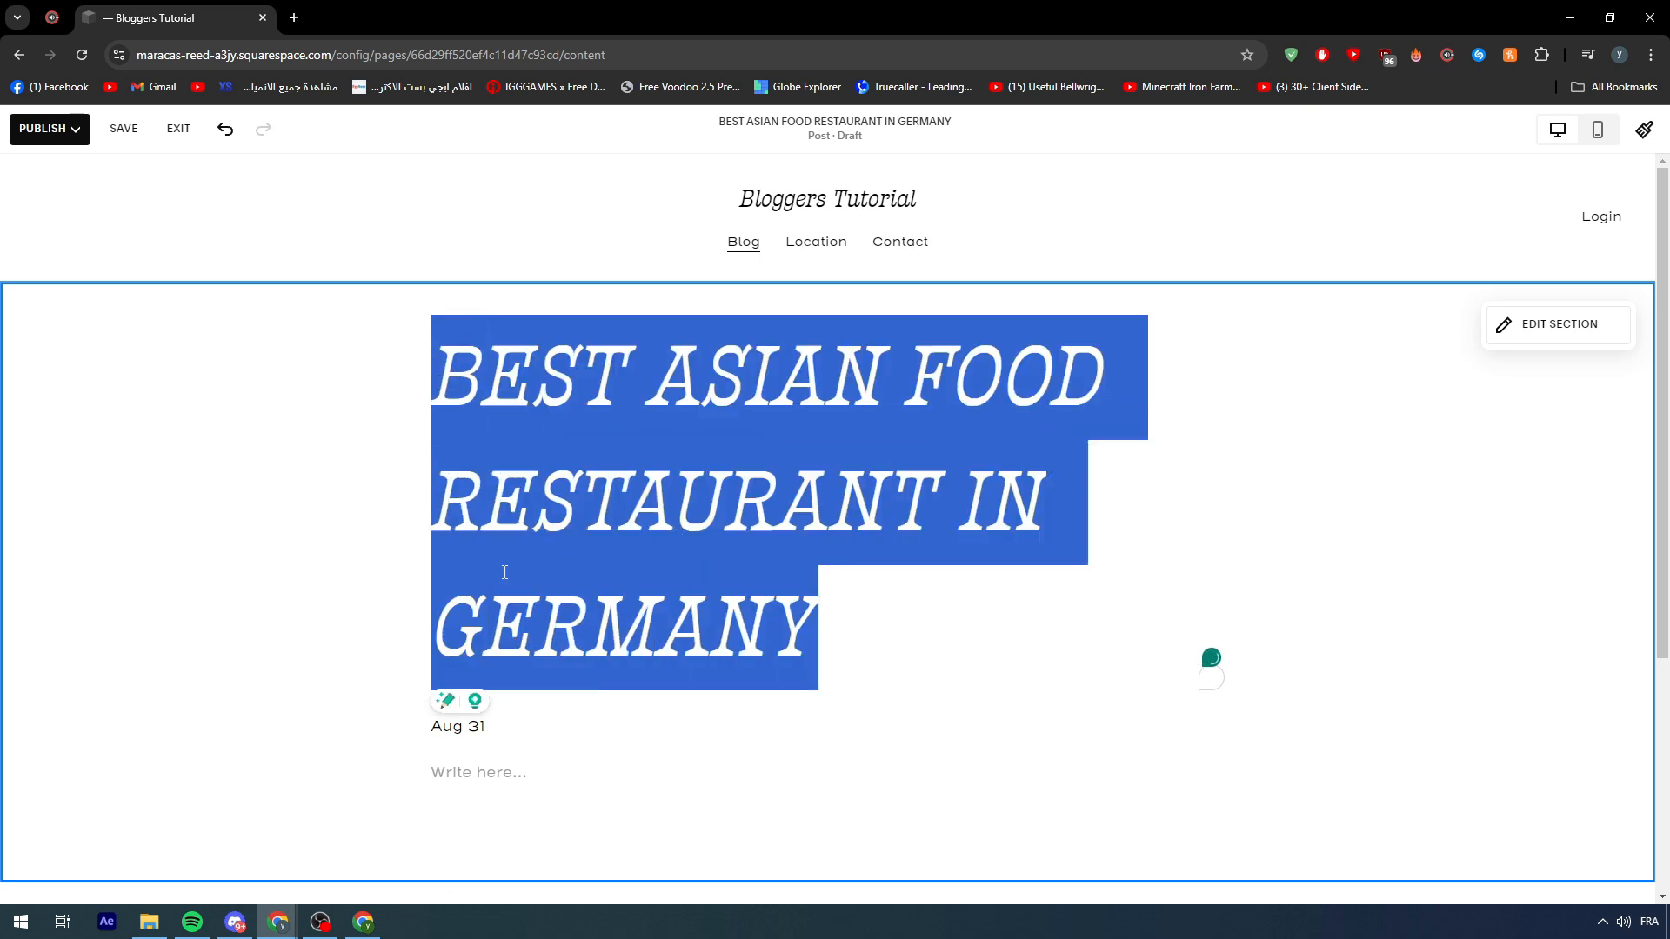
{"action": "left_click", "coordinate": [1071, 805]}
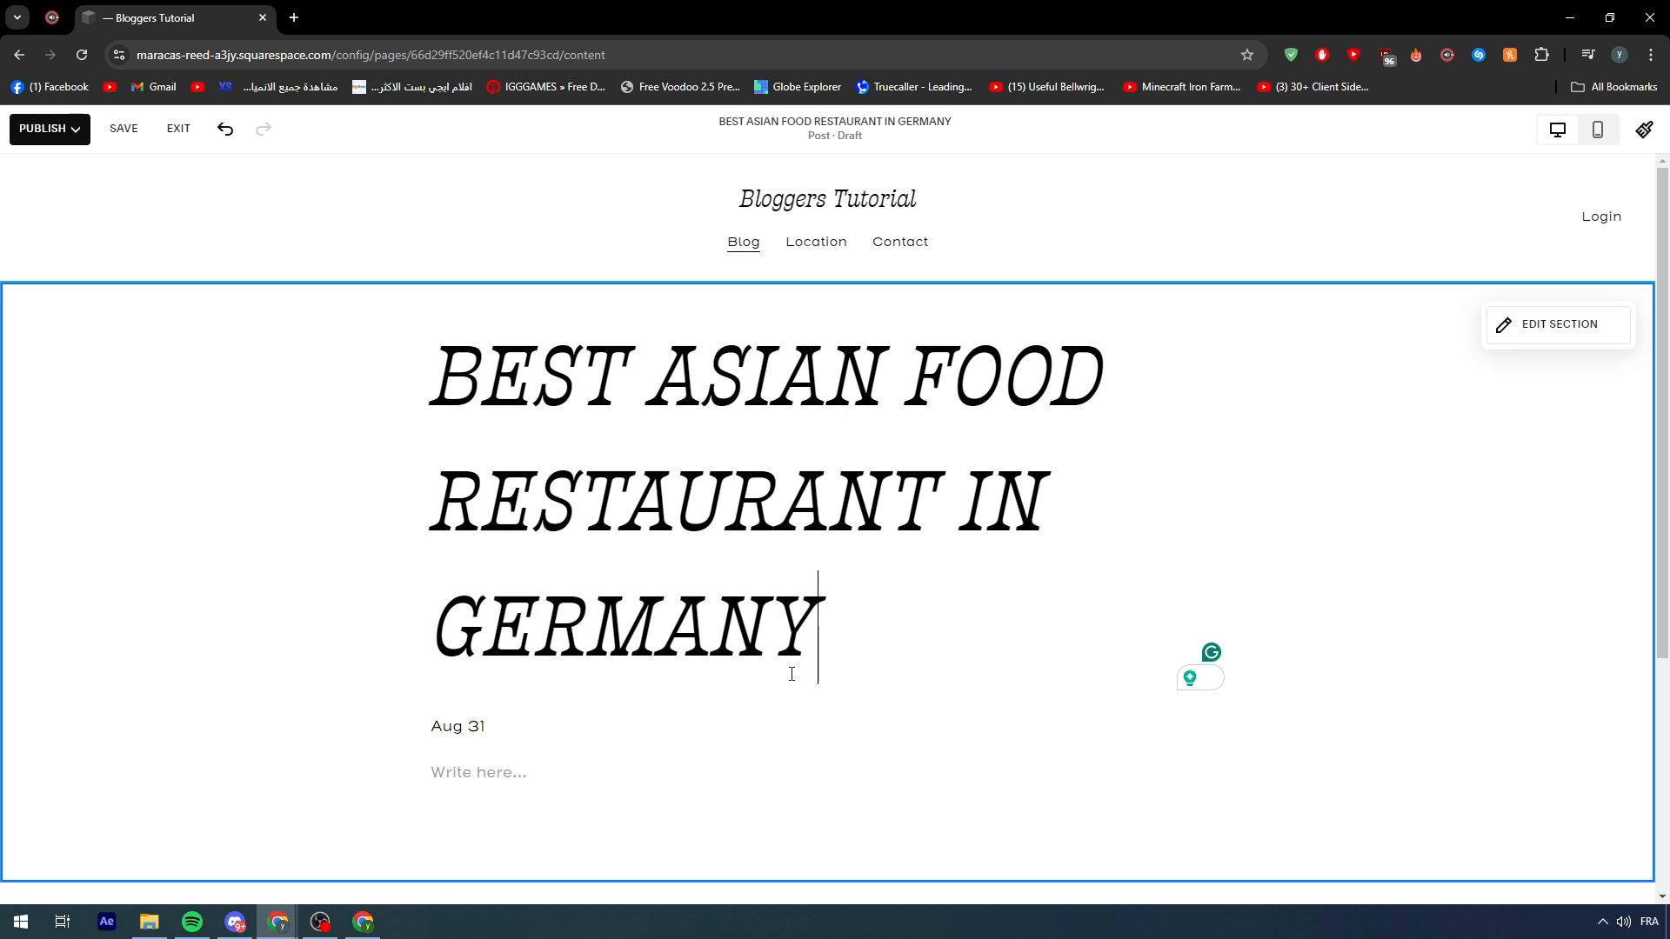
{"action": "key", "text": "ctrl+a"}
{"action": "left_click", "coordinate": [548, 767]}
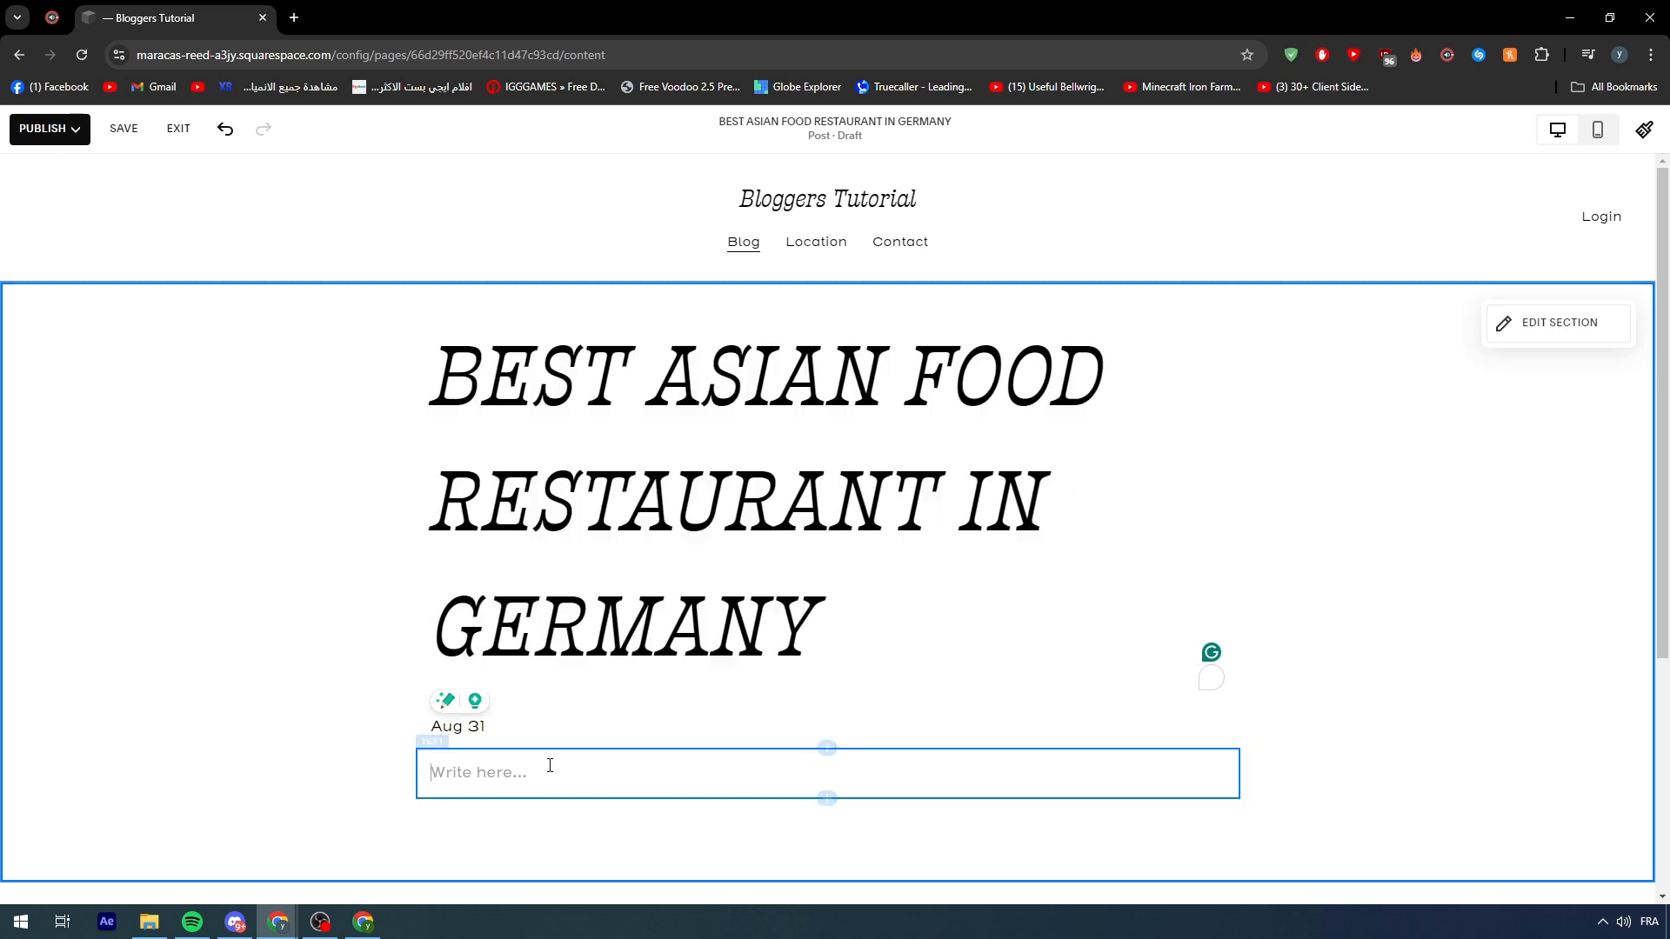
{"action": "triple_click", "coordinate": [667, 583]}
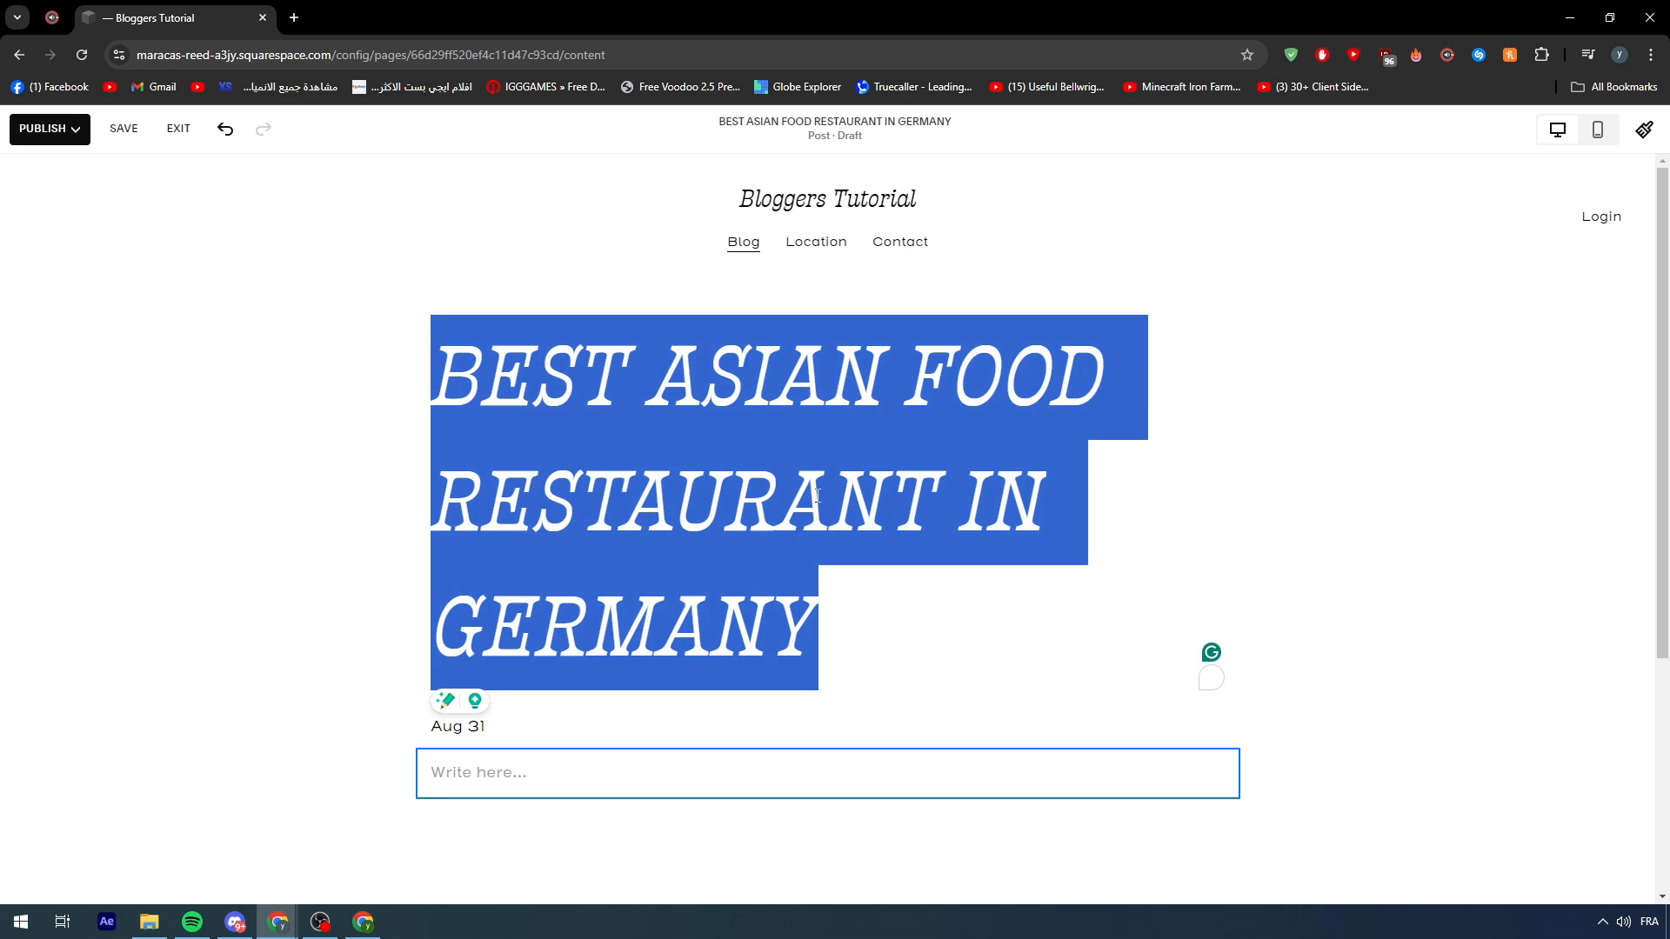
- Review the Blog Post Settings sections: Options, Status, SEO, Social Image, Share and Location
{"action": "left_click", "coordinate": [474, 731]}
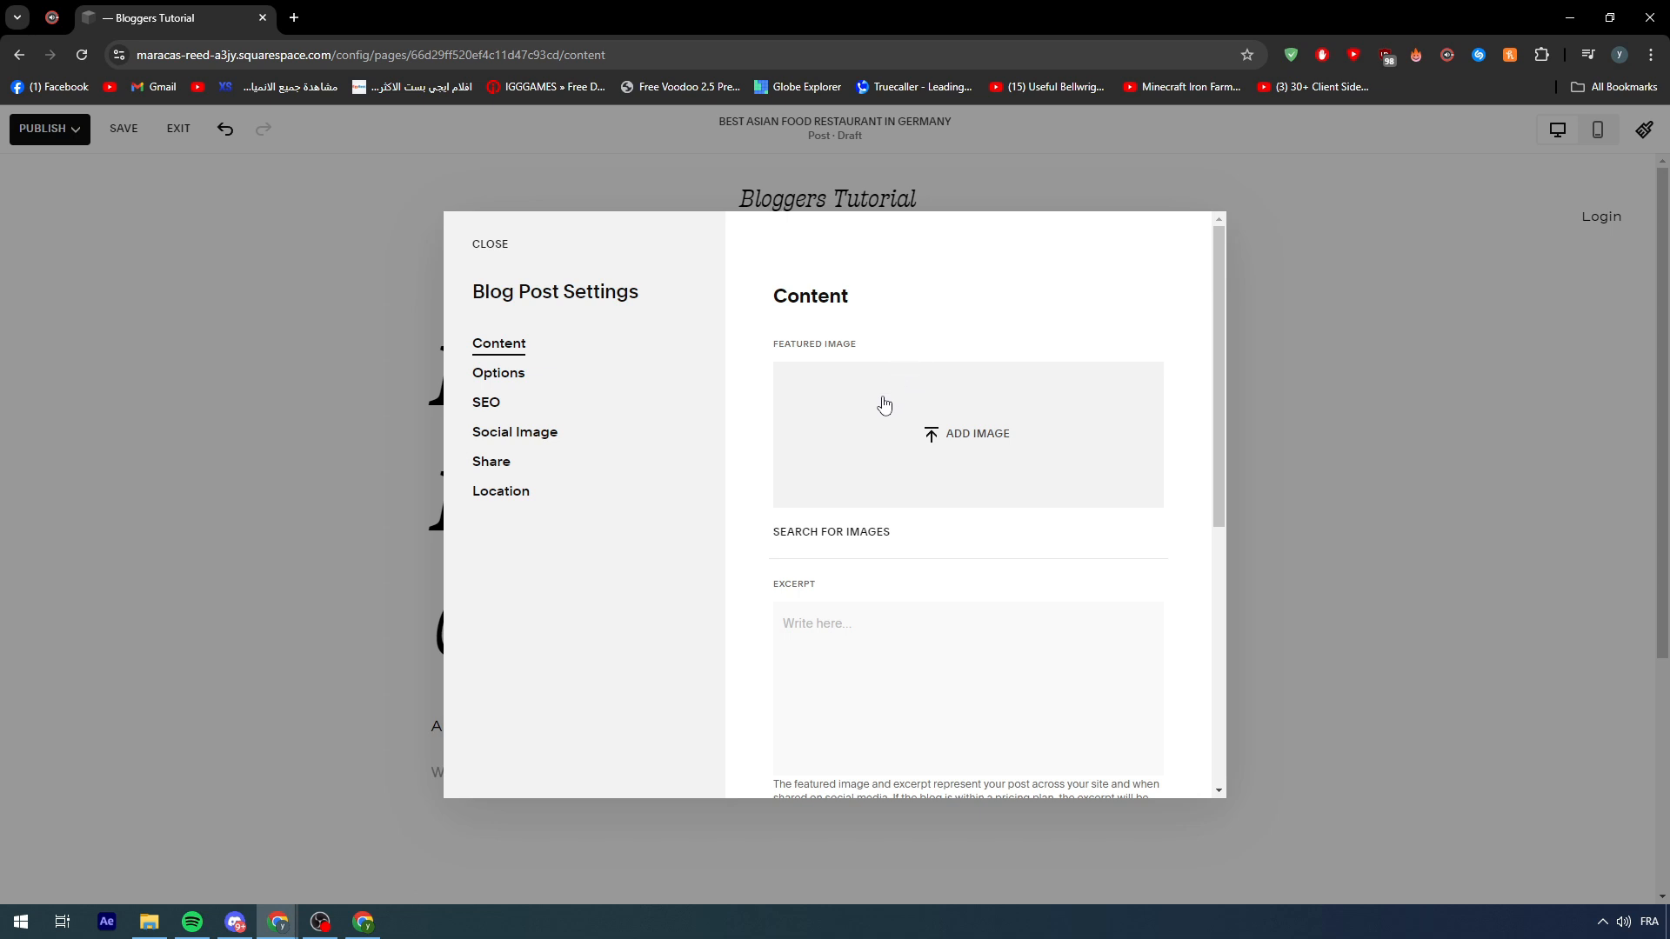
{"action": "scroll", "coordinate": [883, 405], "scroll_direction": "down", "scroll_amount": 5}
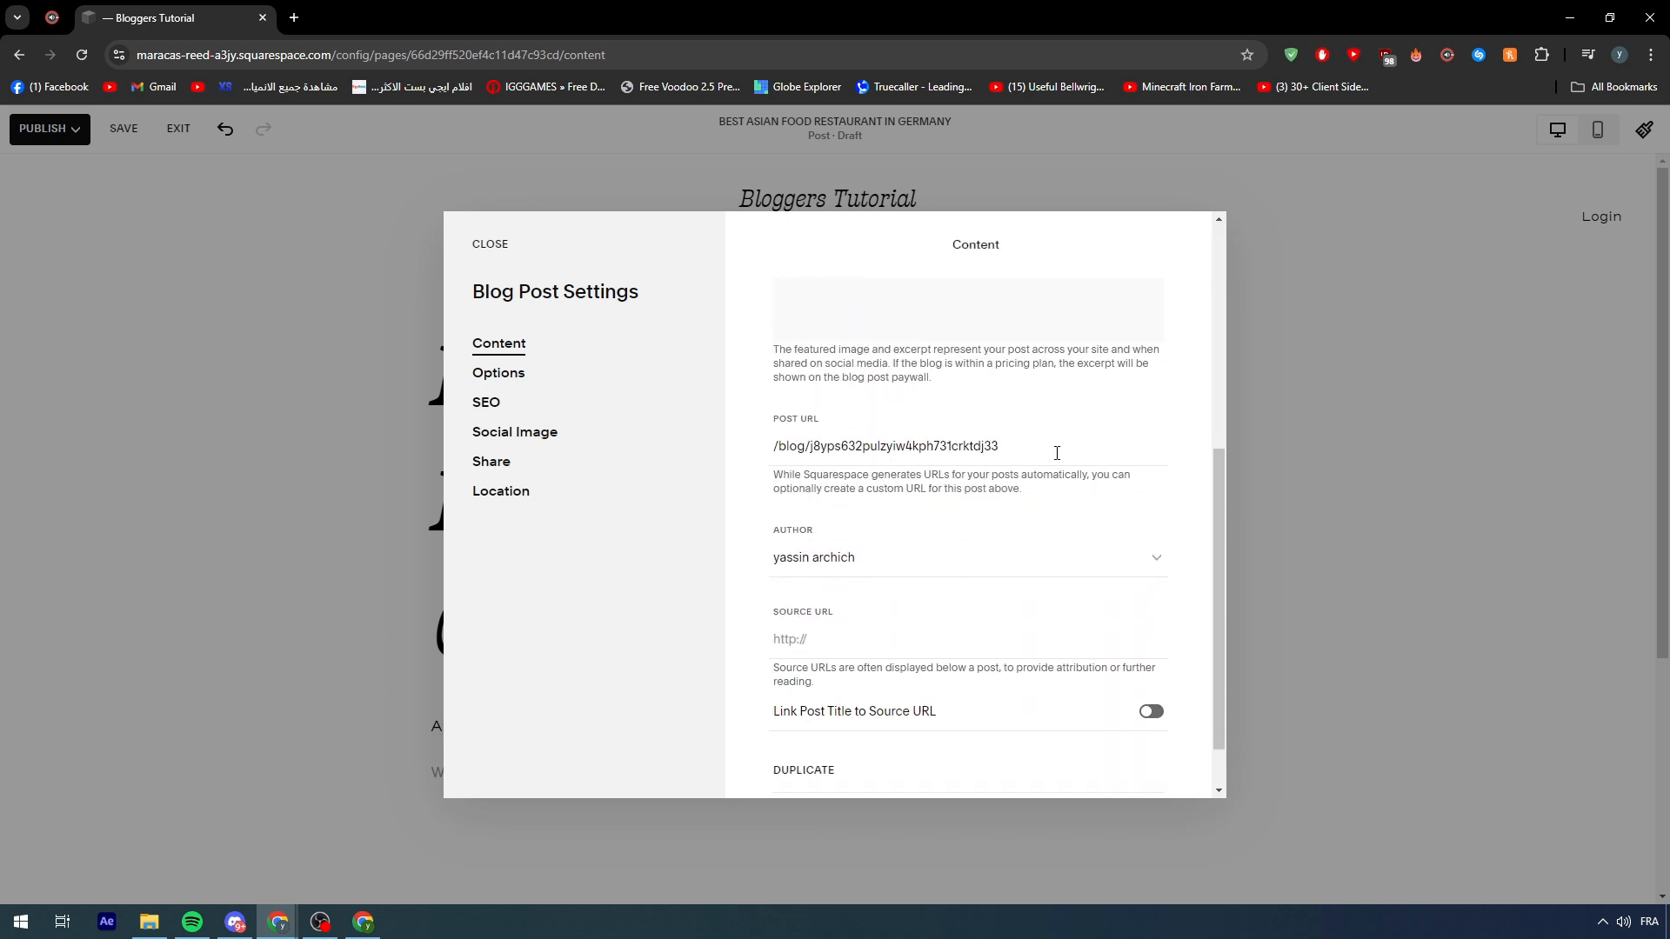
{"action": "scroll", "coordinate": [956, 470], "scroll_direction": "down", "scroll_amount": 1}
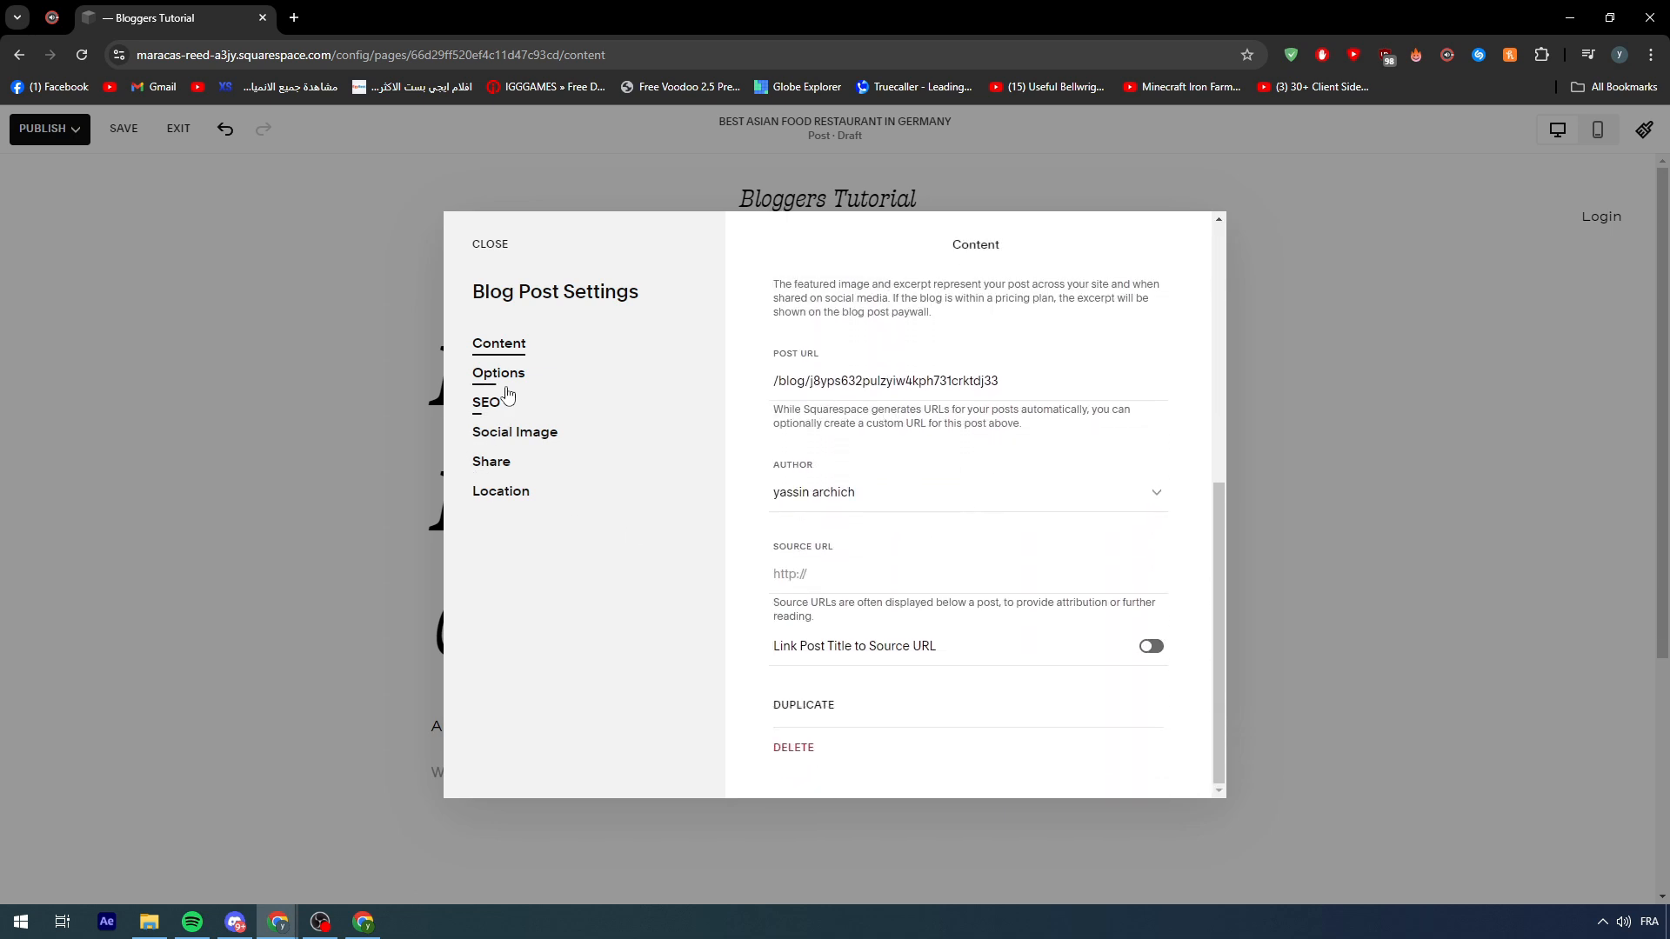
{"action": "left_click_drag", "start_coordinate": [510, 383], "coordinate": [525, 397]}
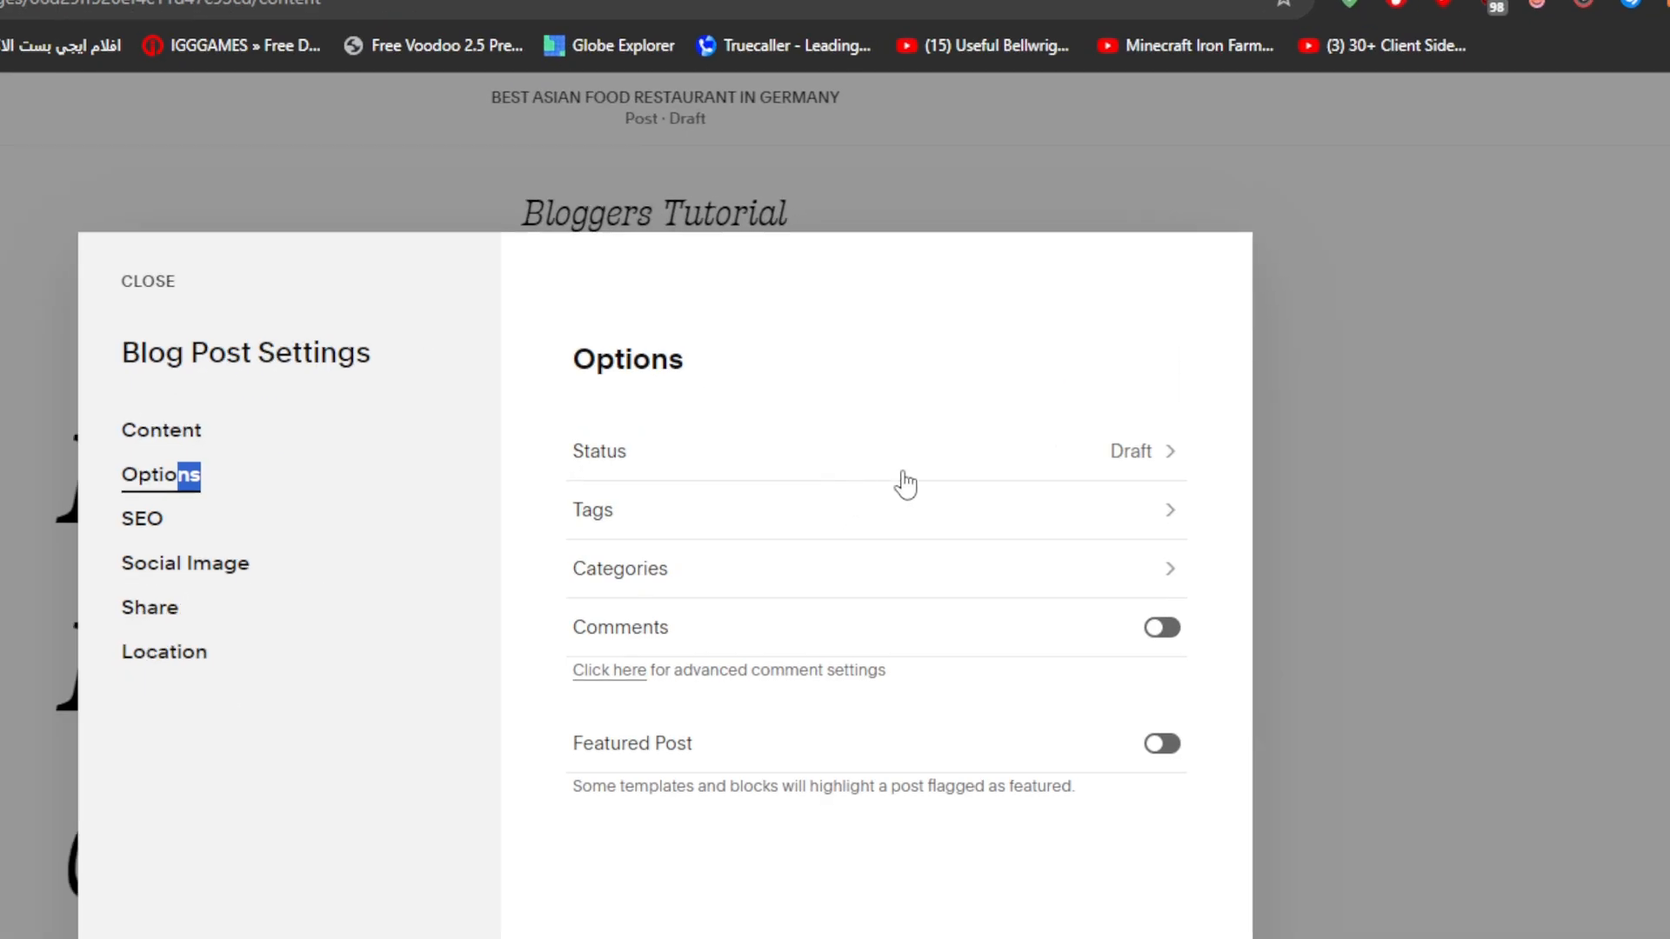
{"action": "left_click", "coordinate": [905, 476]}
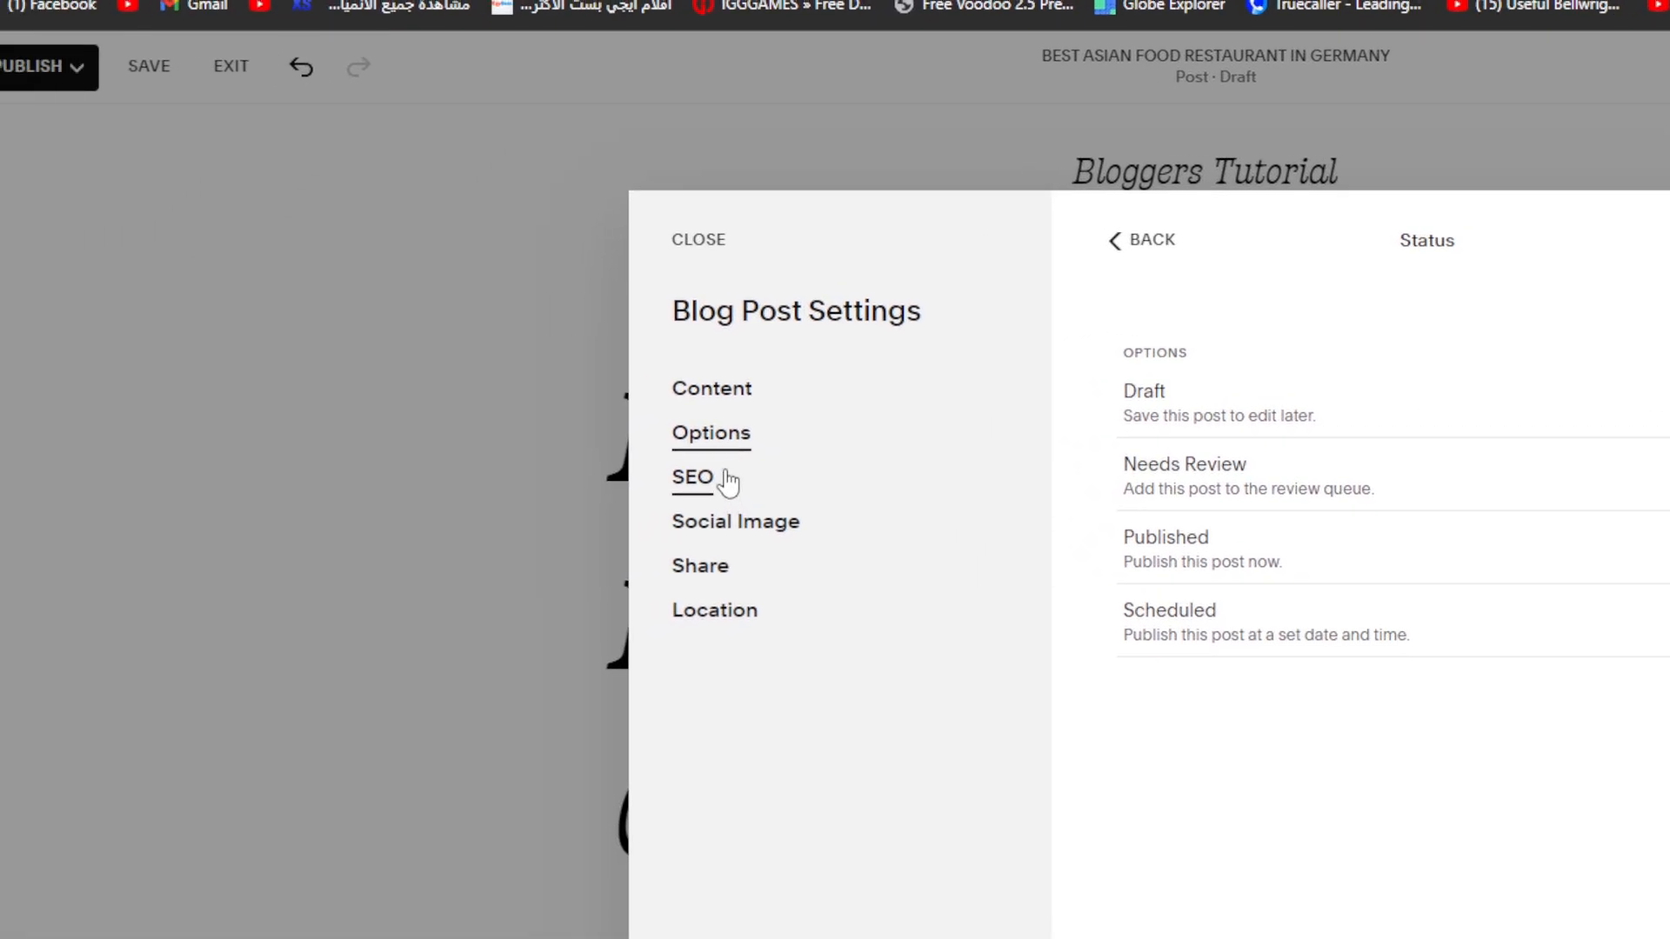
{"action": "left_click", "coordinate": [307, 523]}
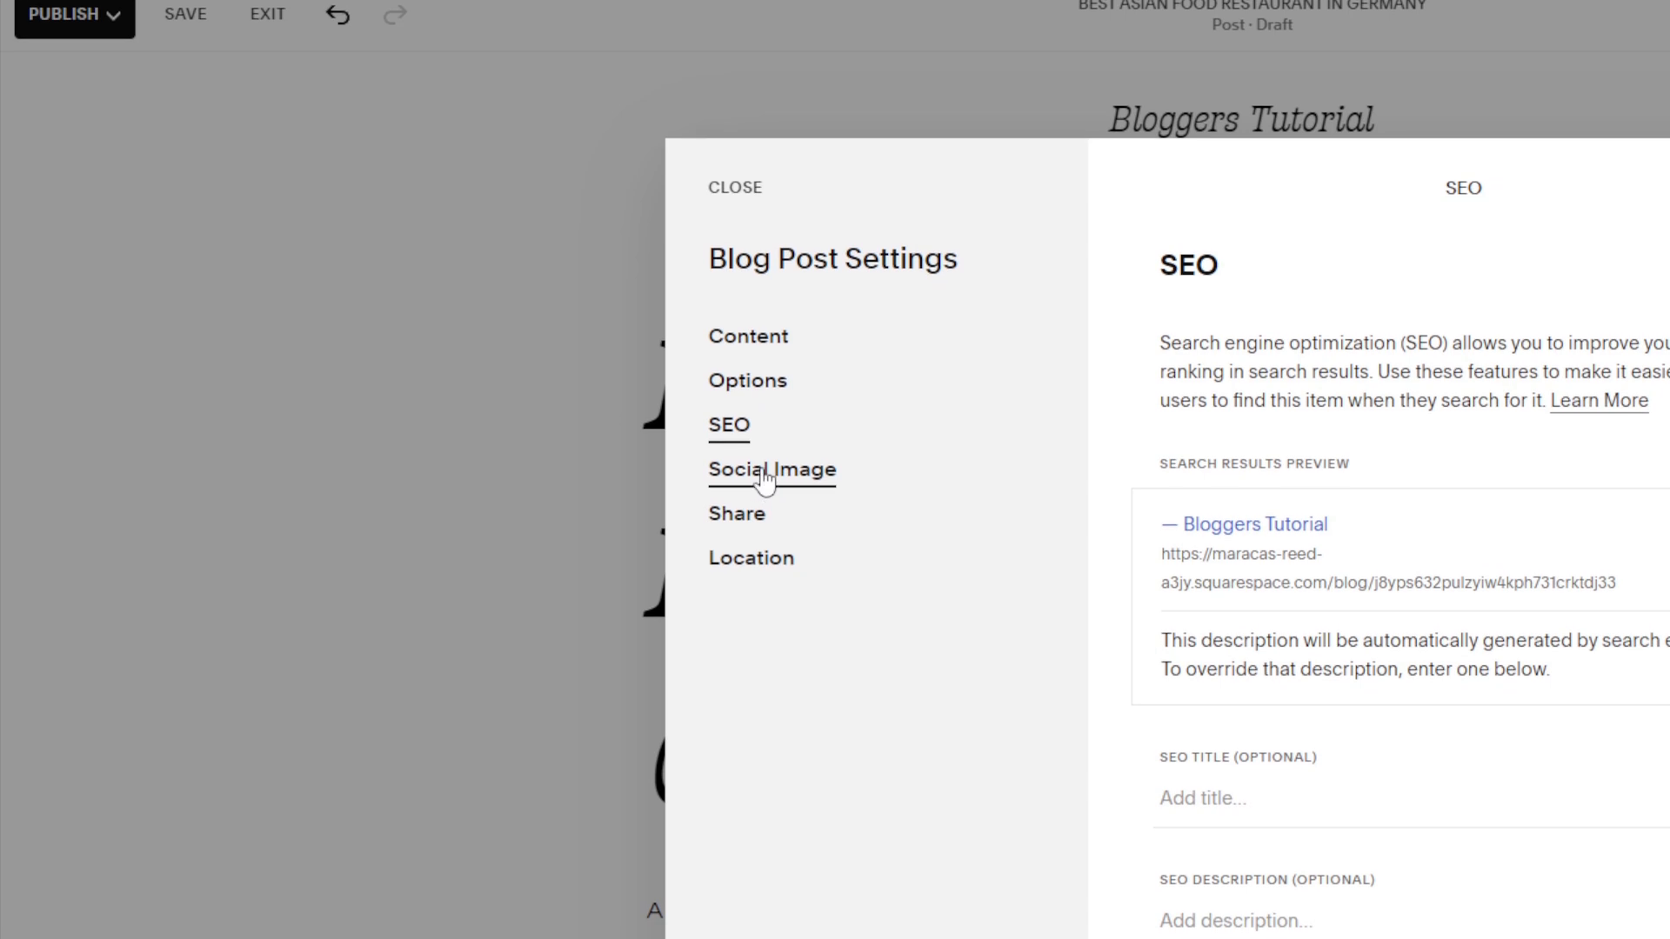
{"action": "left_click", "coordinate": [764, 480]}
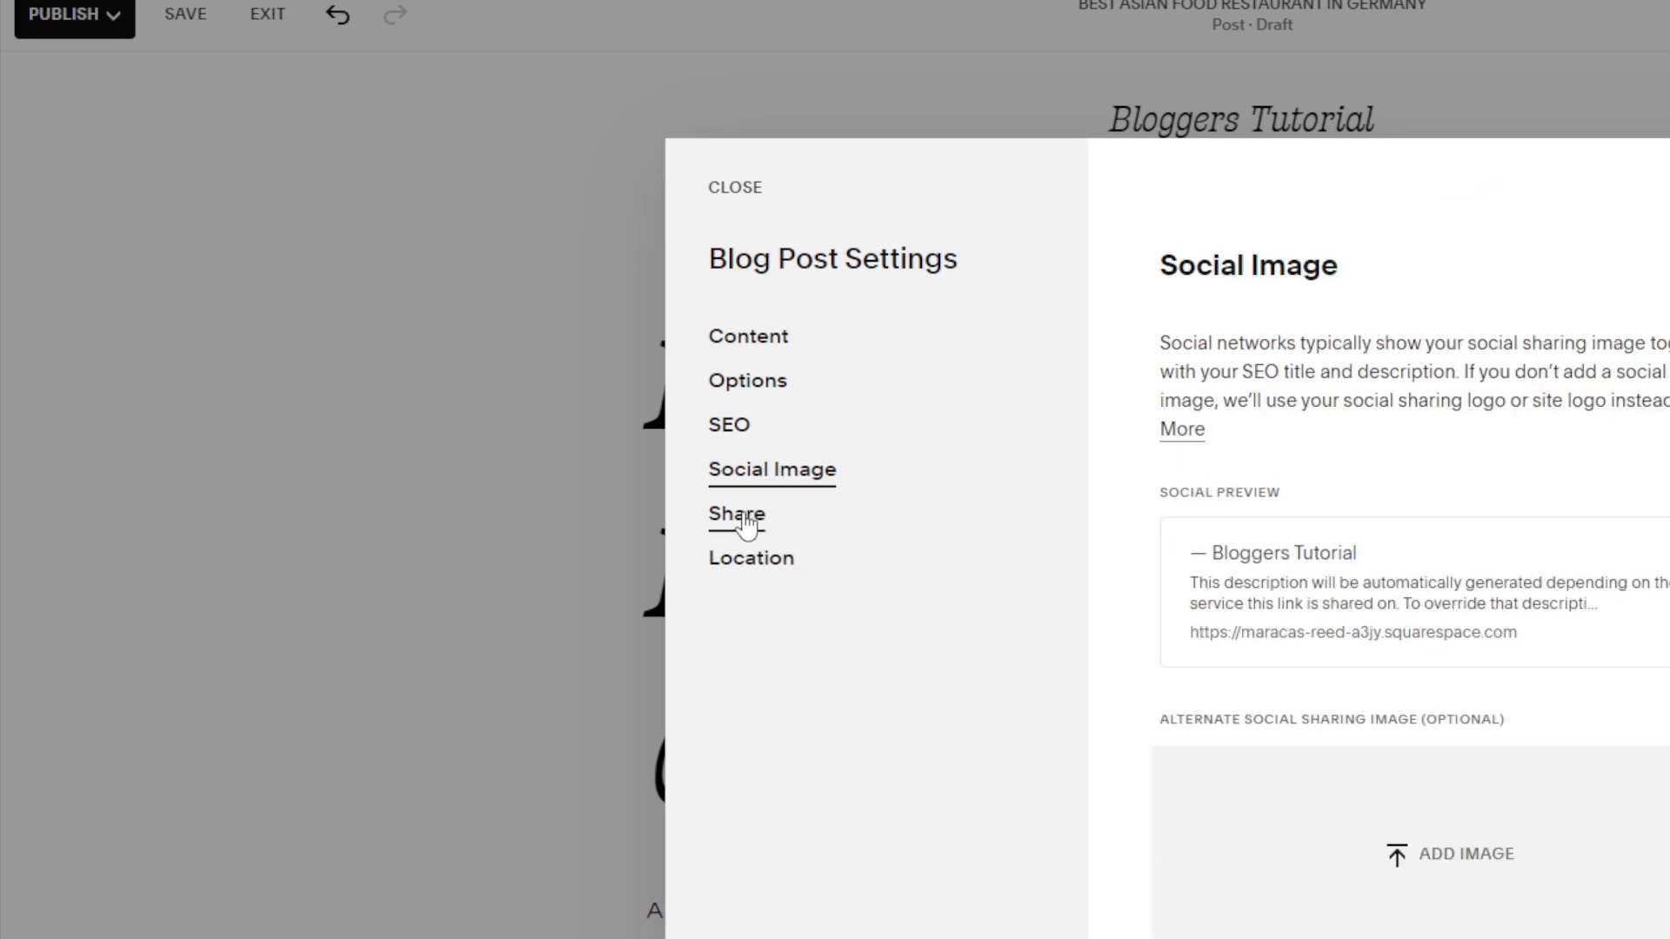
{"action": "left_click", "coordinate": [746, 526]}
{"action": "left_click", "coordinate": [745, 570]}
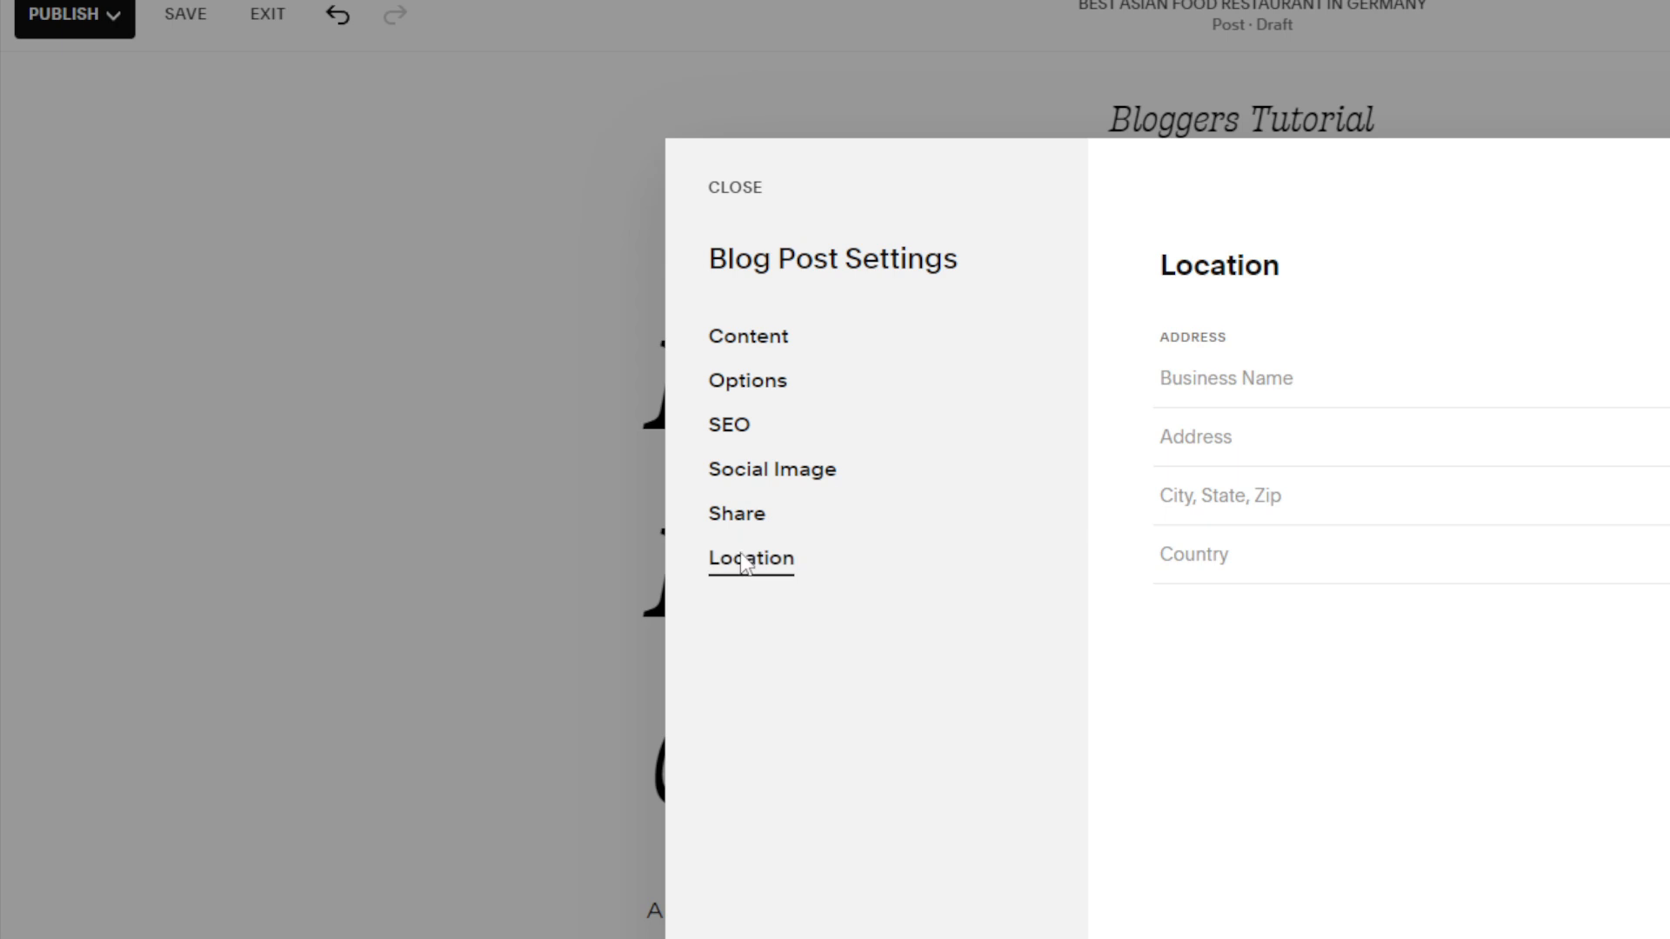
{"action": "left_click", "coordinate": [753, 187]}
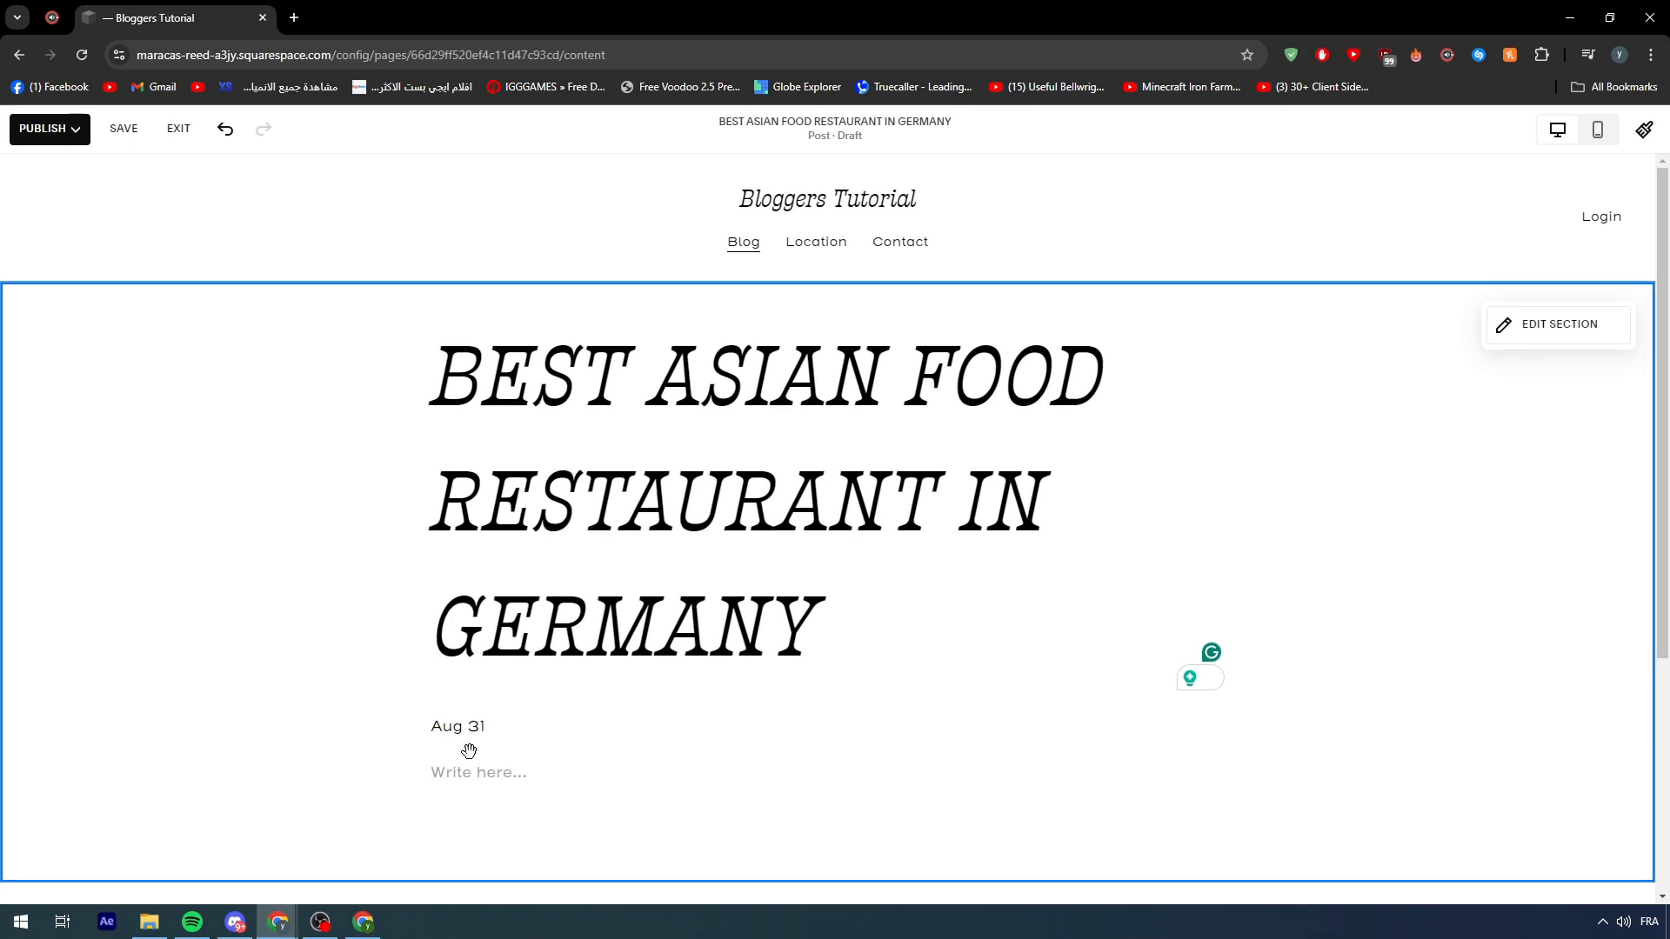
- Write the placeholder line 'AZEAZEAZEAZEAZE' in the post body below the date
{"action": "left_click", "coordinate": [480, 770]}
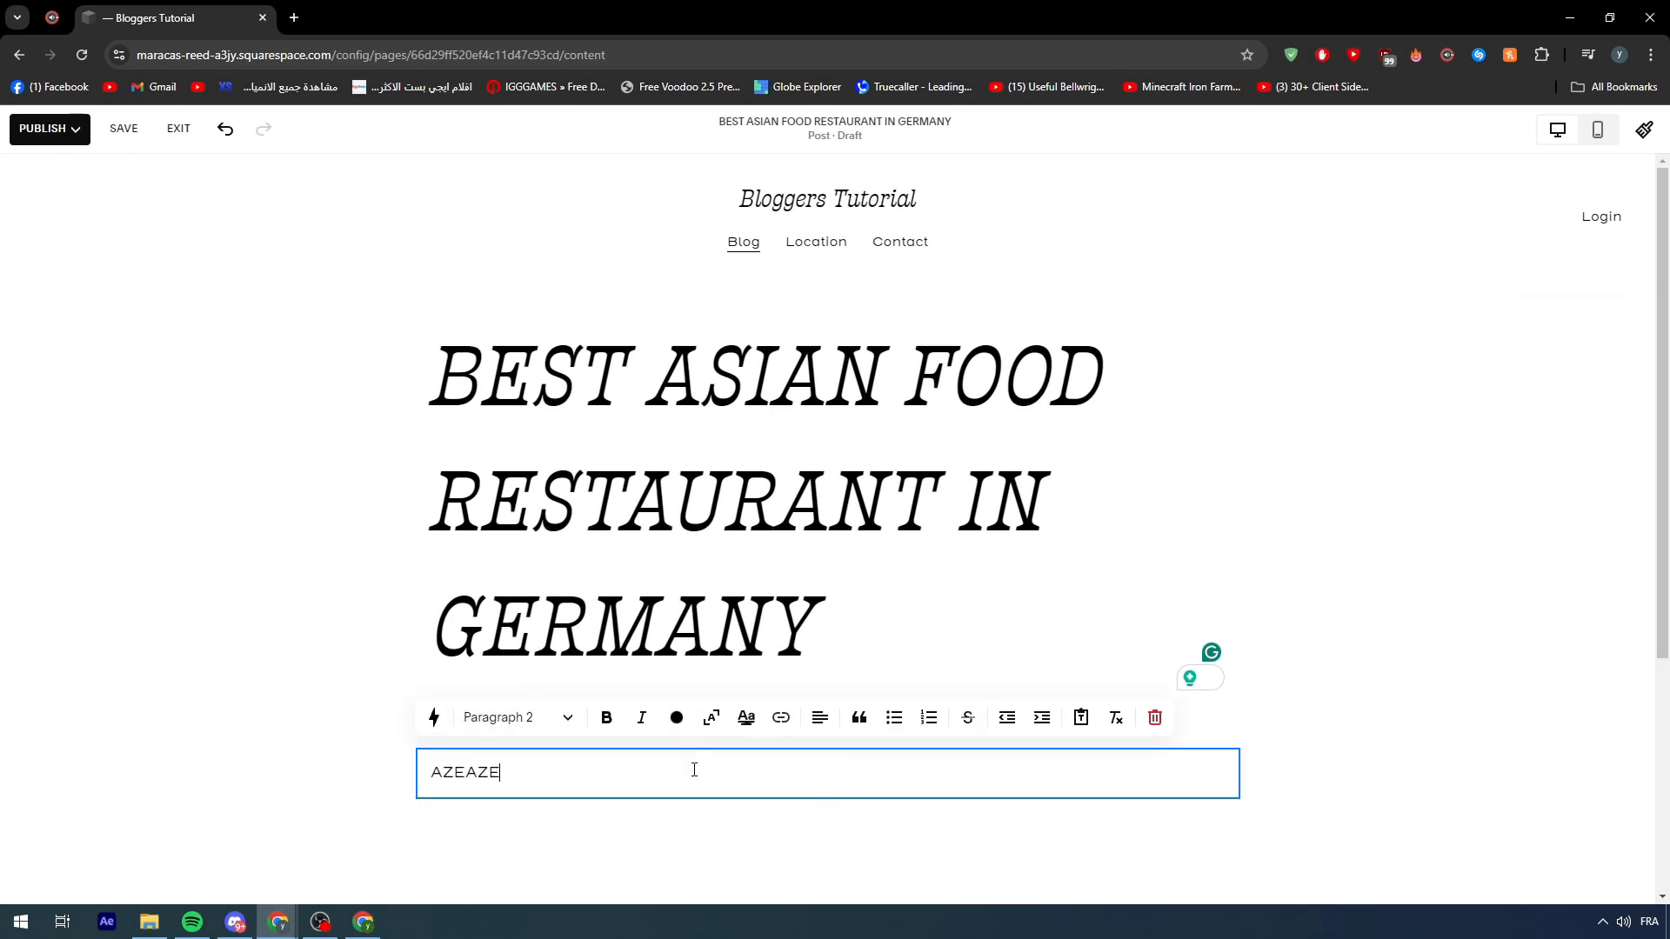
{"action": "left_click", "coordinate": [738, 837]}
{"action": "scroll", "coordinate": [850, 832], "scroll_direction": "down", "scroll_amount": 3}
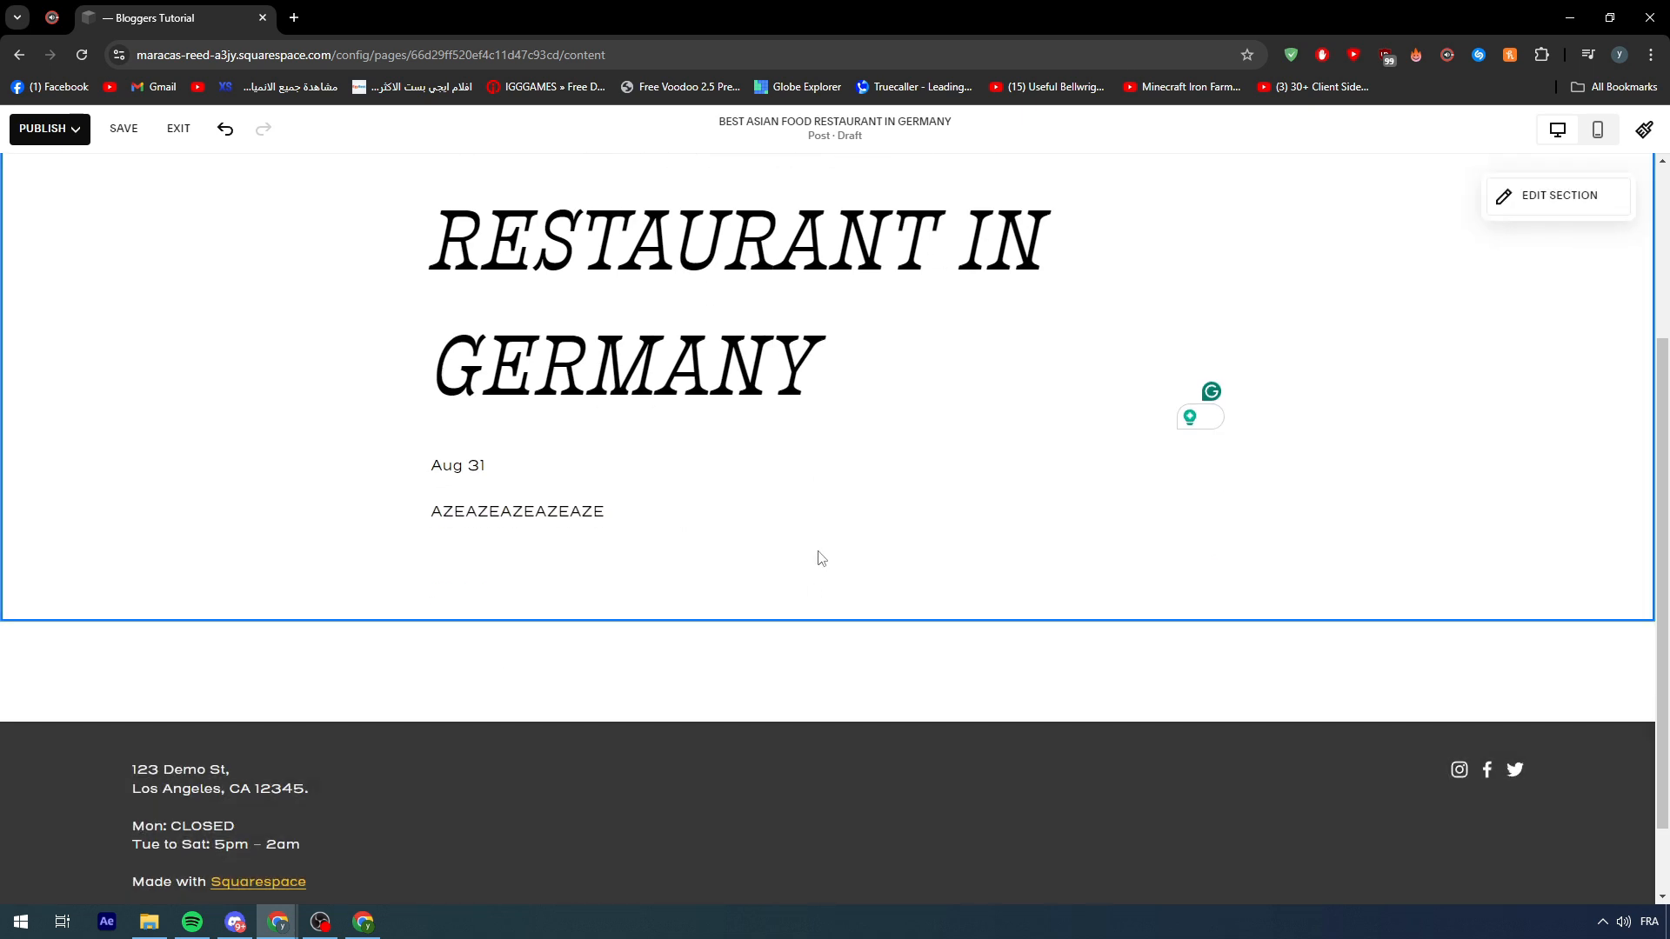
- Add an empty Image block below the body text
{"action": "left_click", "coordinate": [827, 539]}
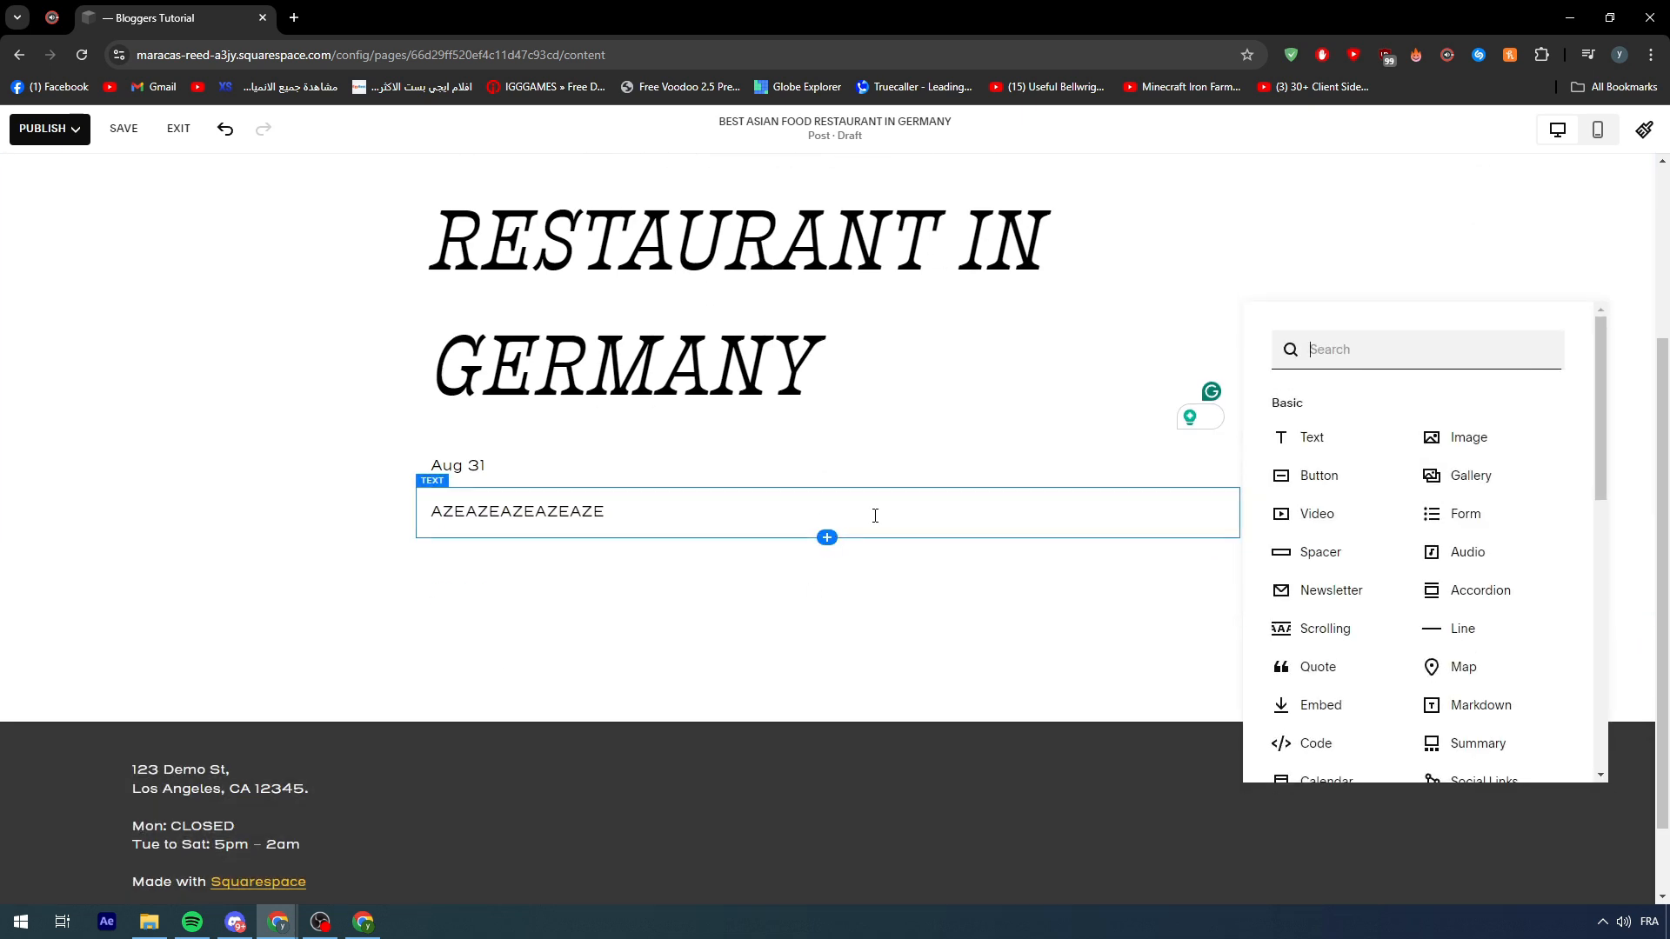
{"action": "left_click", "coordinate": [1435, 439]}
{"action": "scroll", "coordinate": [727, 652], "scroll_direction": "down", "scroll_amount": 2}
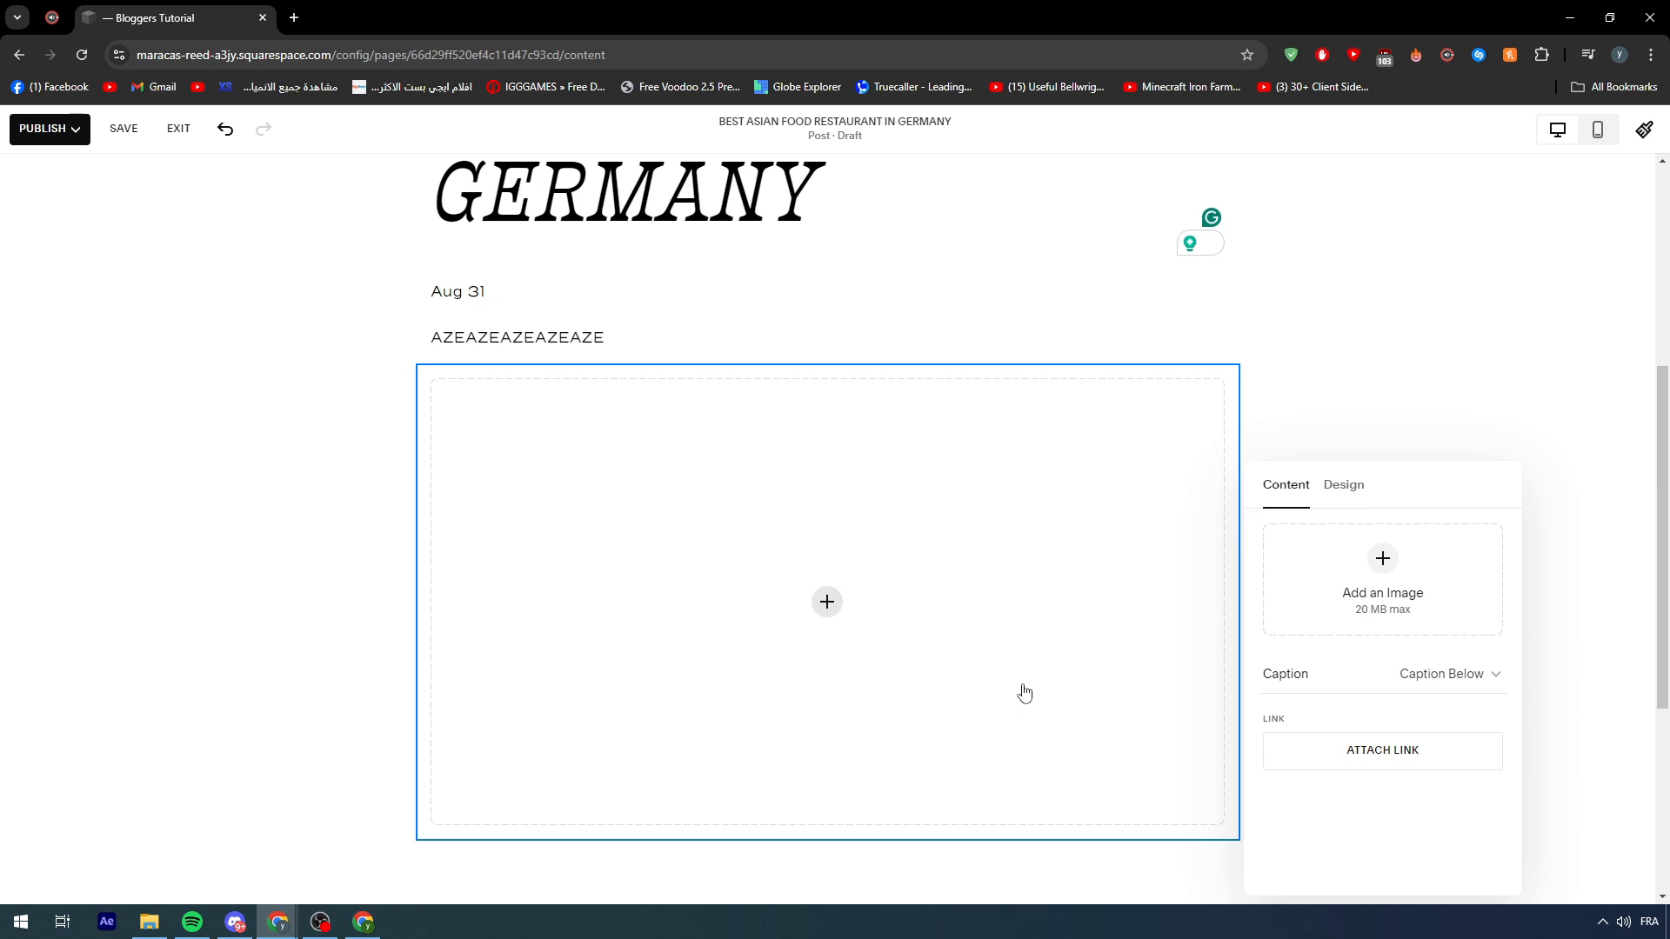
{"action": "scroll", "coordinate": [932, 681], "scroll_direction": "down", "scroll_amount": 2}
{"action": "scroll", "coordinate": [884, 658], "scroll_direction": "up", "scroll_amount": 3}
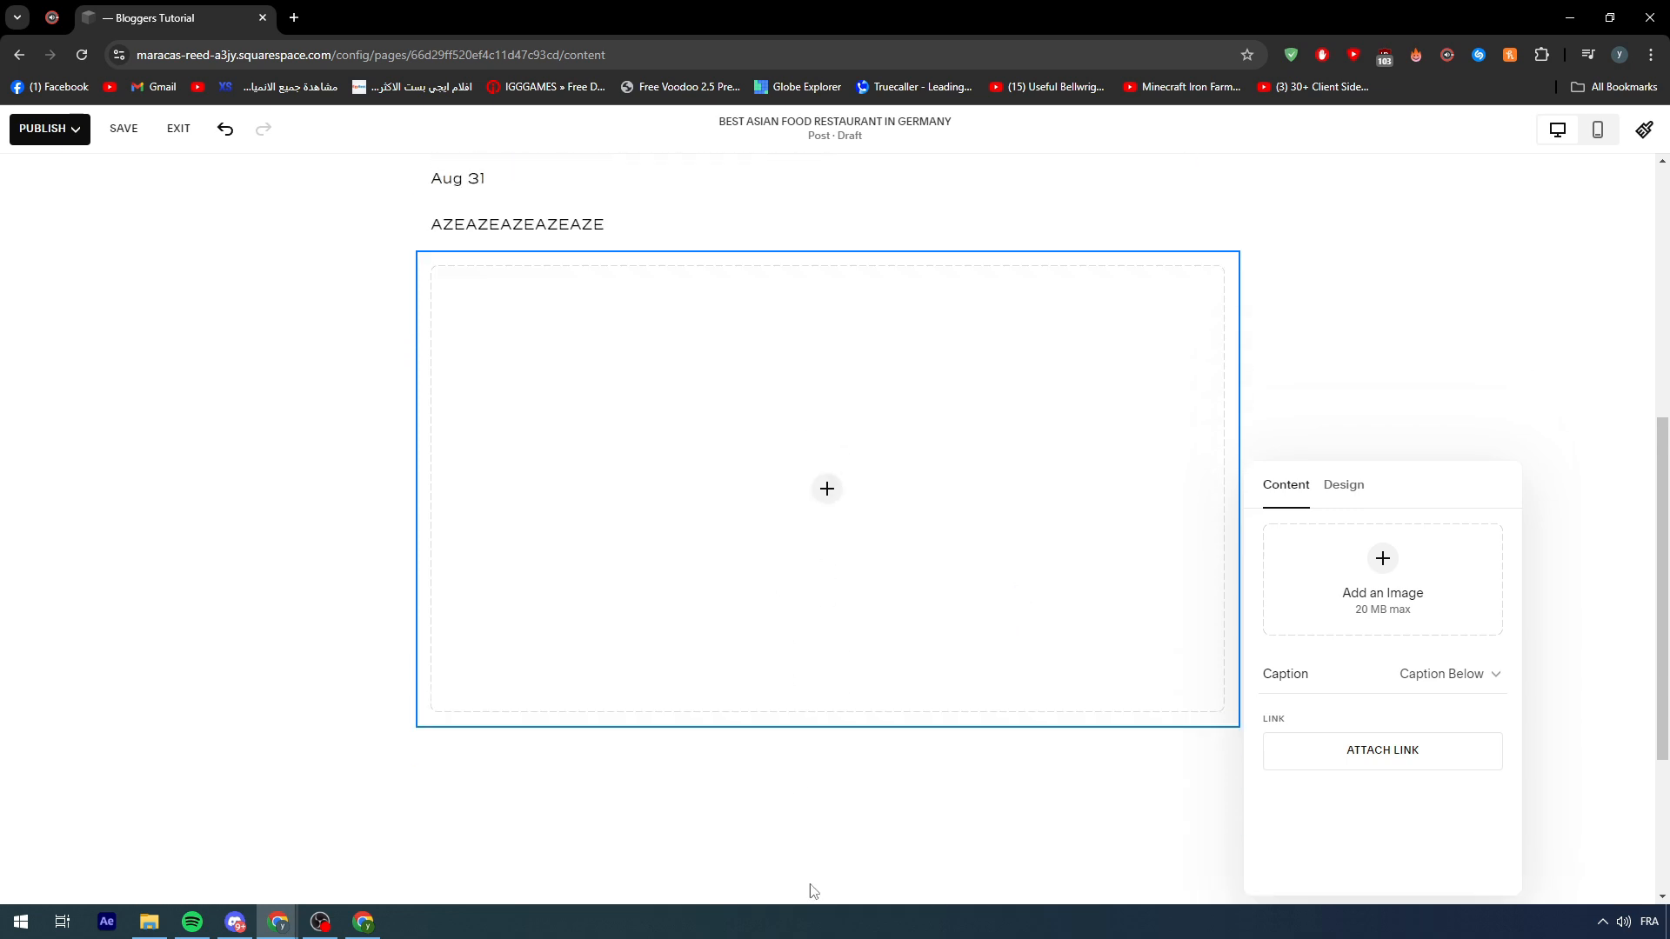
{"action": "scroll", "coordinate": [884, 659], "scroll_direction": "down", "scroll_amount": 5}
{"action": "left_click", "coordinate": [859, 636]}
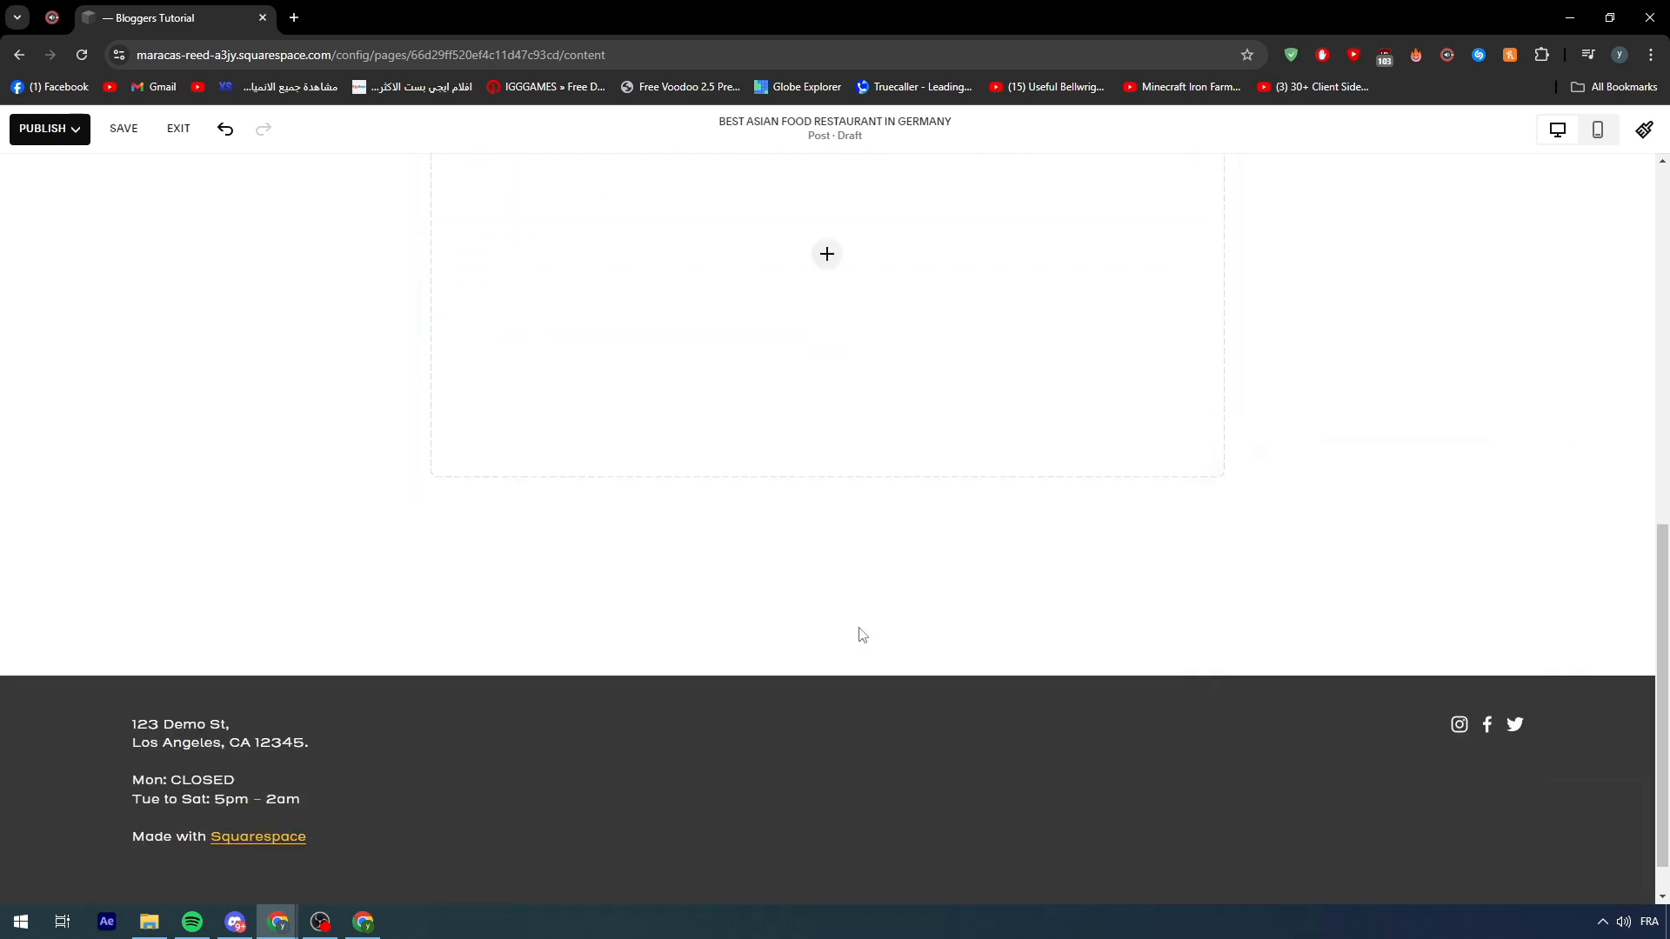
{"action": "left_click", "coordinate": [800, 428]}
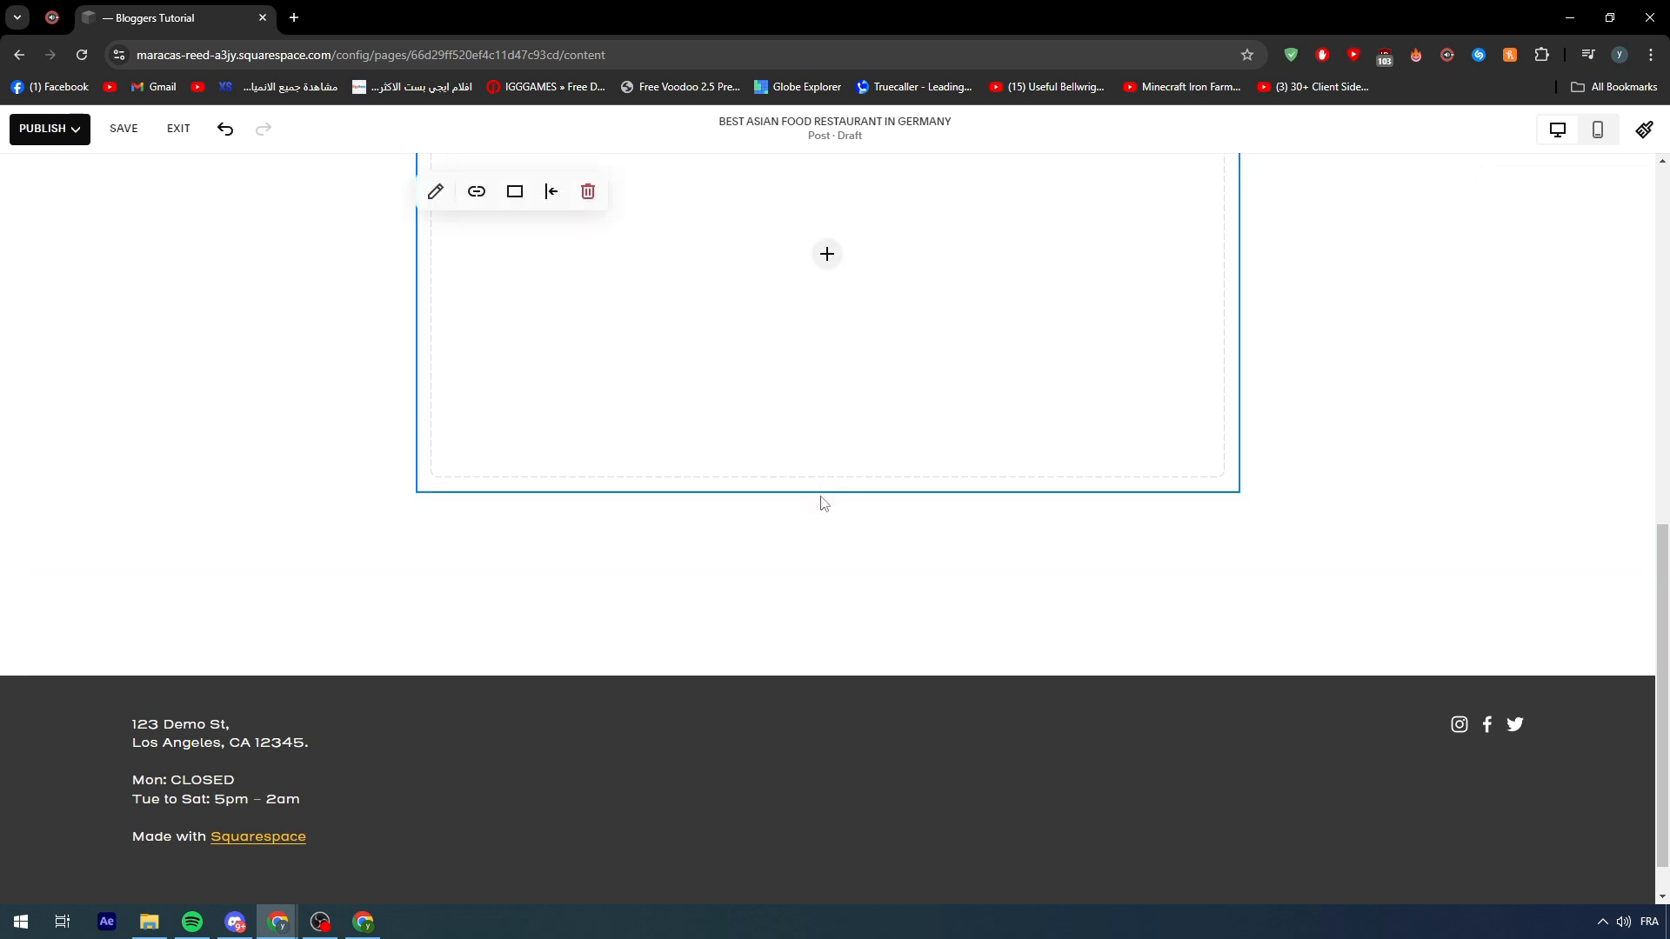
- Browse the block picker below the image and close it without adding anything
{"action": "left_click", "coordinate": [827, 493]}
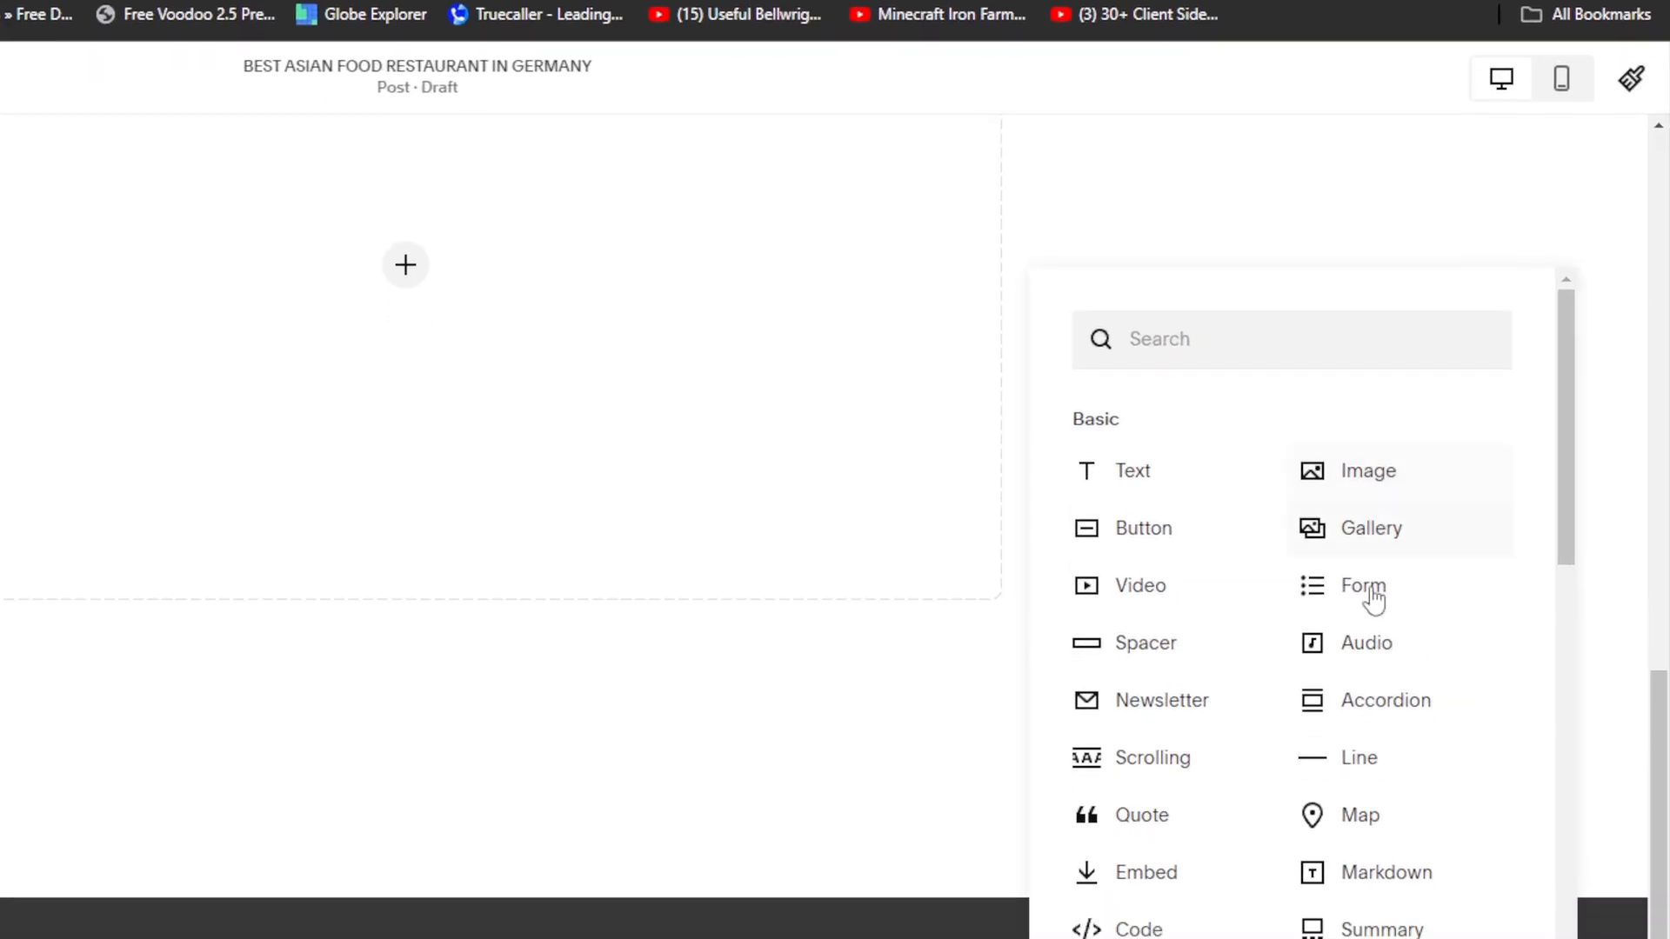
{"action": "scroll", "coordinate": [1470, 474], "scroll_direction": "down", "scroll_amount": 5}
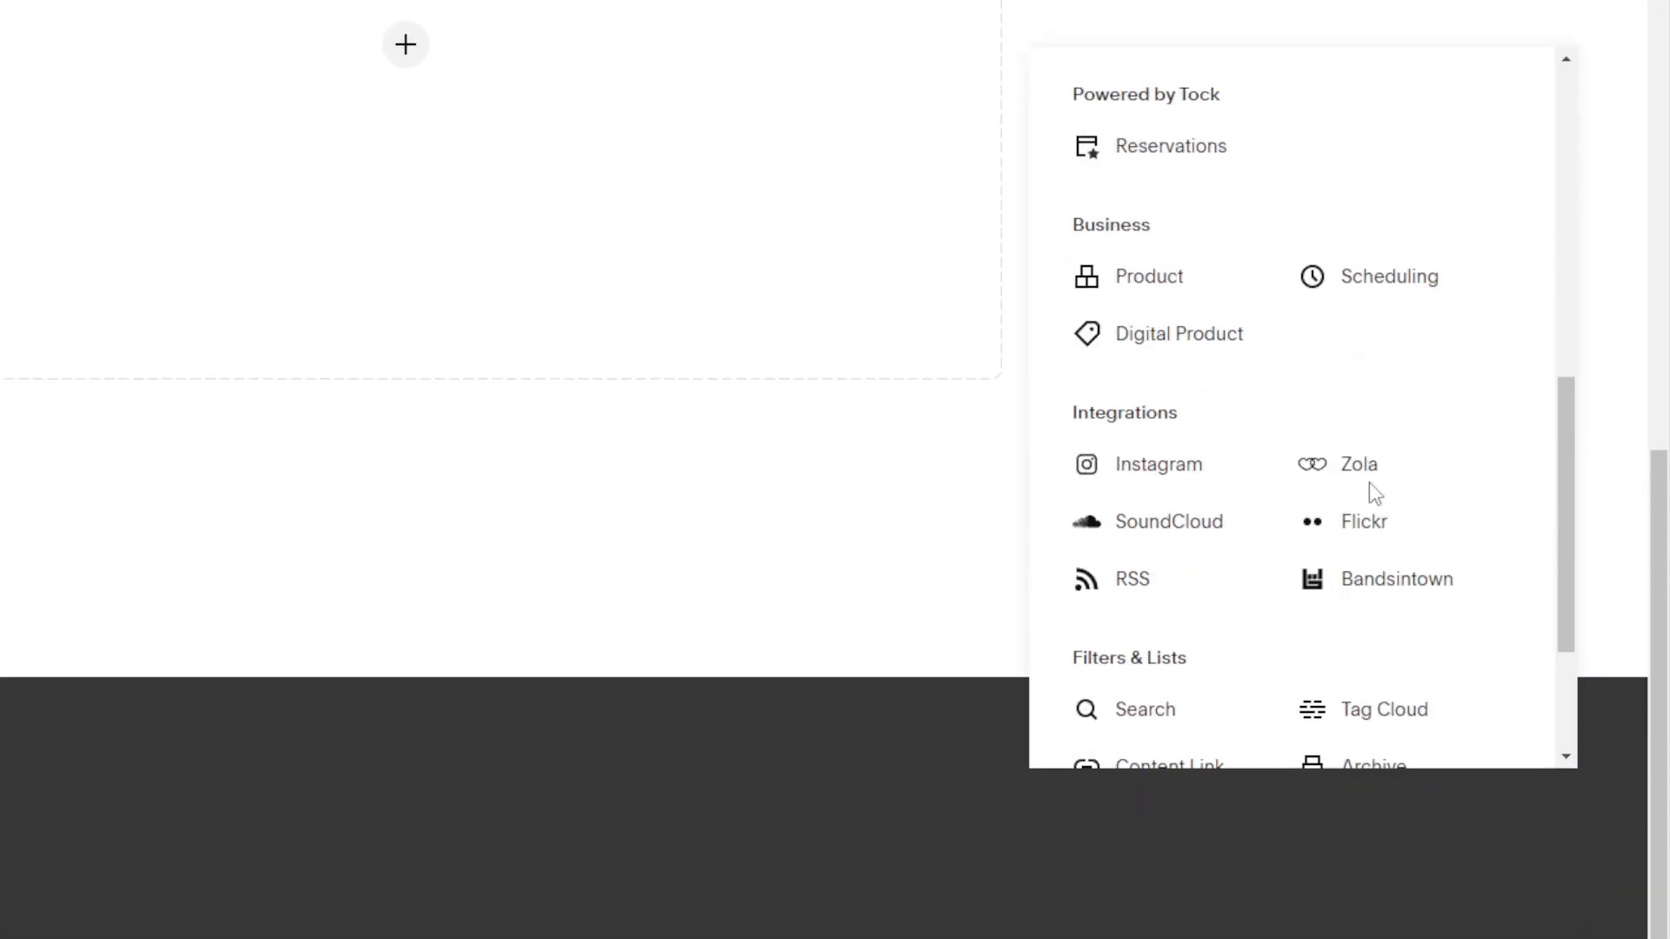
{"action": "scroll", "coordinate": [1372, 491], "scroll_direction": "down", "scroll_amount": 3}
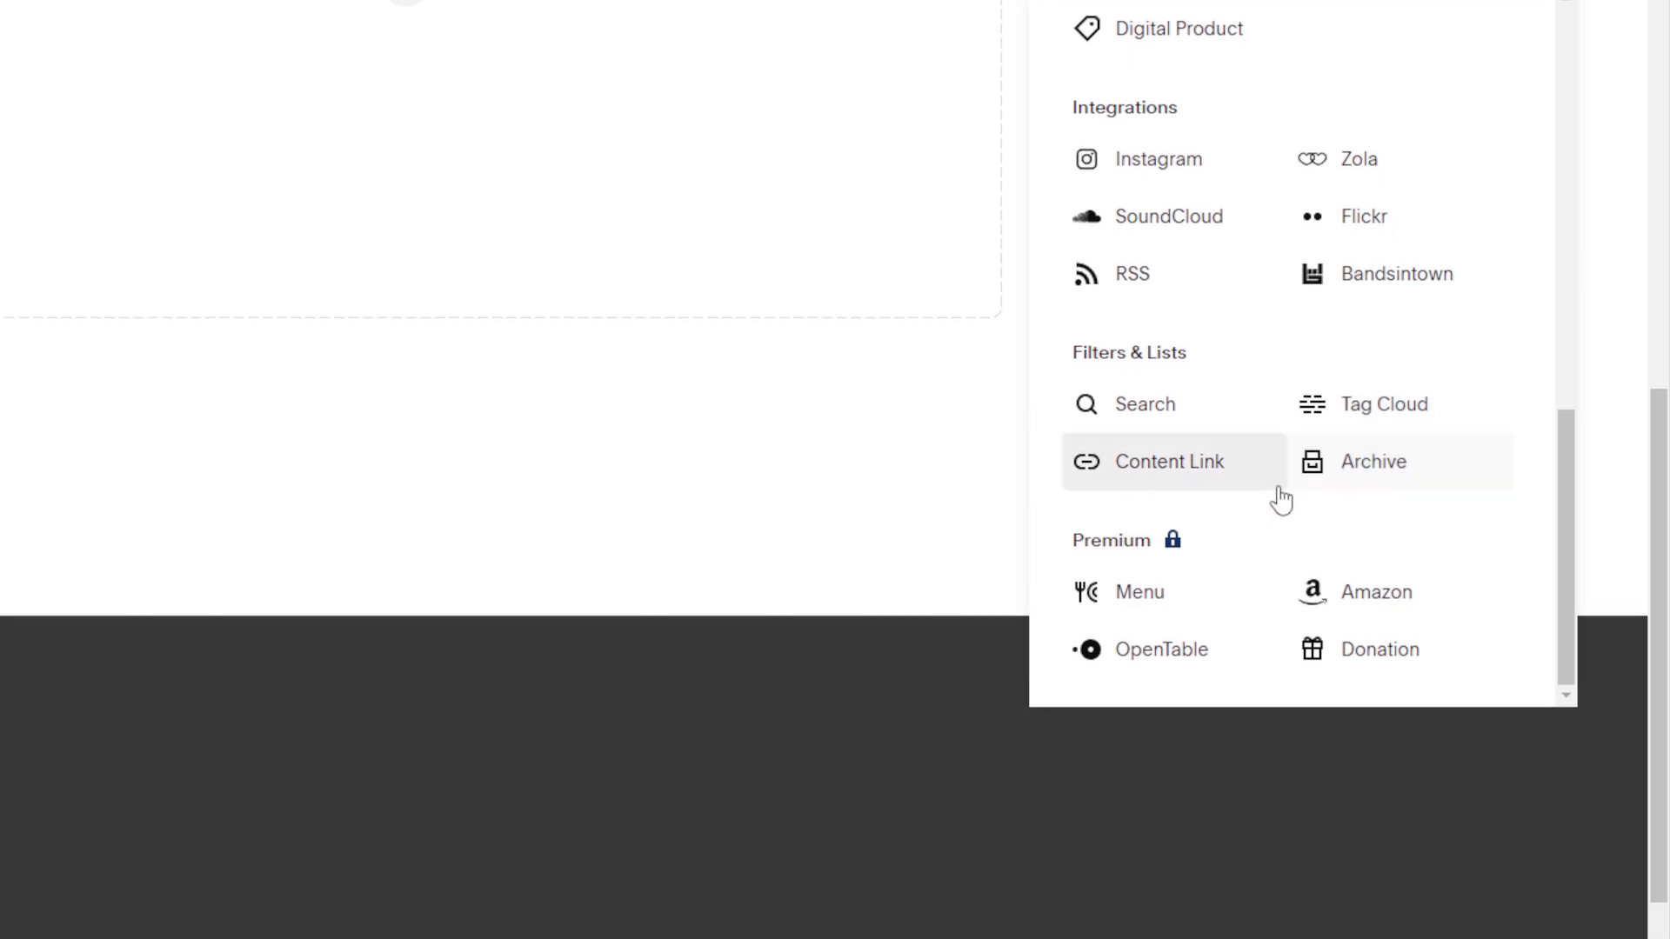
{"action": "scroll", "coordinate": [1288, 539], "scroll_direction": "up", "scroll_amount": 12}
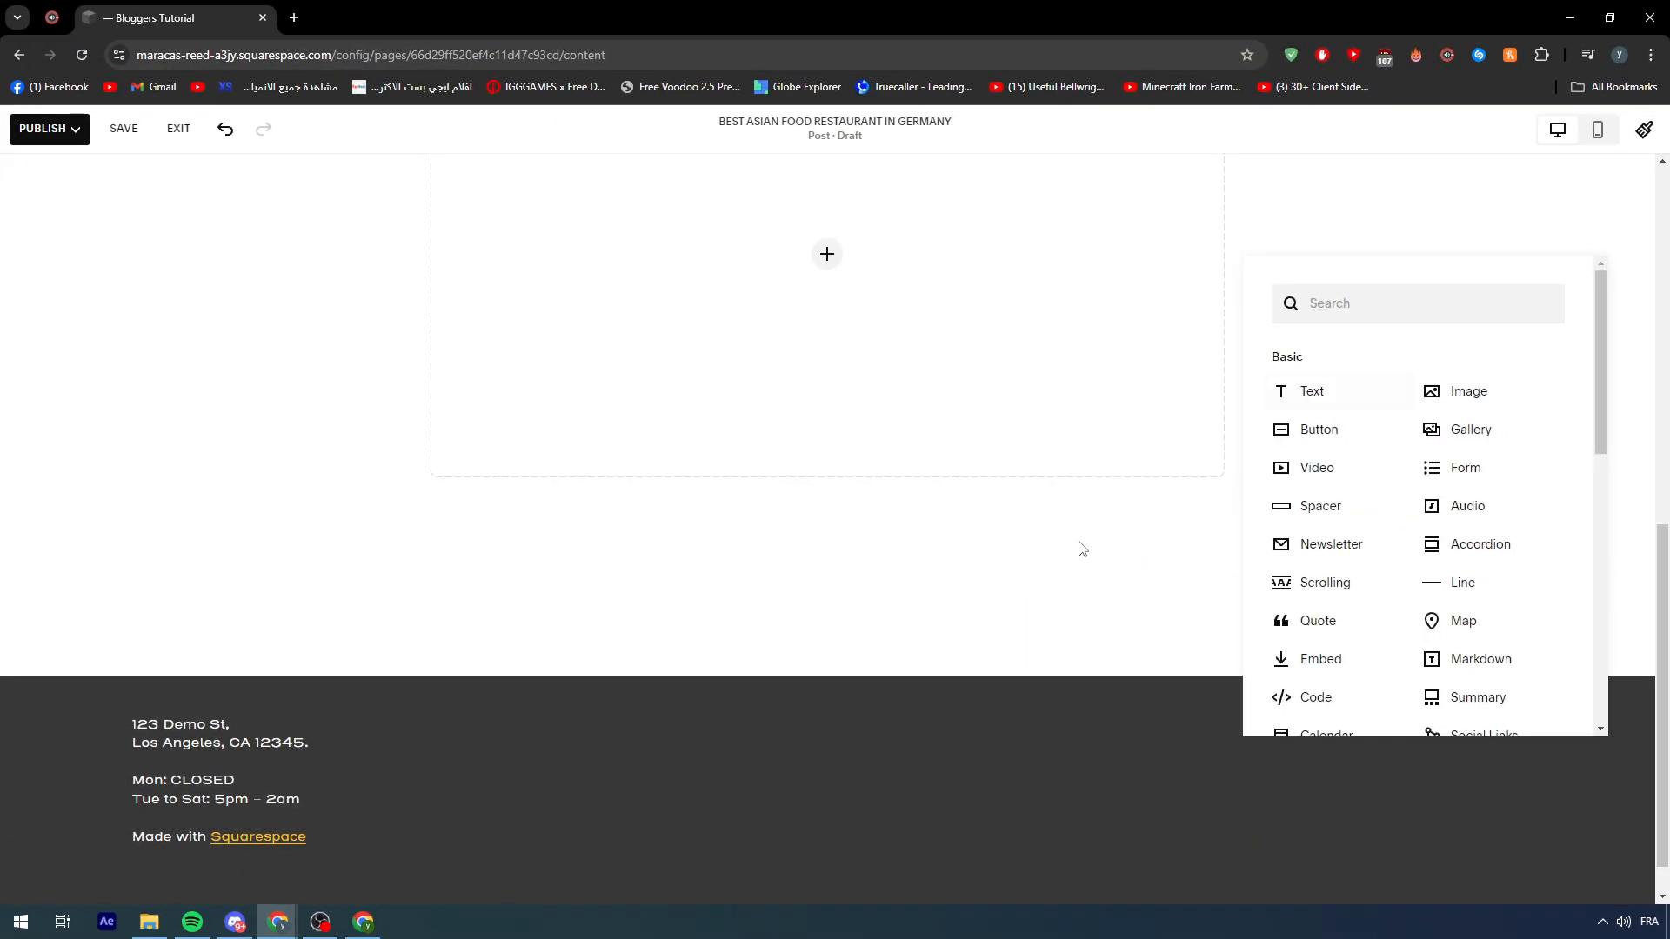
{"action": "left_click", "coordinate": [787, 693]}
{"action": "scroll", "coordinate": [774, 860], "scroll_direction": "up", "scroll_amount": 7}
{"action": "scroll", "coordinate": [619, 518], "scroll_direction": "up", "scroll_amount": 3}
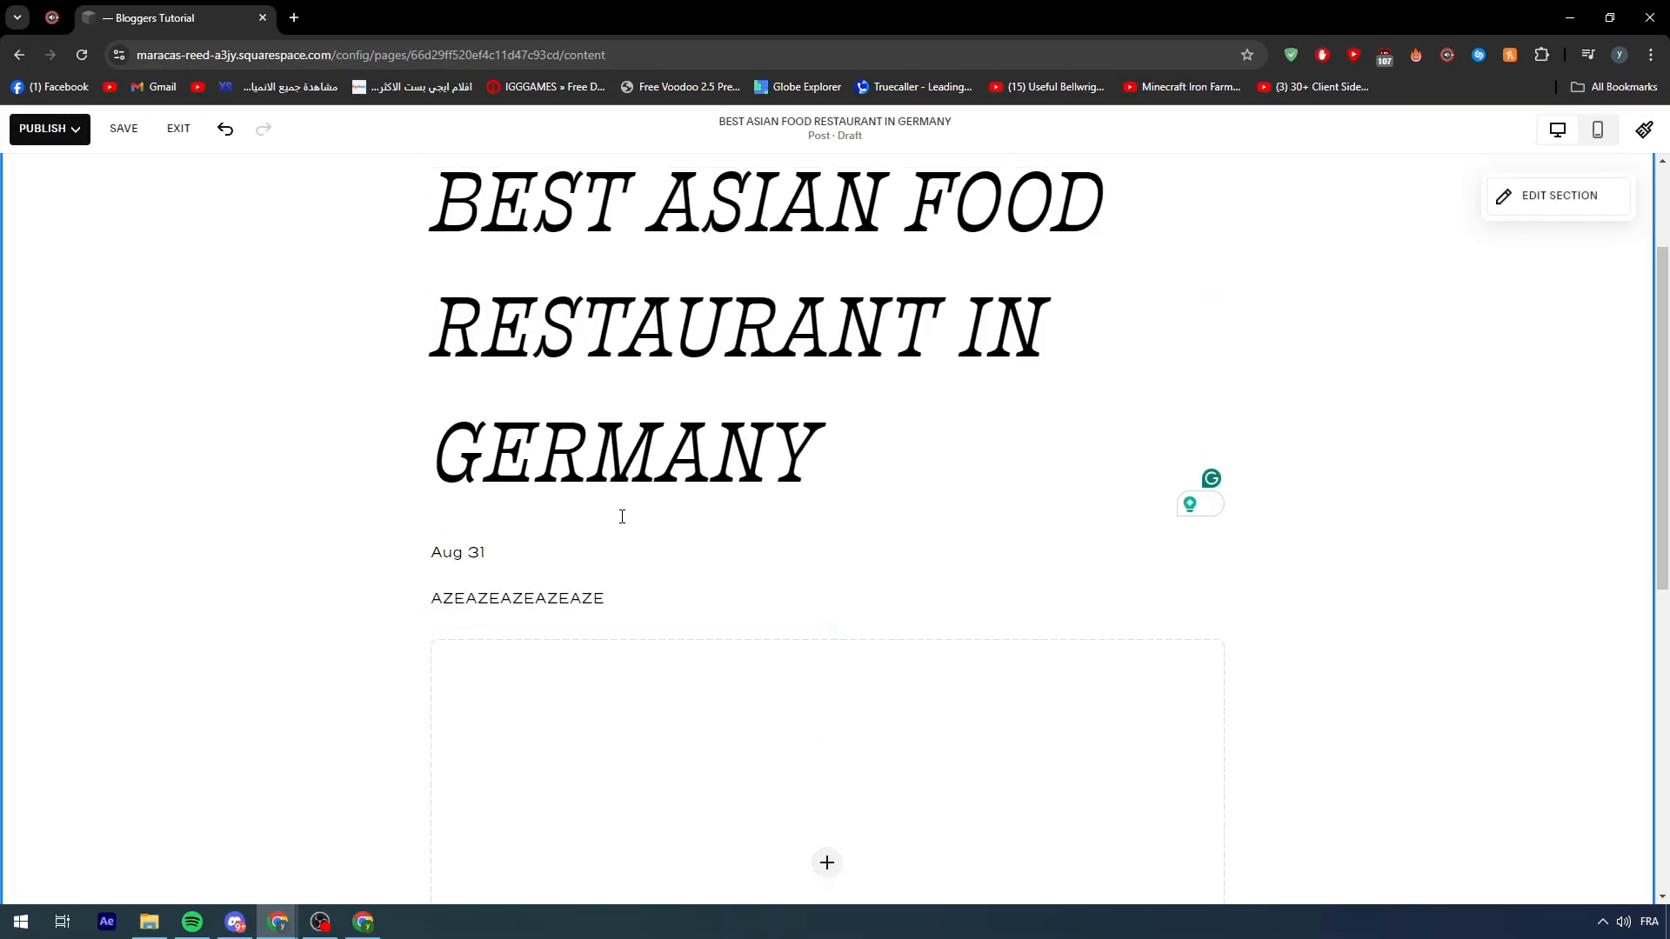
- Exit the post editor without saving changes and go back to the Blog panel
{"action": "left_click", "coordinate": [48, 129]}
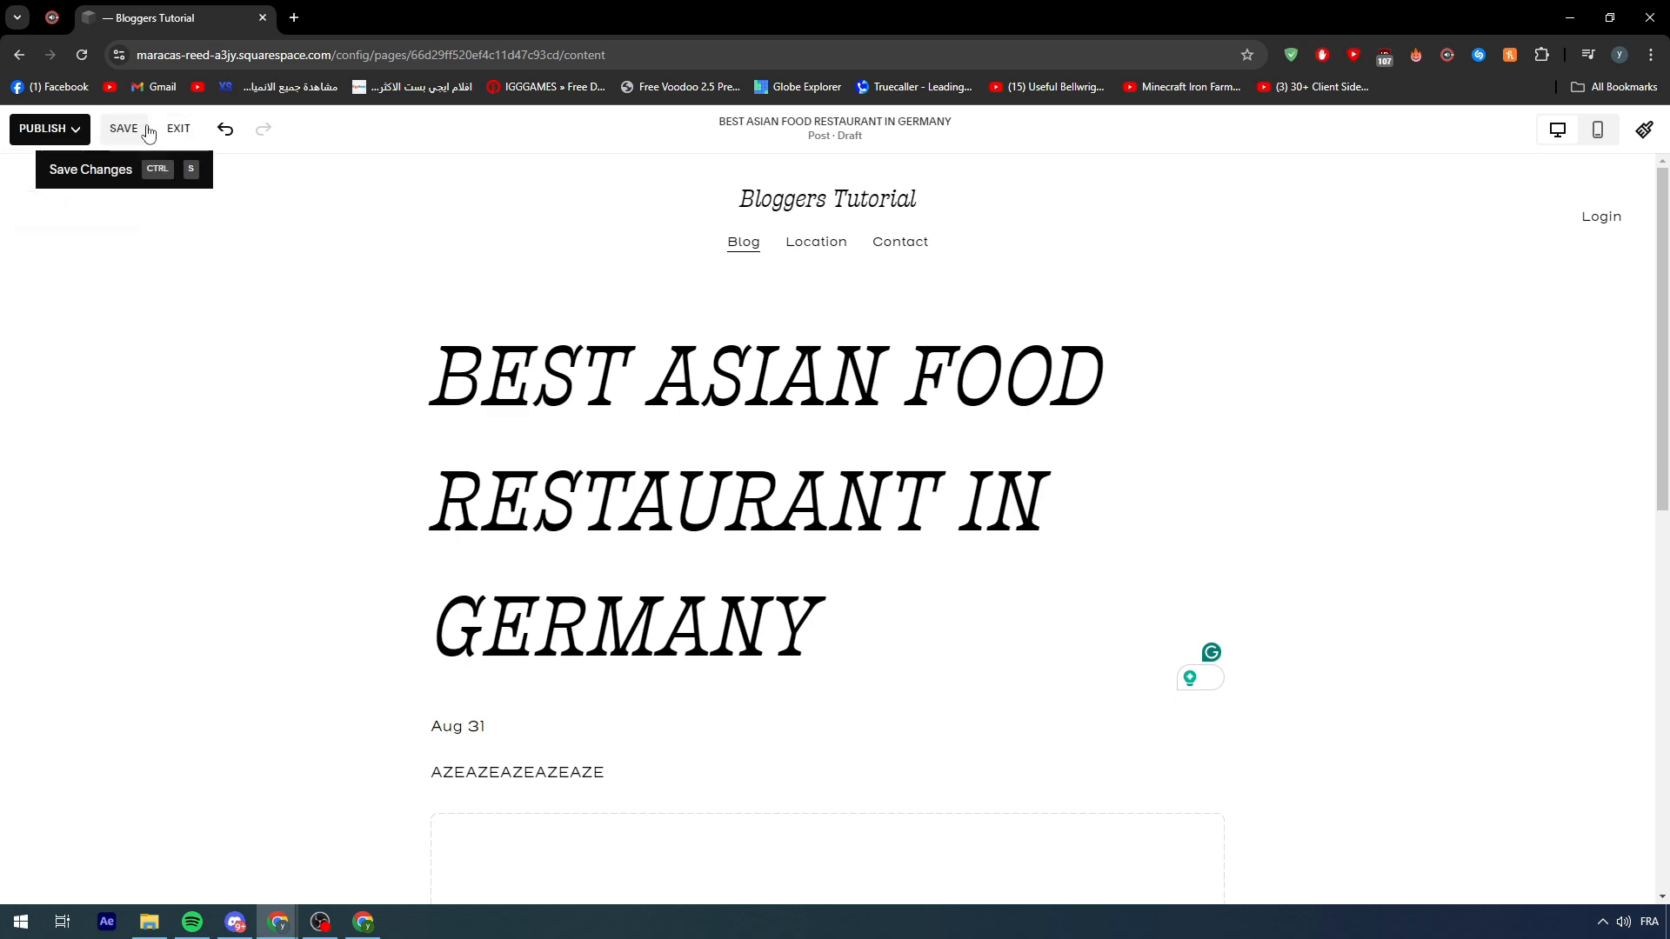
{"action": "left_click", "coordinate": [178, 129]}
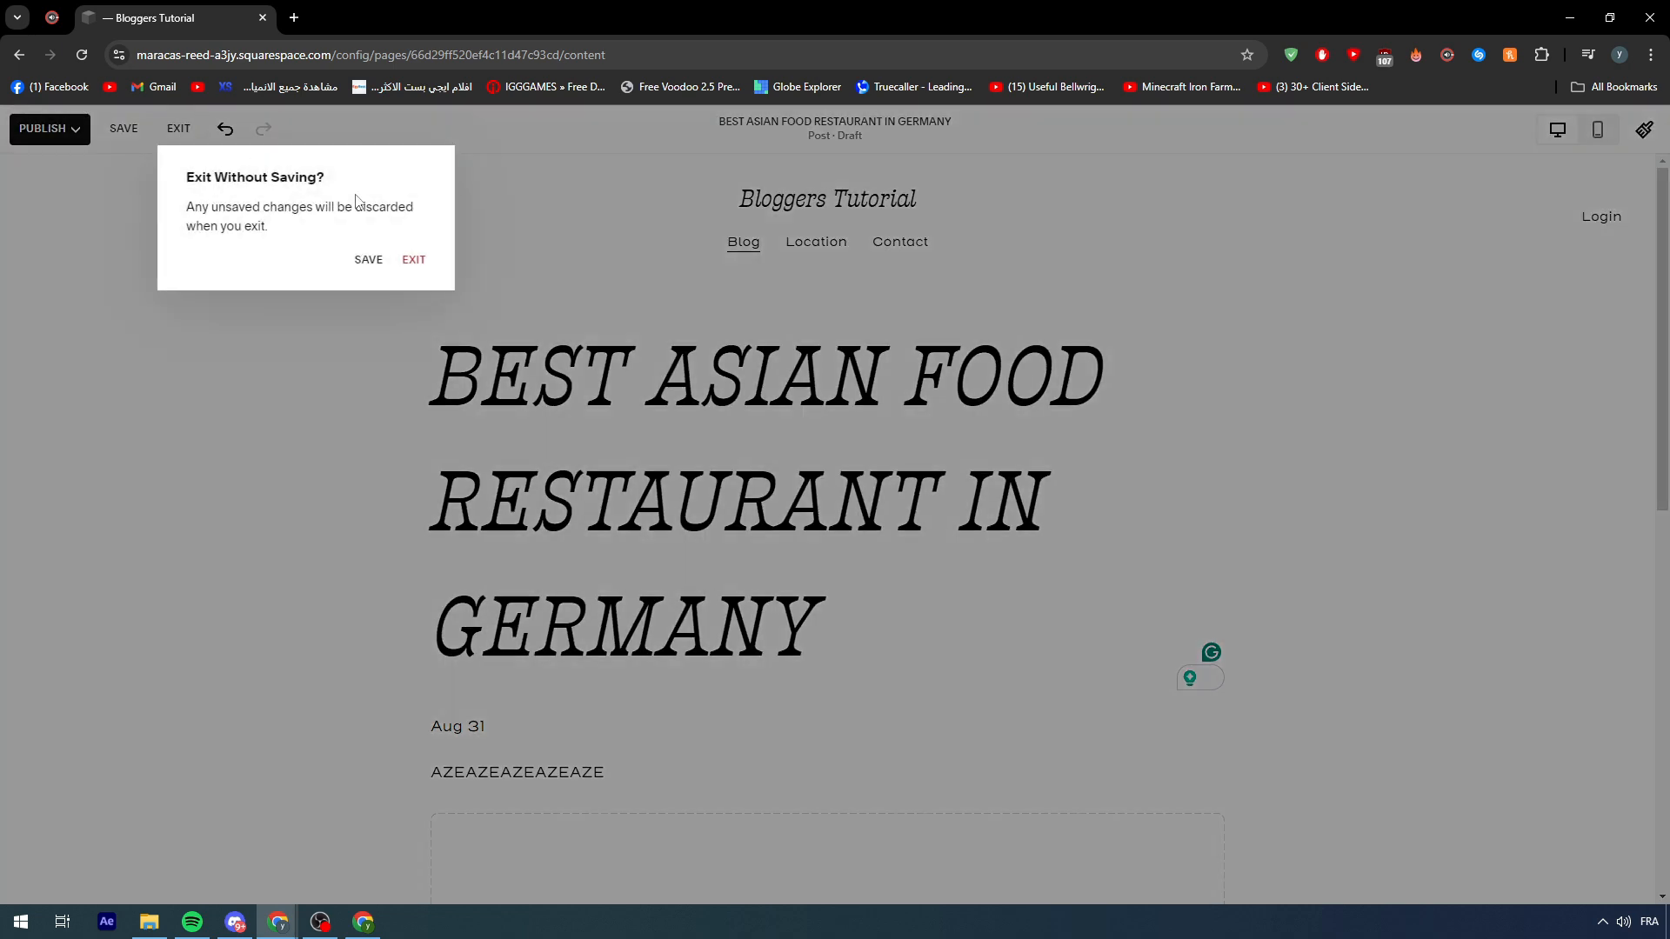
{"action": "left_click", "coordinate": [414, 260]}
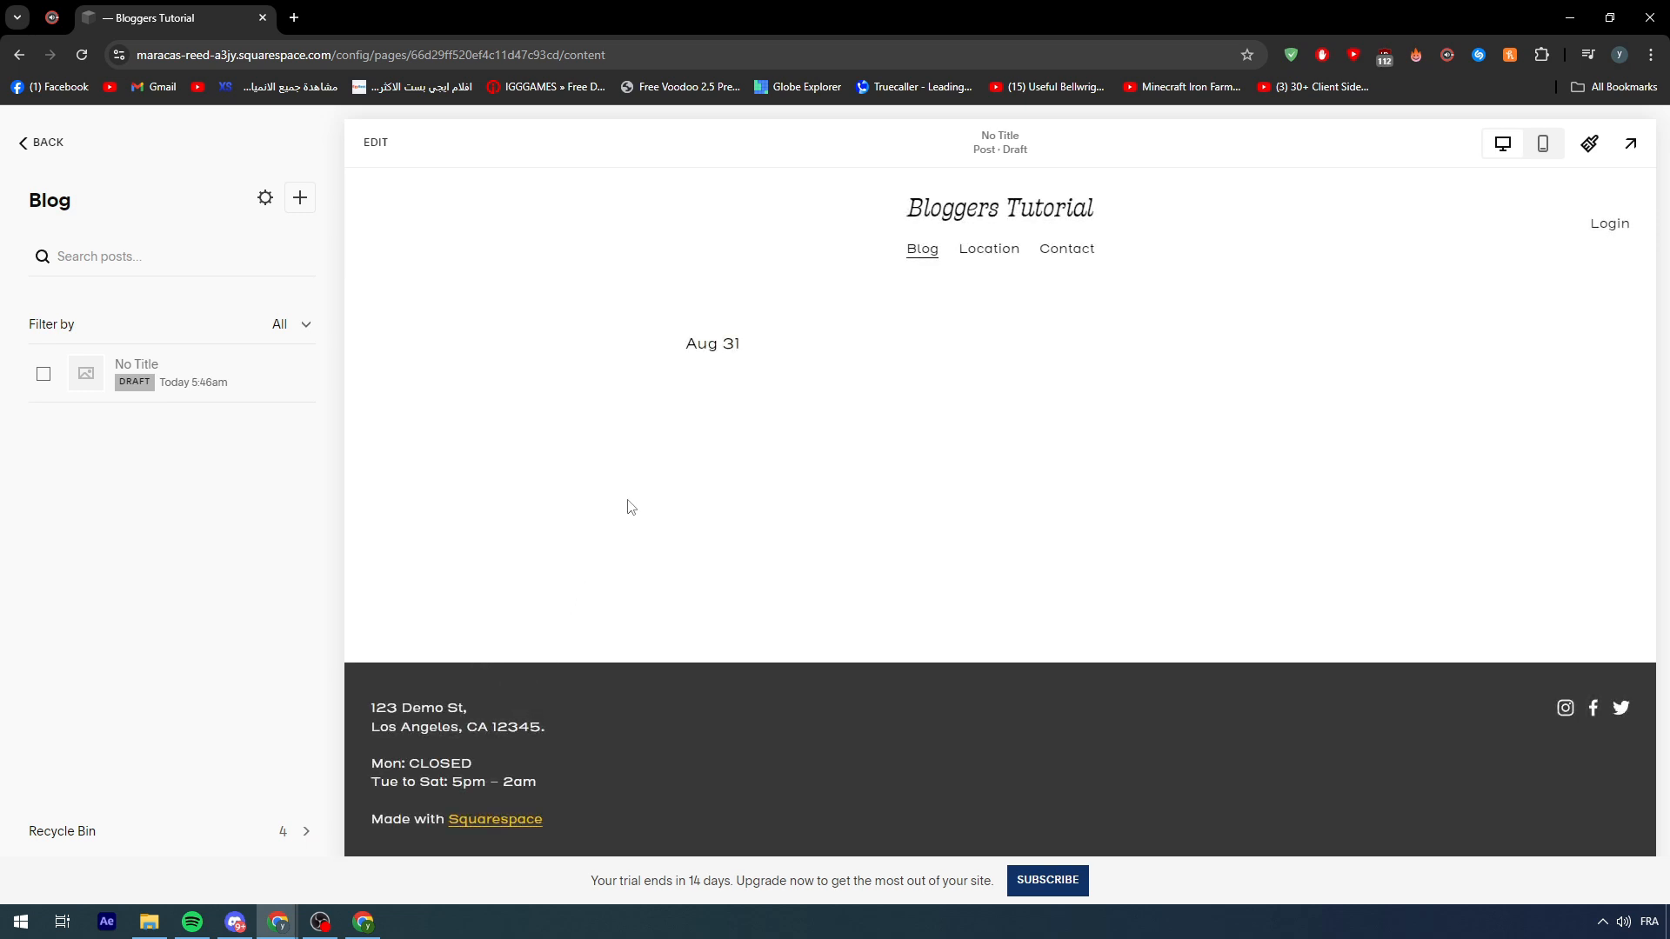
{"action": "left_click", "coordinate": [35, 150]}
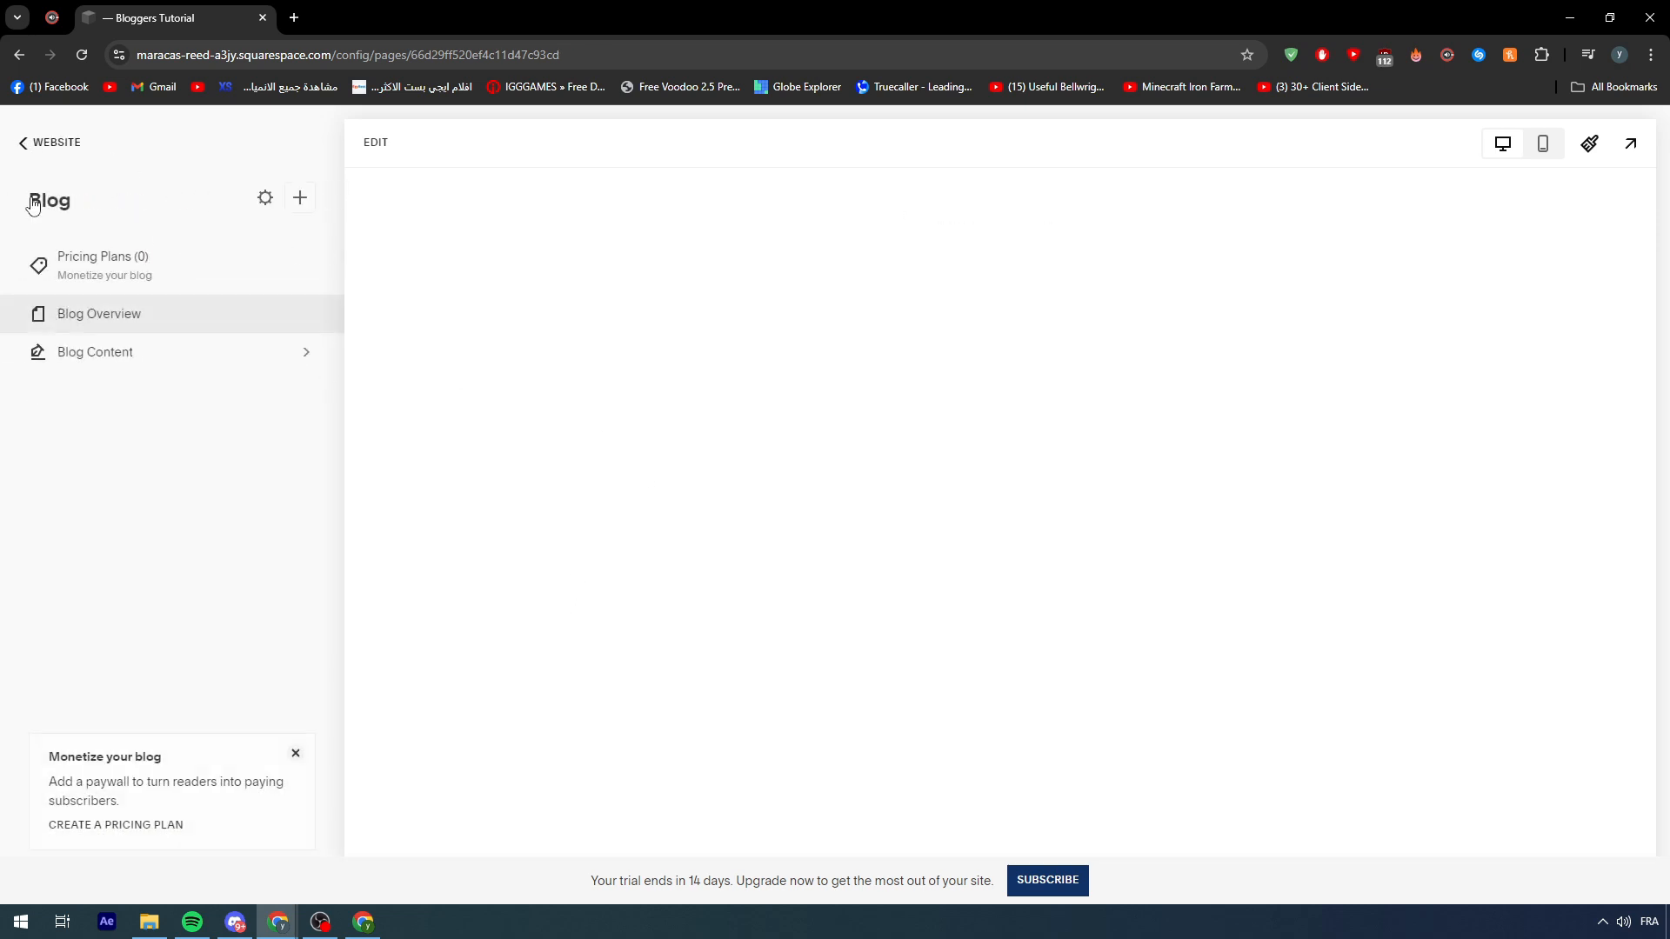